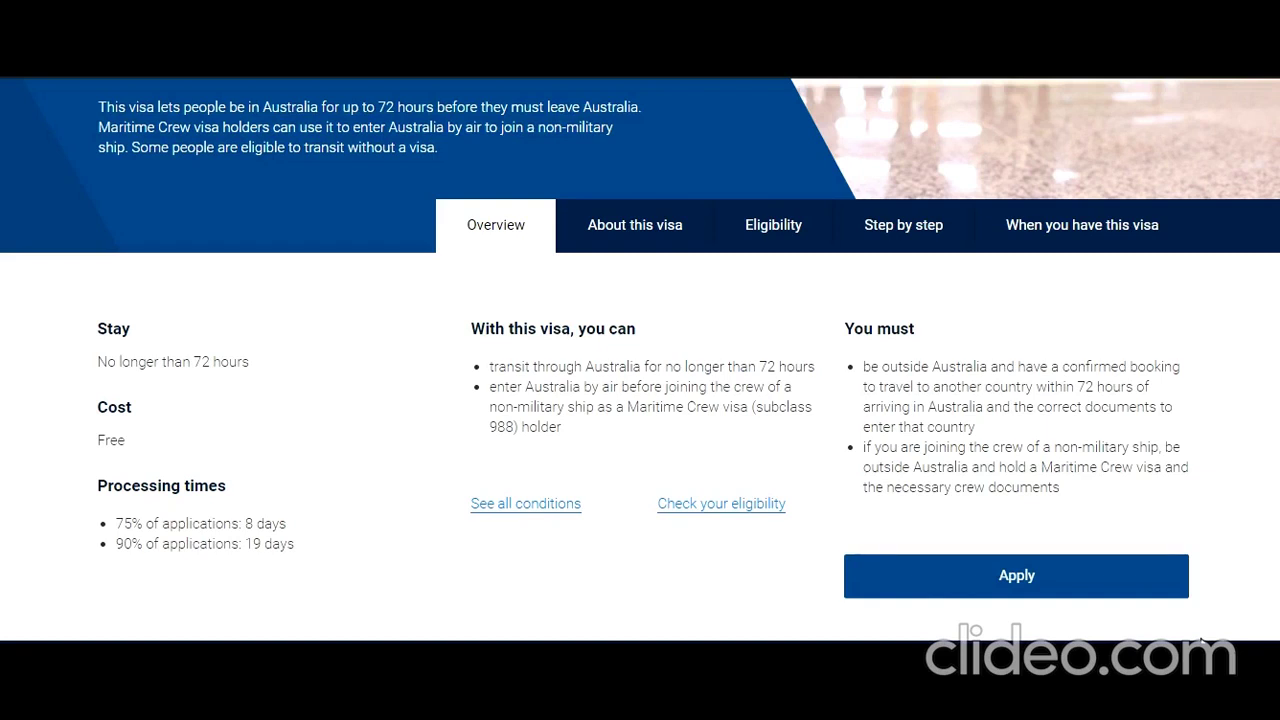
- Read the Transit visa Overview, highlighting the bullets on transiting through Australia and staying outside Australia
{"action": "scroll", "coordinate": [1137, 617], "scroll_direction": "up", "scroll_amount": 3}
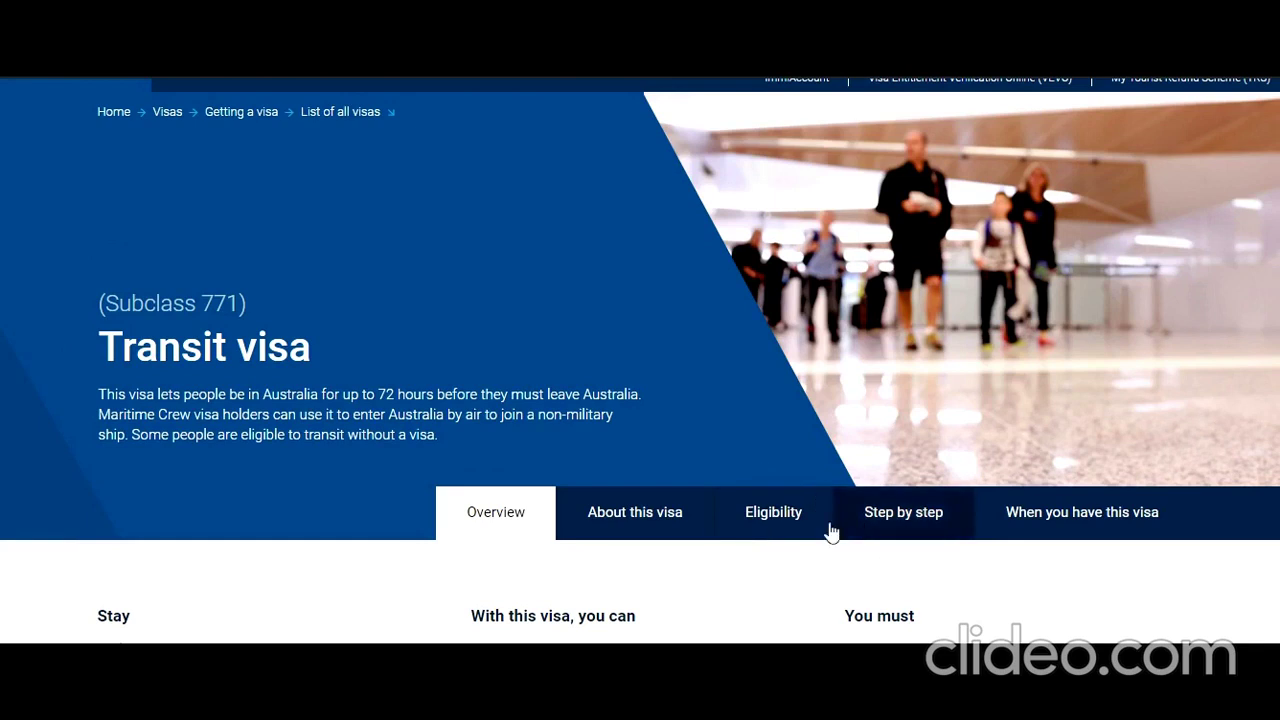
{"action": "scroll", "coordinate": [707, 450], "scroll_direction": "down", "scroll_amount": 1}
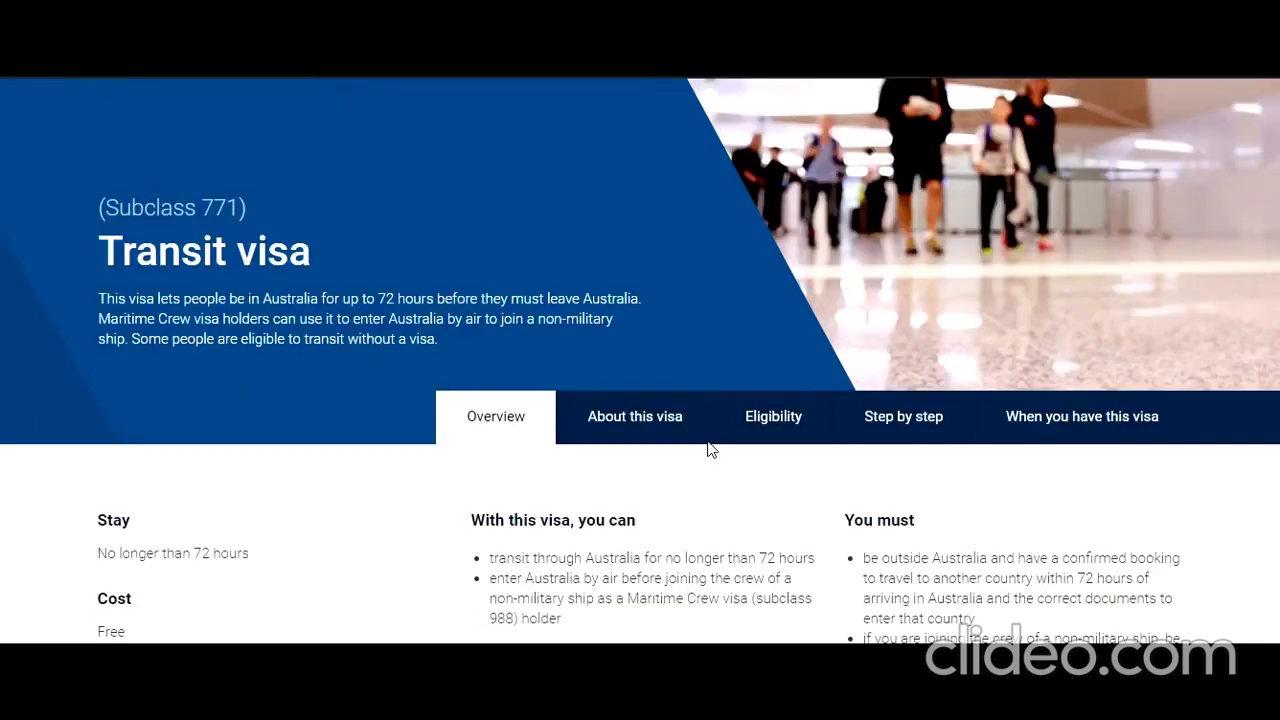
{"action": "scroll", "coordinate": [707, 450], "scroll_direction": "down", "scroll_amount": 2}
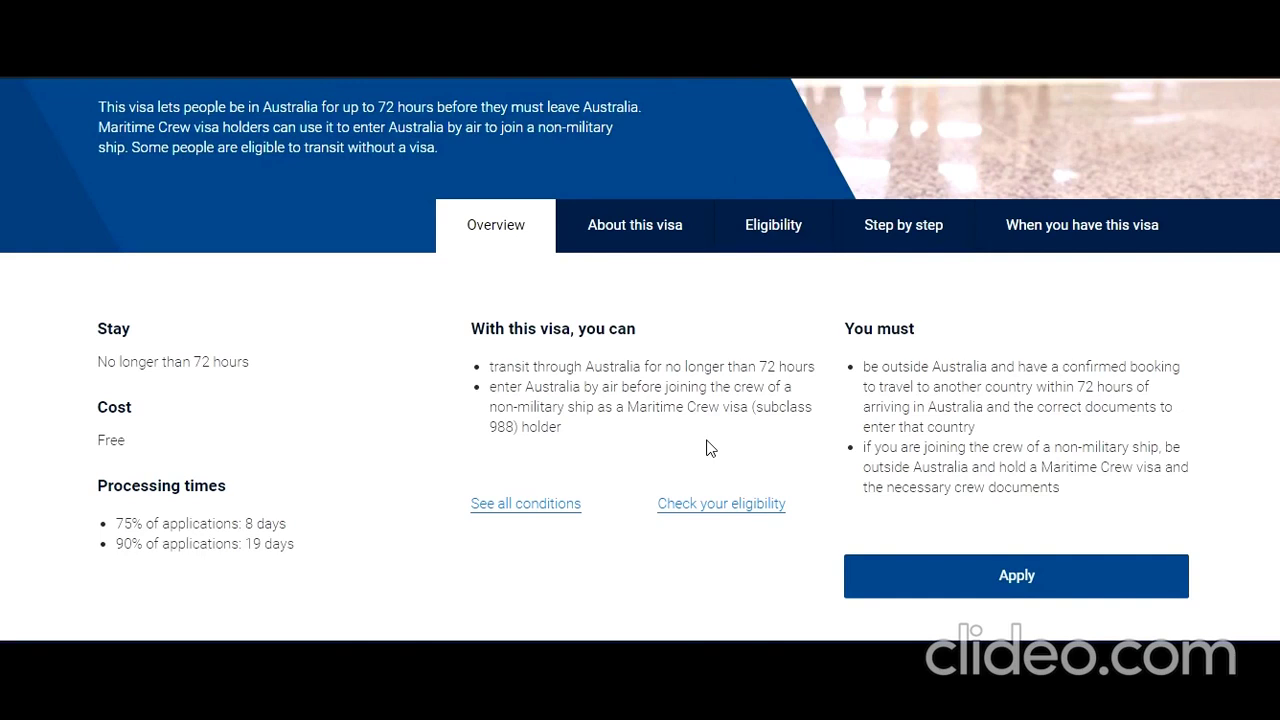
{"action": "left_click_drag", "start_coordinate": [532, 368], "coordinate": [749, 384]}
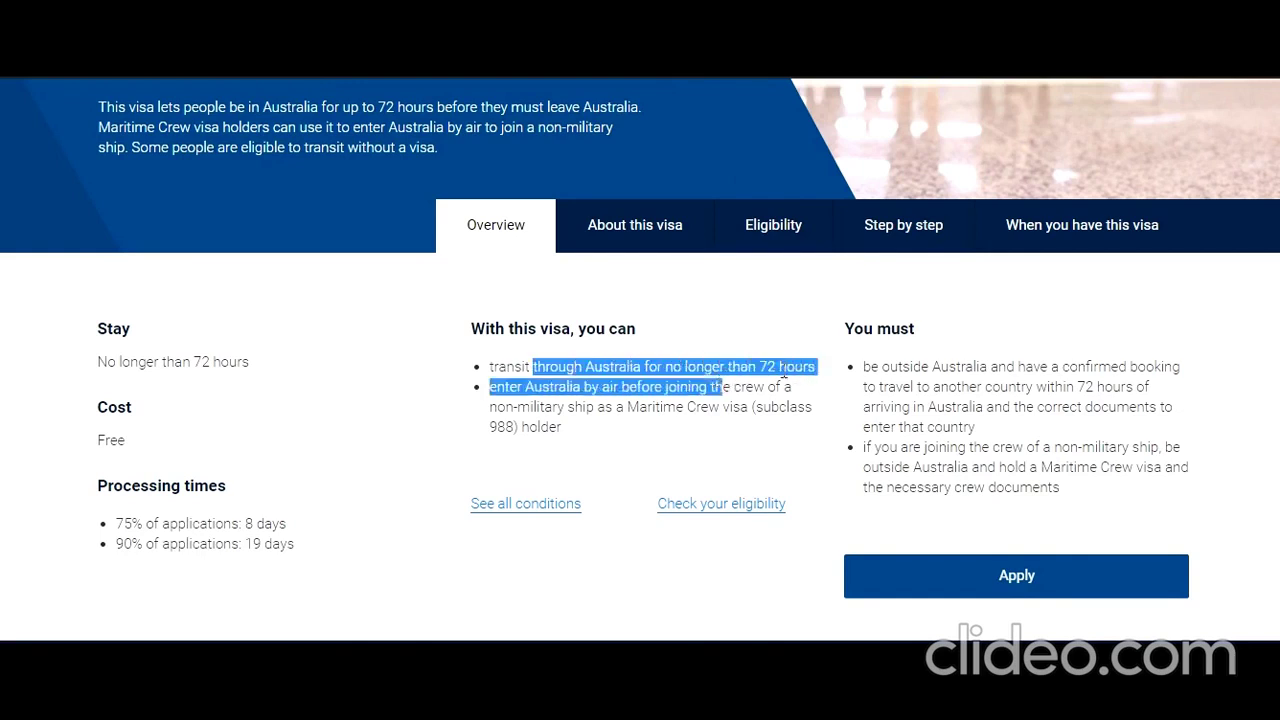
{"action": "left_click", "coordinate": [743, 383]}
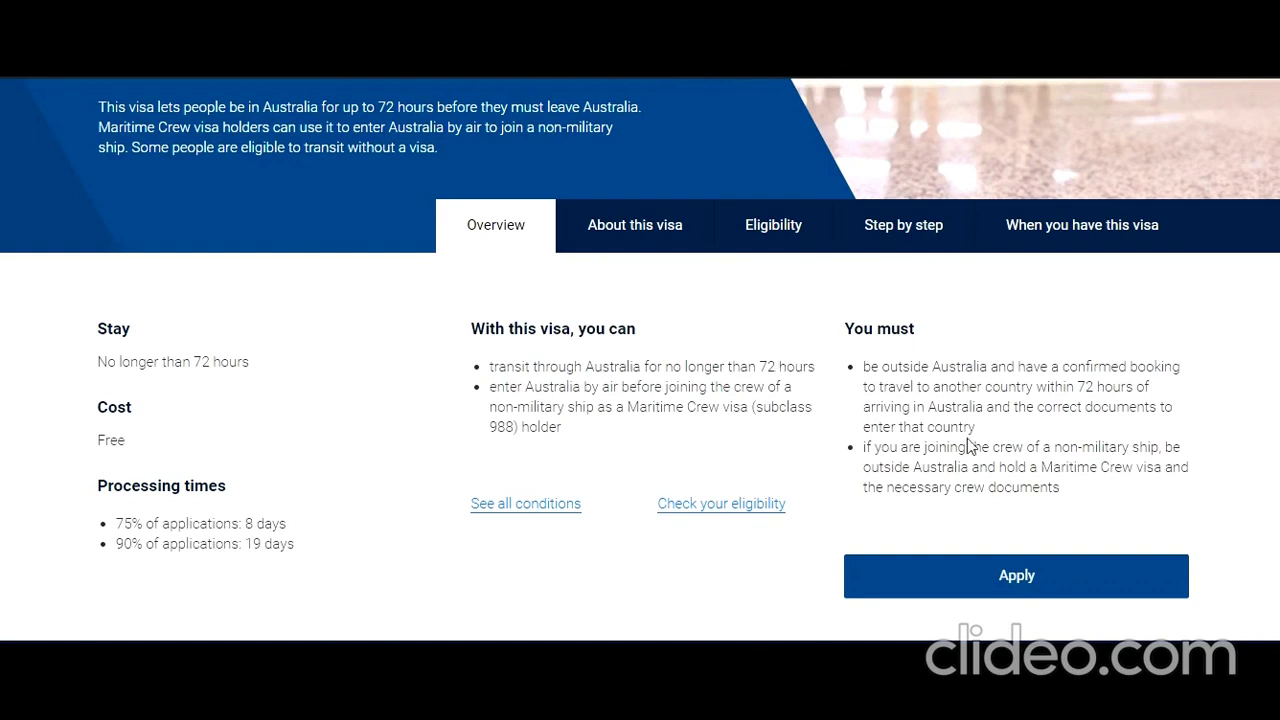
{"action": "left_click_drag", "start_coordinate": [880, 367], "coordinate": [960, 386]}
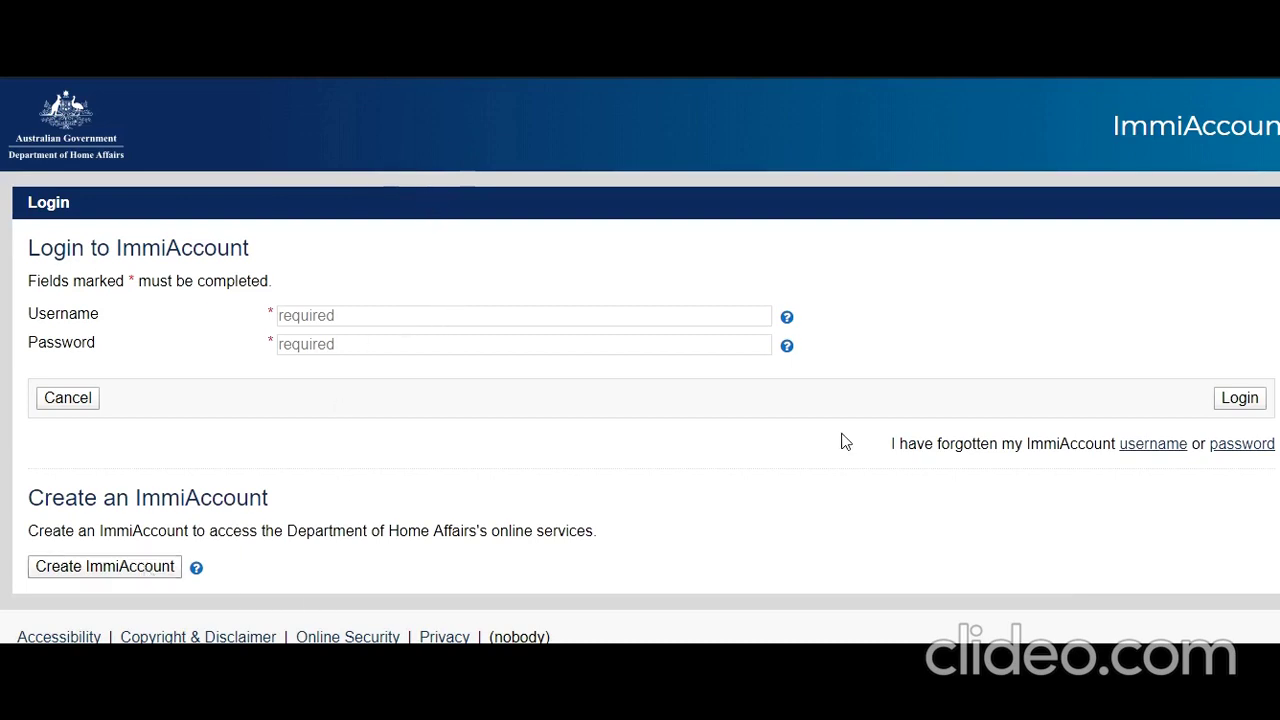
- Log in to ImmiAccount with the account e-mail username and password
{"action": "left_click", "coordinate": [514, 322]}
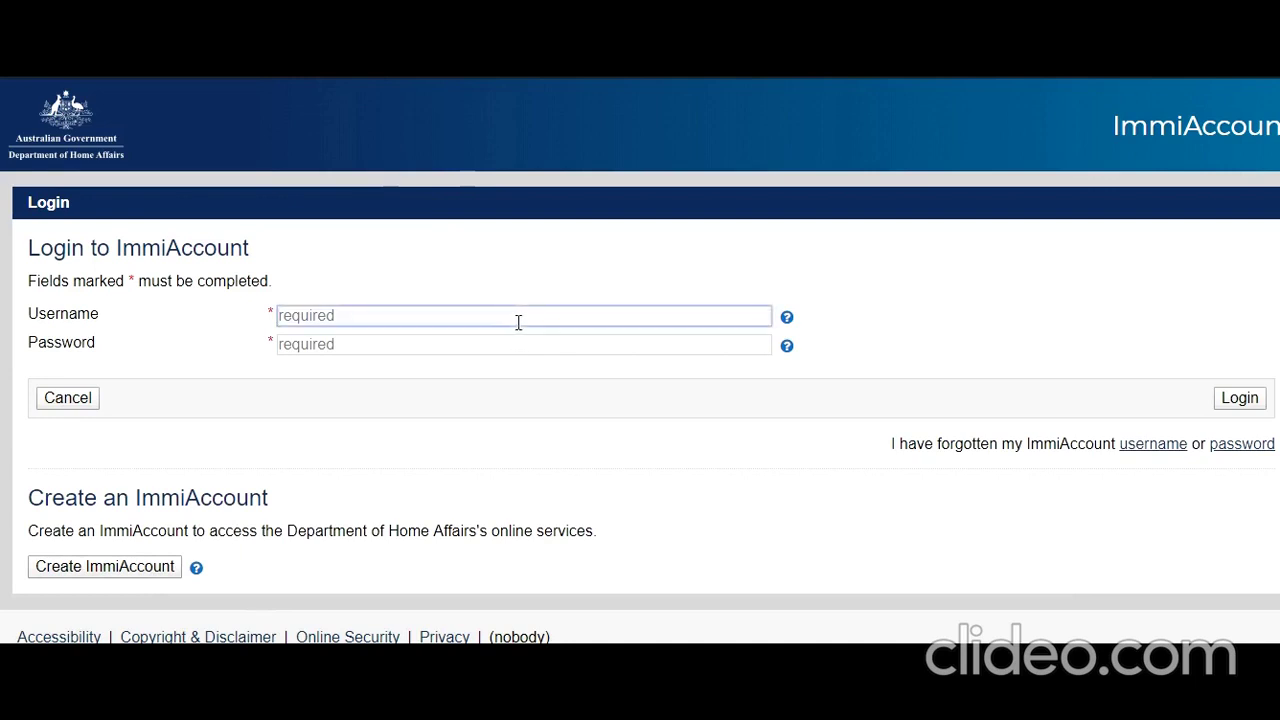
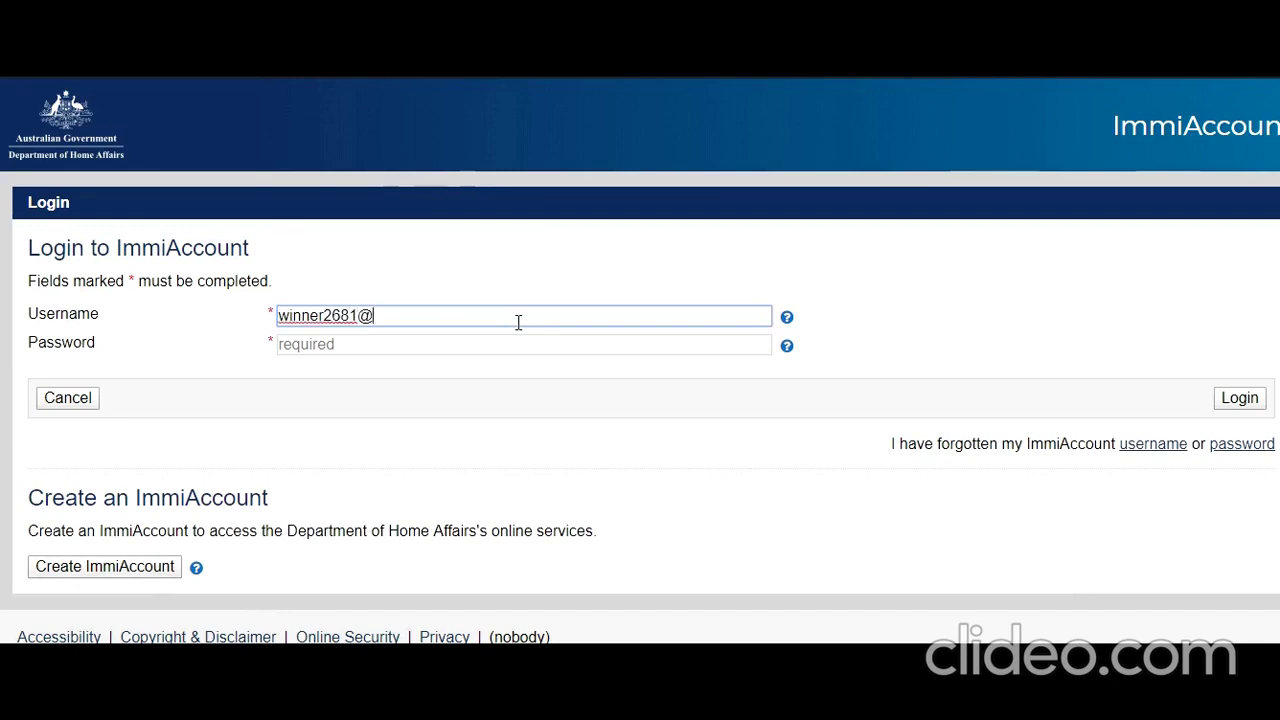
{"action": "key", "text": "Tab"}
{"action": "key", "text": "Tab"}
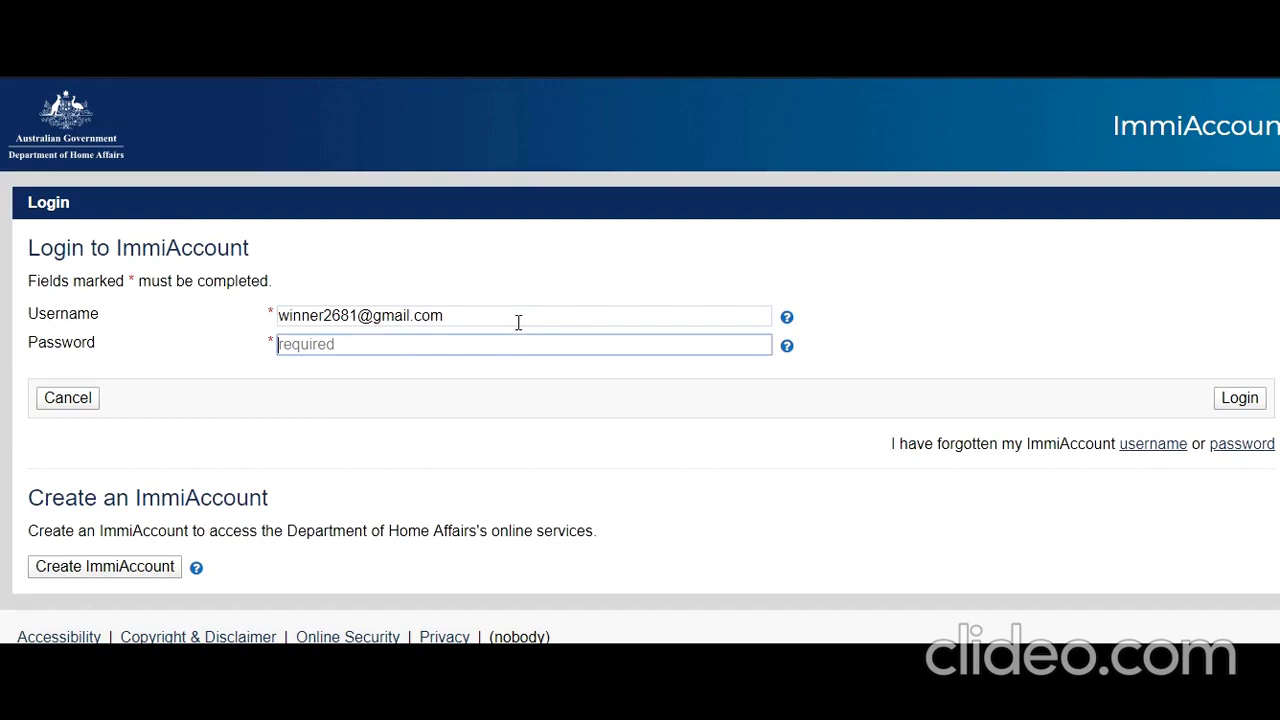
{"action": "type", "text": "•••••••••"}
{"action": "left_click", "coordinate": [1246, 402]}
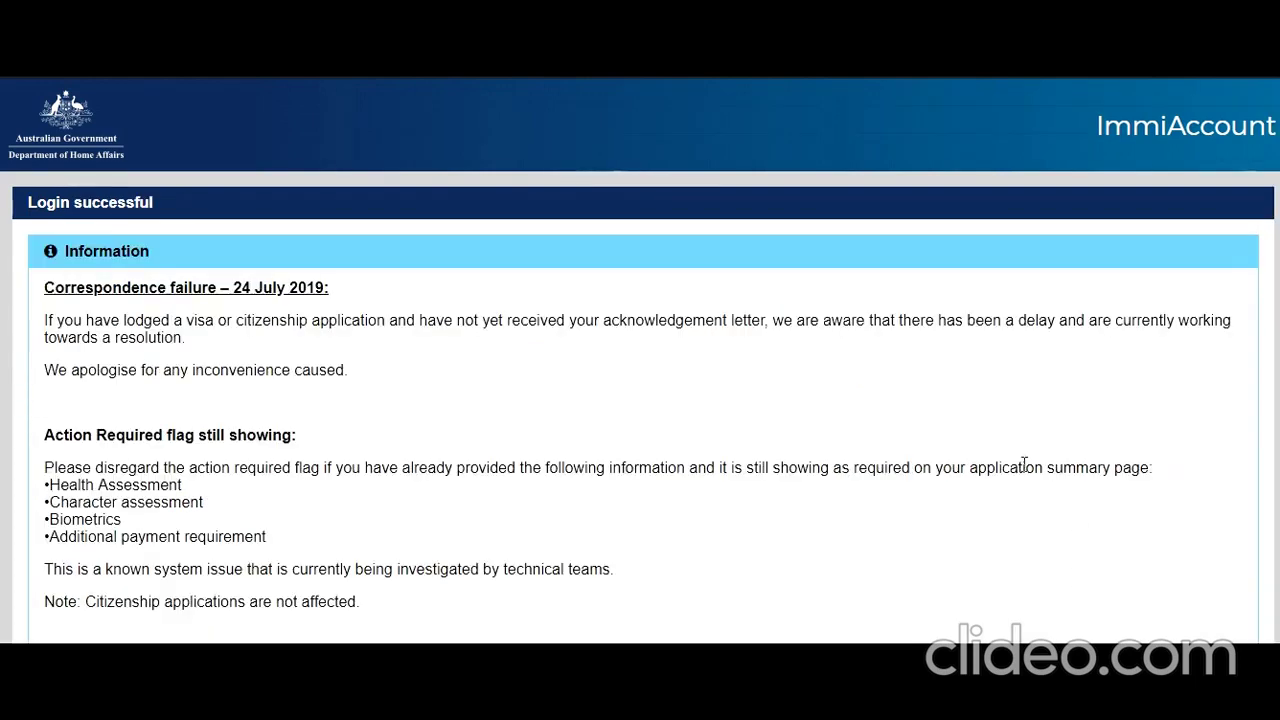
- Agree to the terms and conditions and continue to the Application context page
{"action": "scroll", "coordinate": [1024, 467], "scroll_direction": "down", "scroll_amount": 4}
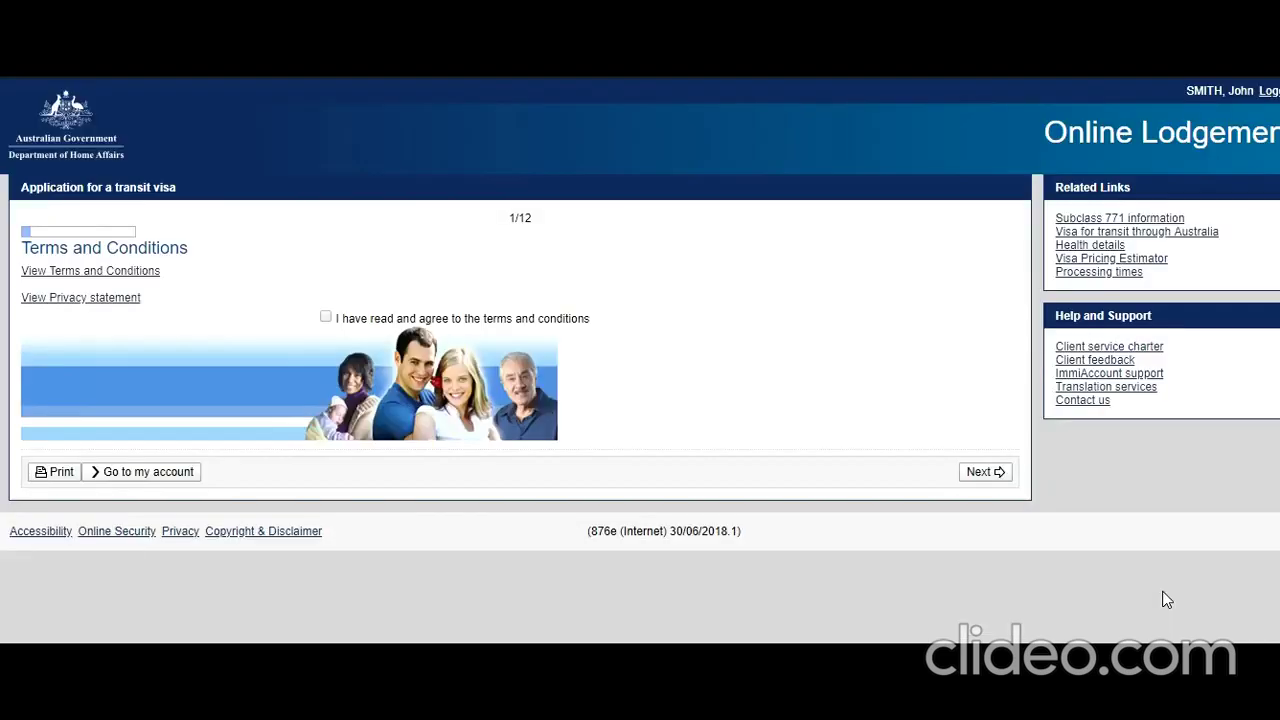
{"action": "left_click", "coordinate": [330, 336]}
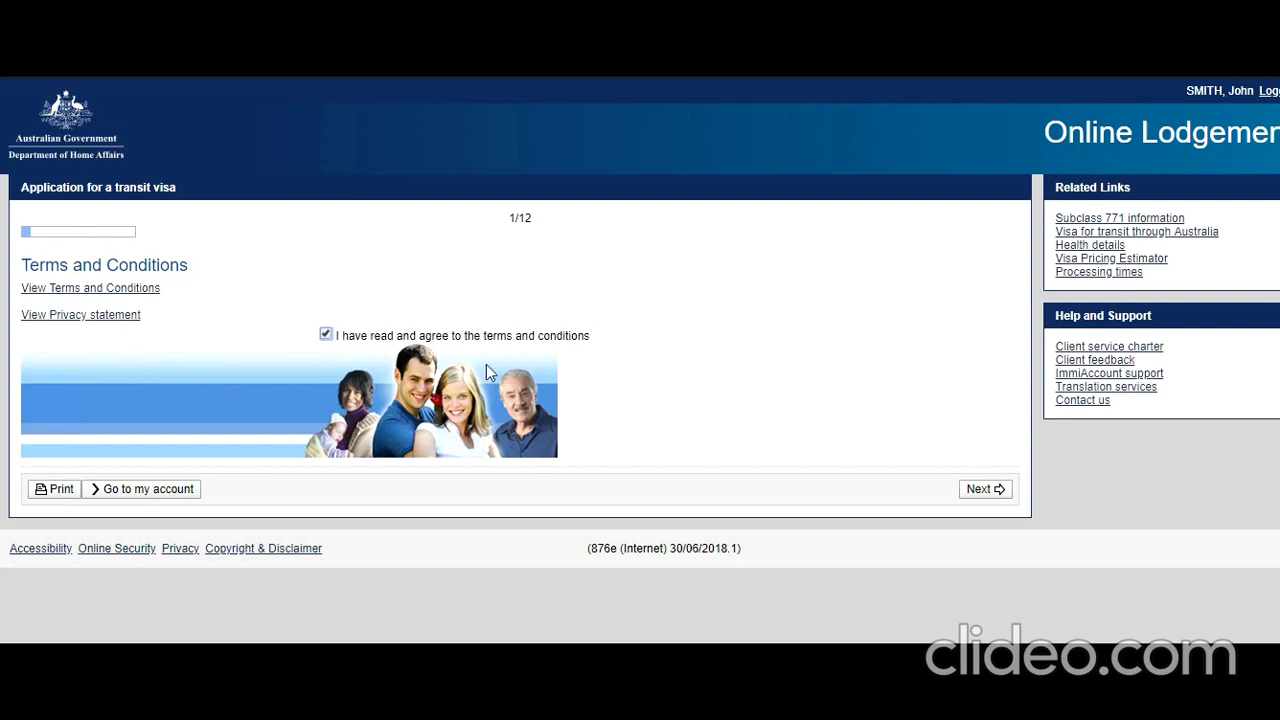
{"action": "left_click", "coordinate": [990, 496]}
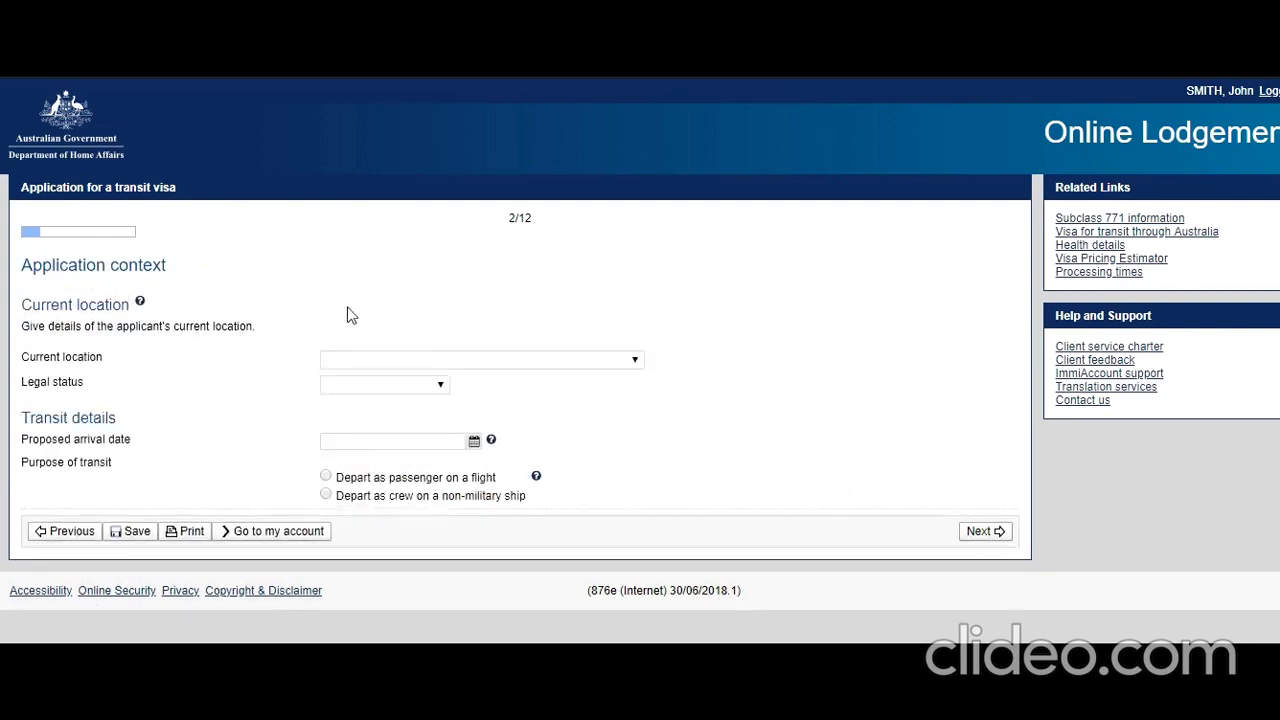
- Set the current location to INDIA and the legal status to Citizen
{"action": "left_click", "coordinate": [637, 362]}
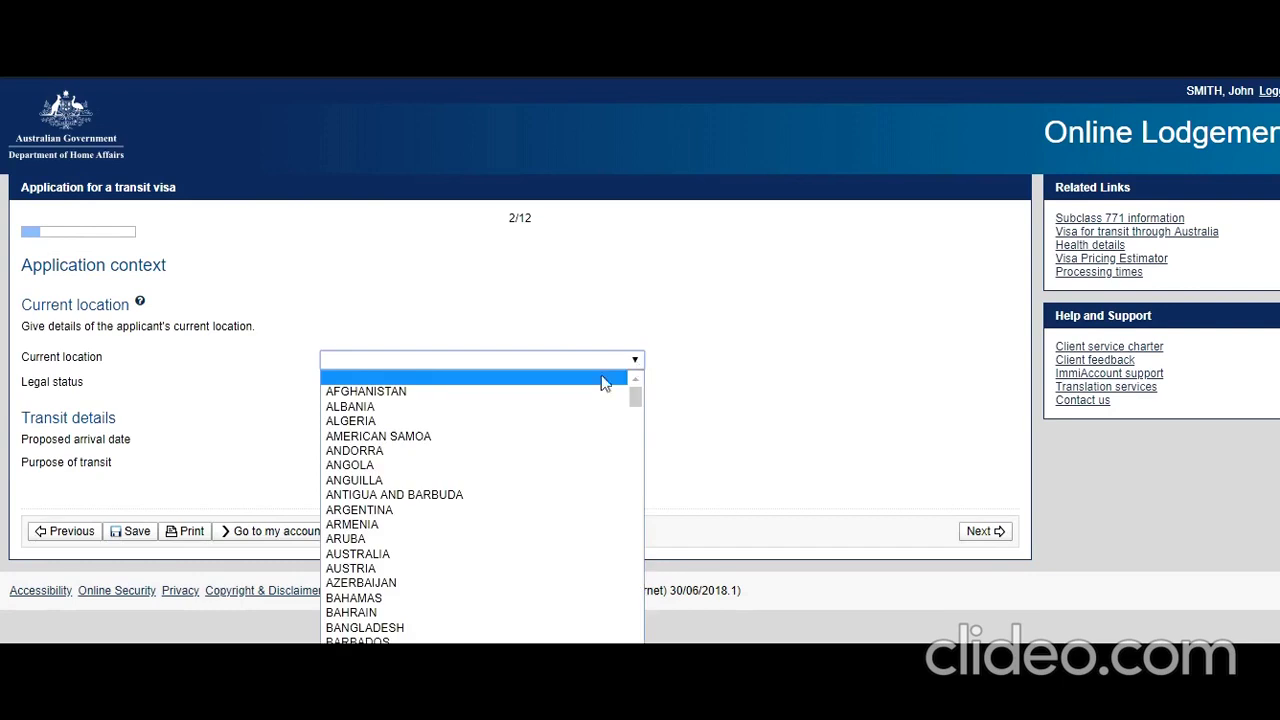
{"action": "key", "text": "i"}
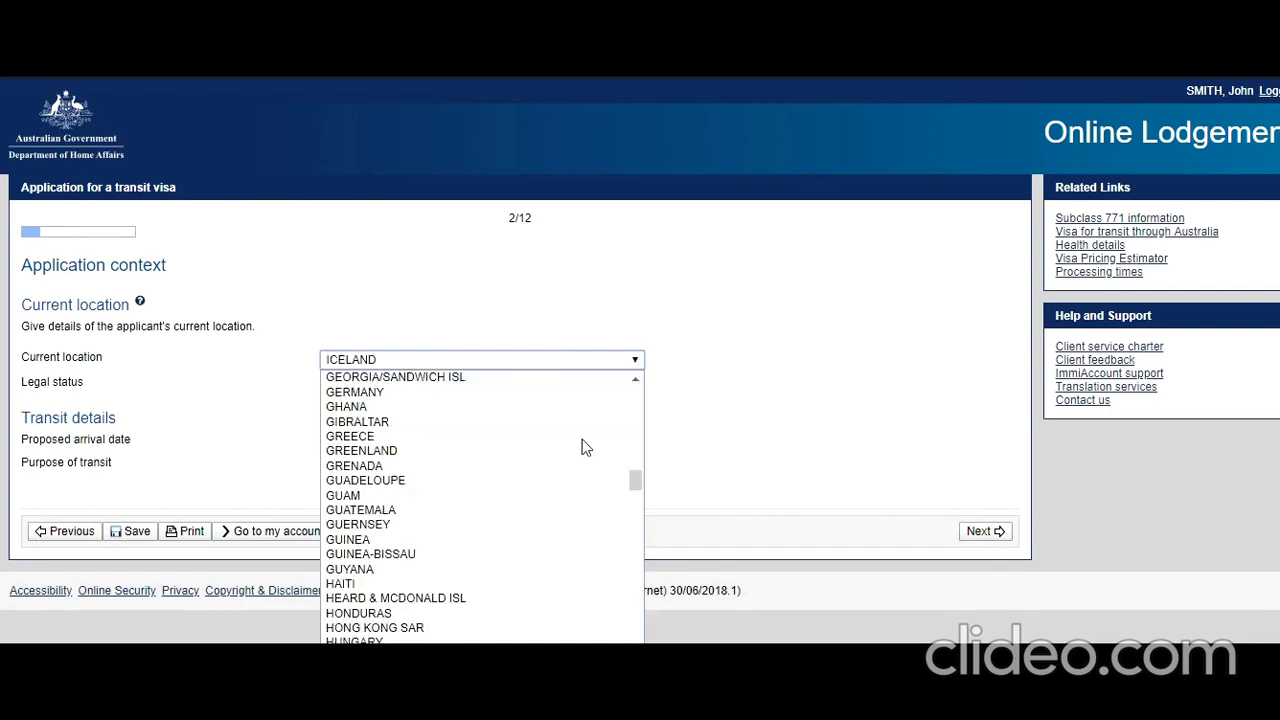
{"action": "scroll", "coordinate": [580, 441], "scroll_direction": "down", "scroll_amount": 3}
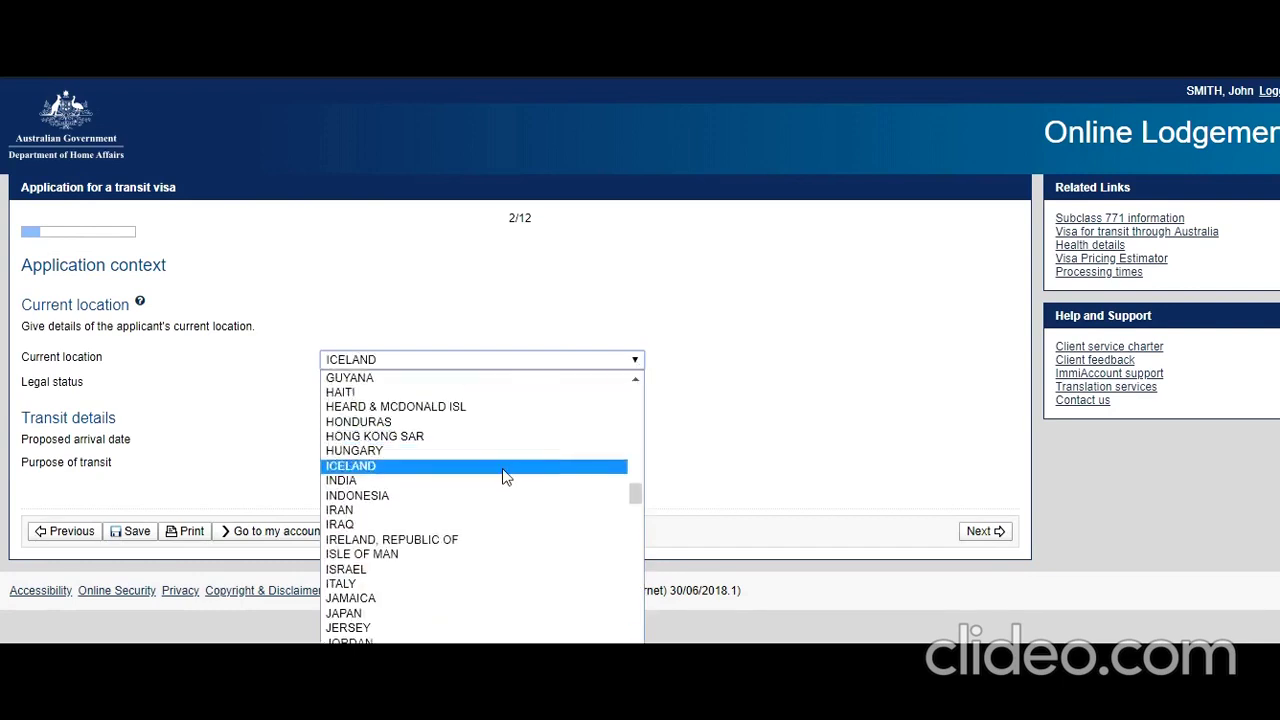
{"action": "left_click", "coordinate": [499, 481]}
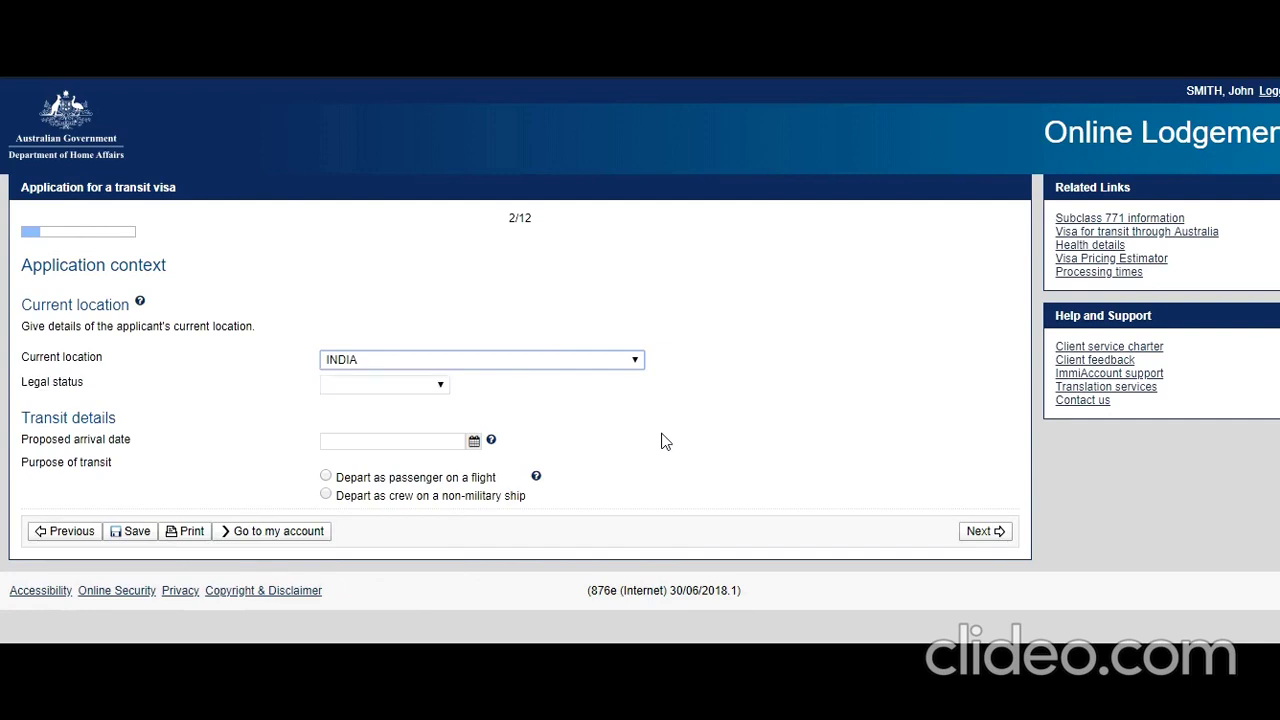
{"action": "left_click", "coordinate": [437, 386]}
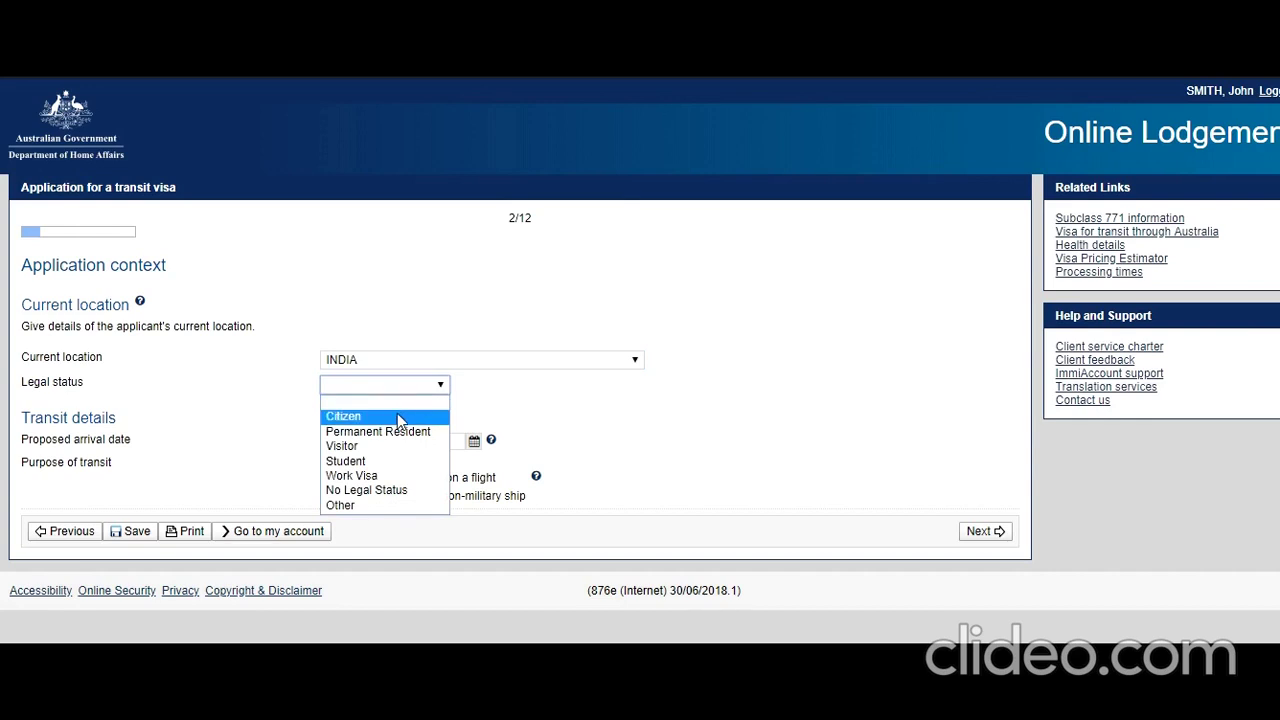
{"action": "left_click", "coordinate": [397, 416]}
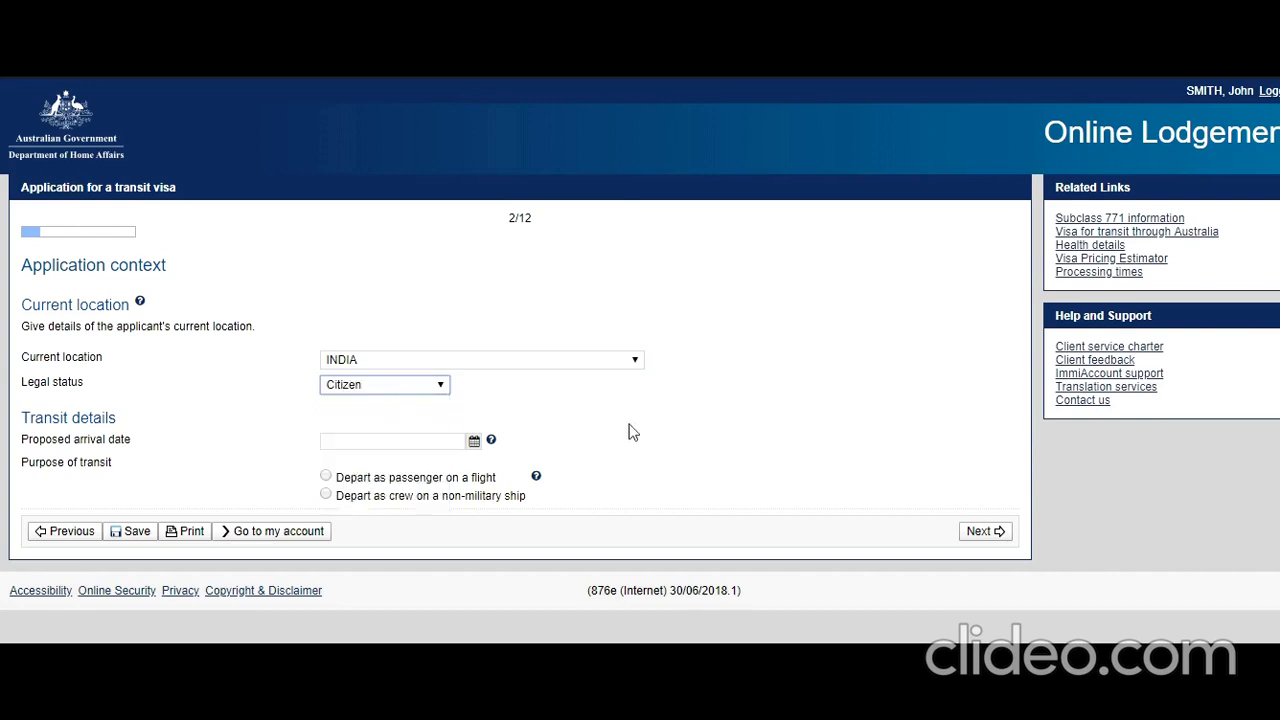
- Set arrival date 08 Sep 2019, departing as non-military ship crew, with no Maritime Crew Visa
{"action": "left_click", "coordinate": [705, 426]}
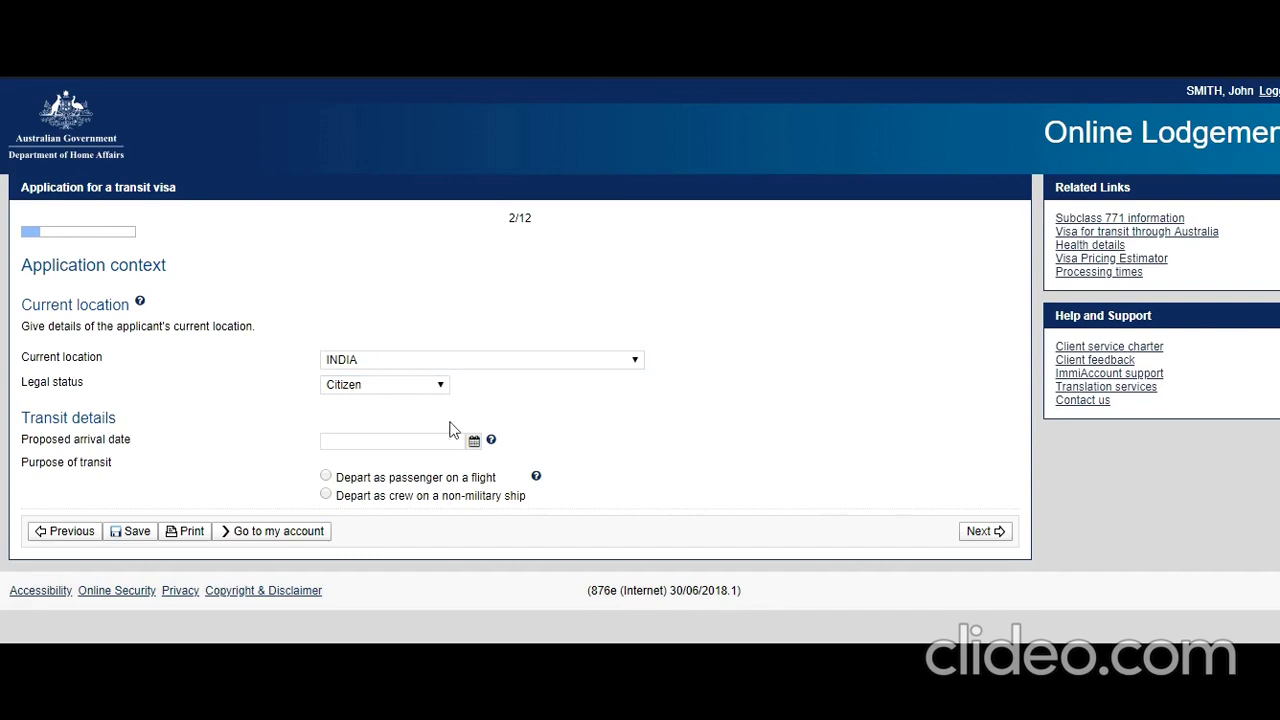
{"action": "left_click", "coordinate": [474, 440]}
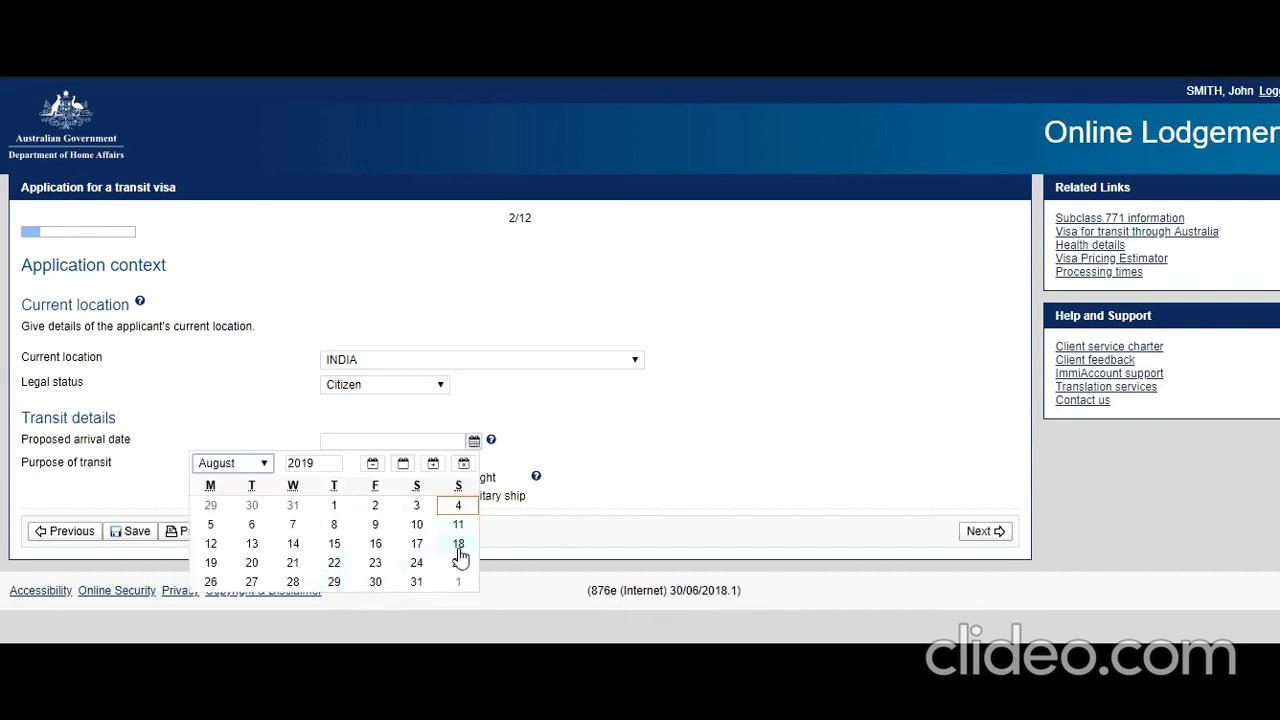
{"action": "left_click", "coordinate": [264, 463]}
{"action": "left_click", "coordinate": [225, 595]}
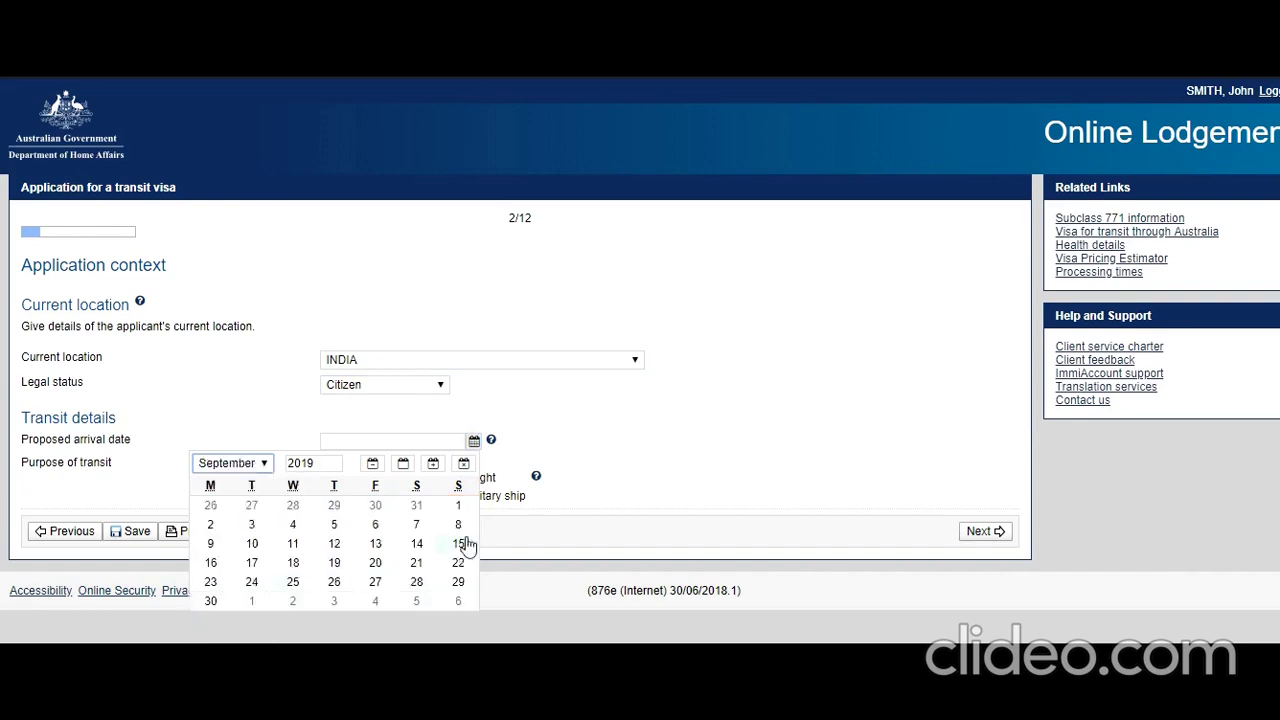
{"action": "left_click", "coordinate": [458, 525]}
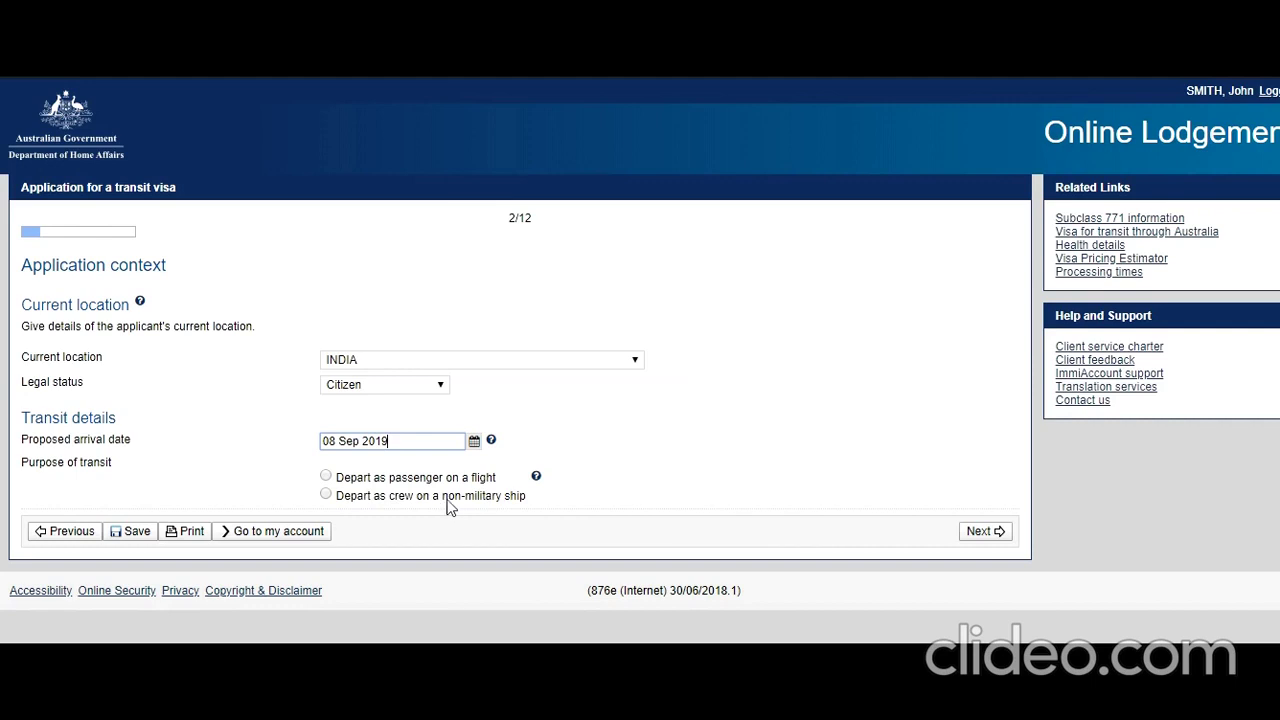
{"action": "left_click", "coordinate": [326, 496]}
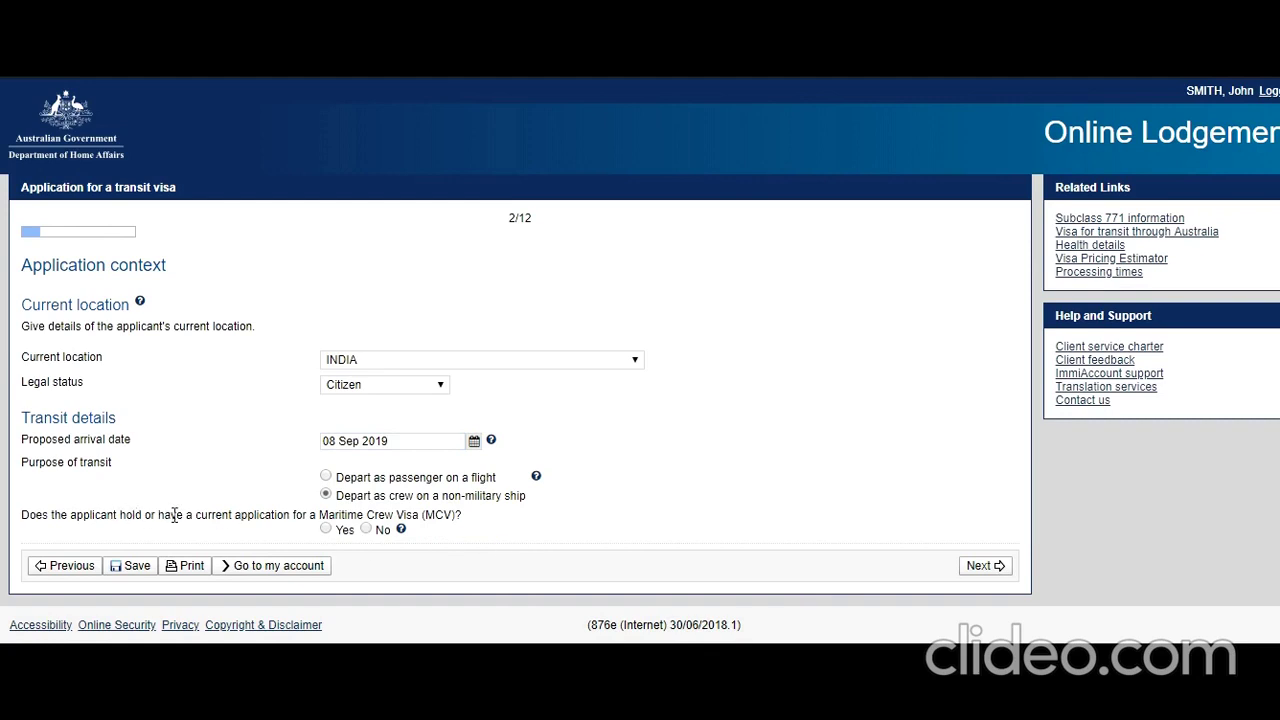
{"action": "left_click", "coordinate": [366, 529]}
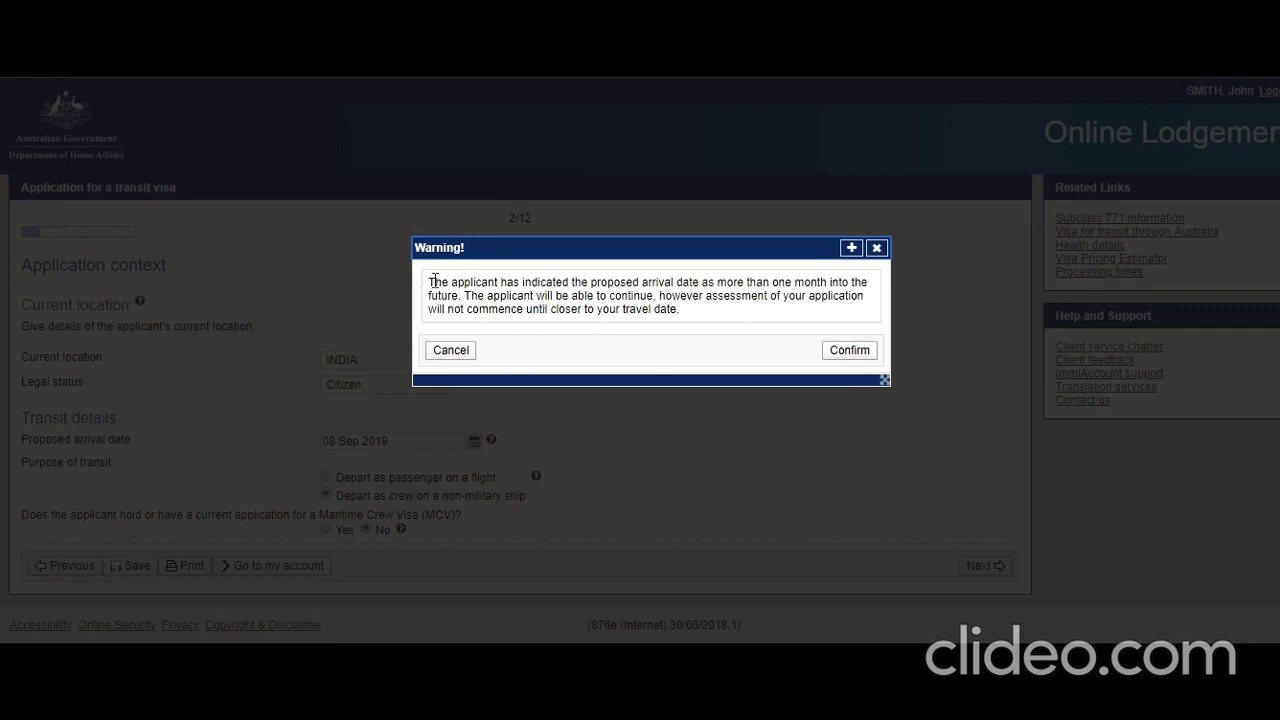
- Read and confirm the arrival-date warning to reach the Applicant page (3/12)
{"action": "left_click_drag", "start_coordinate": [432, 283], "coordinate": [628, 296]}
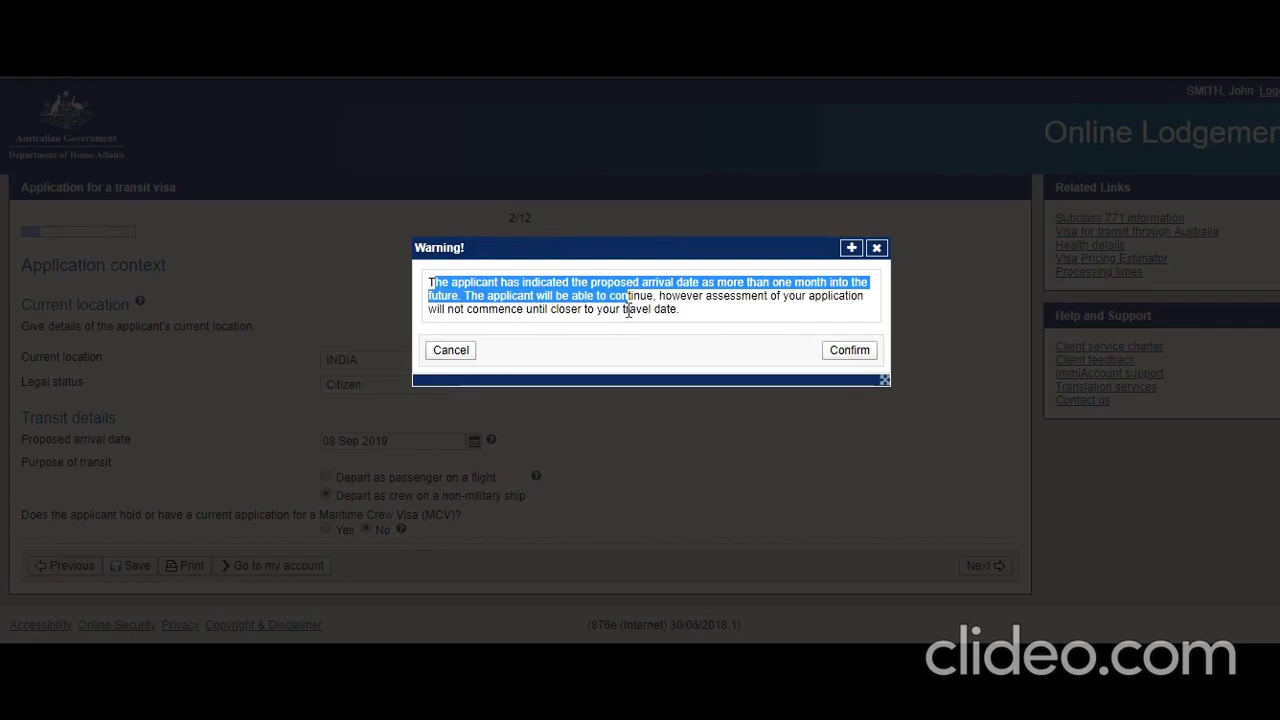
{"action": "left_click", "coordinate": [851, 355]}
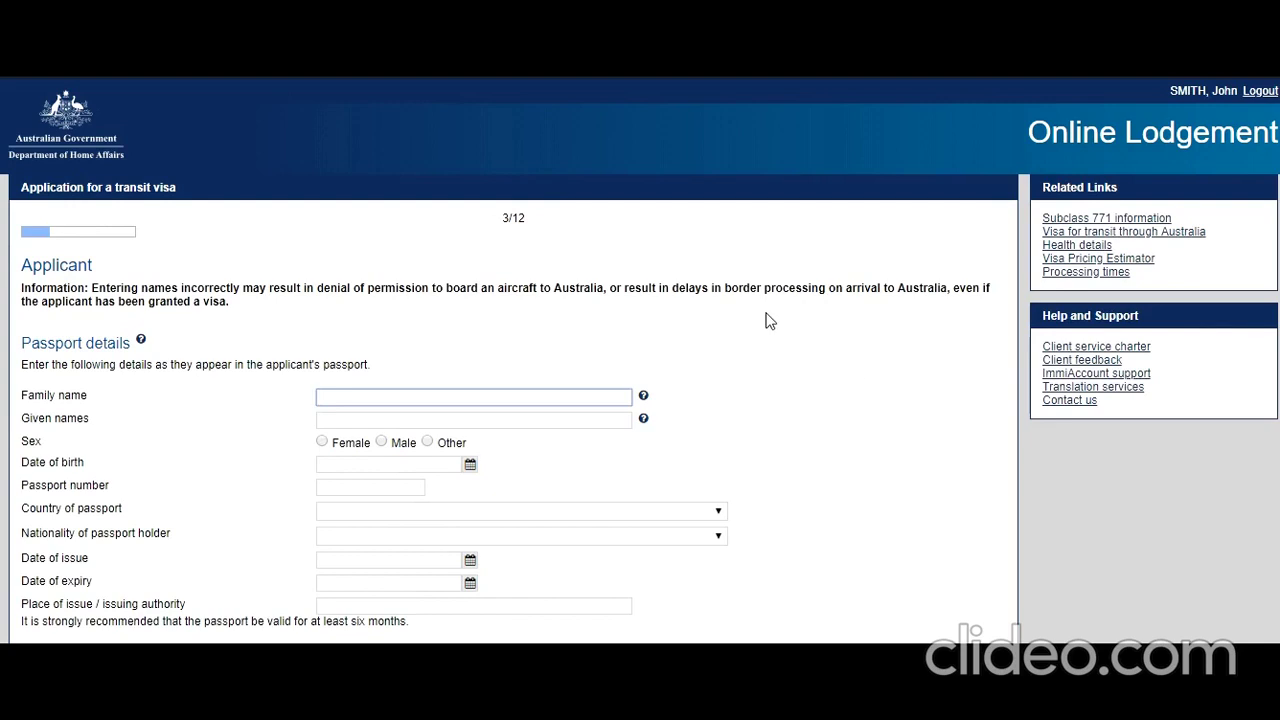
- Enter the applicant's family and given names, sex Male, and birth date 01 Aug 1995
{"action": "type", "text": "Smith"}
{"action": "key", "text": "Tab"}
{"action": "key", "text": "Tab"}
{"action": "type", "text": "Jo"}
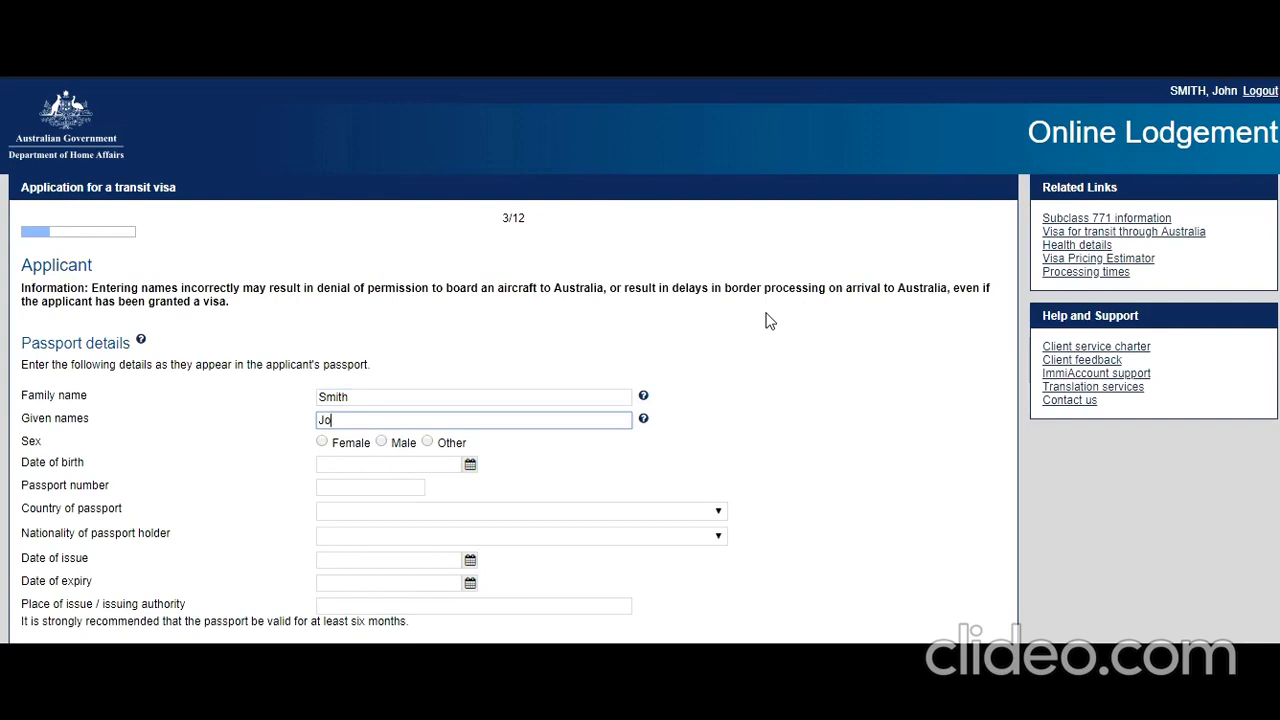
{"action": "type", "text": "hn"}
{"action": "left_click", "coordinate": [381, 442]}
{"action": "scroll", "coordinate": [424, 364], "scroll_direction": "down", "scroll_amount": 1}
{"action": "scroll", "coordinate": [420, 363], "scroll_direction": "down", "scroll_amount": 3}
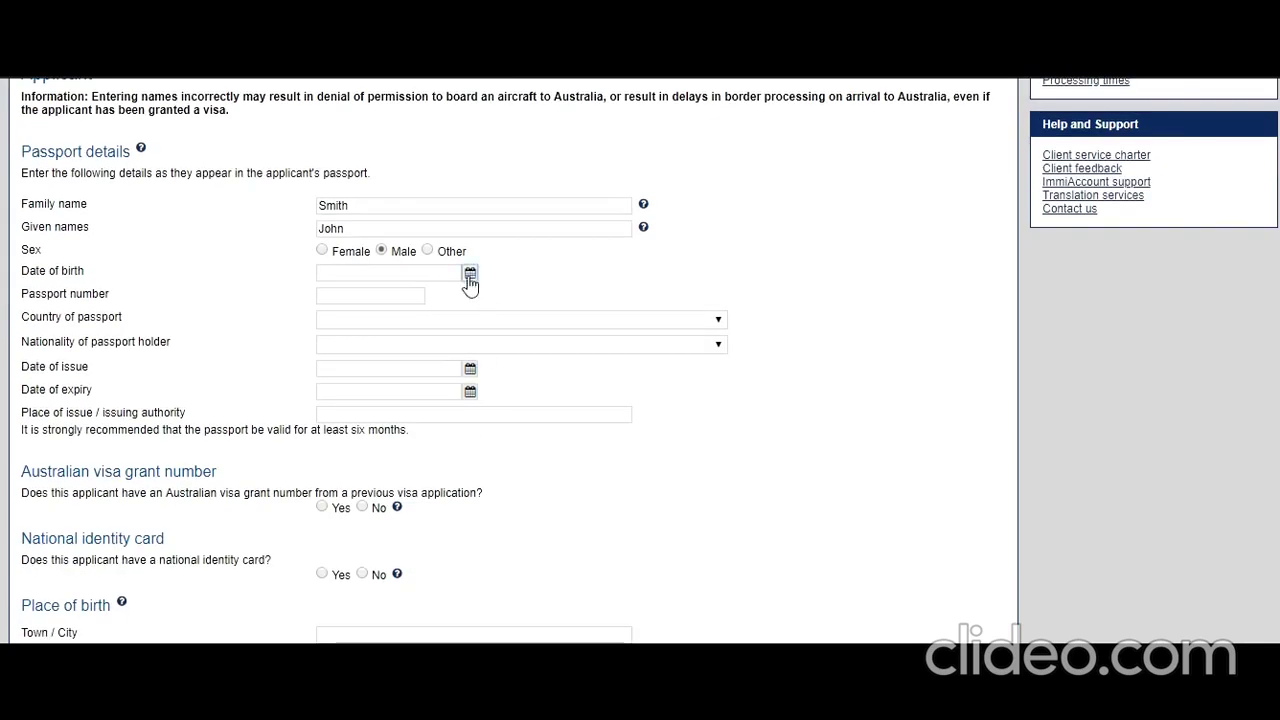
{"action": "left_click", "coordinate": [470, 273]}
{"action": "left_click", "coordinate": [329, 290]}
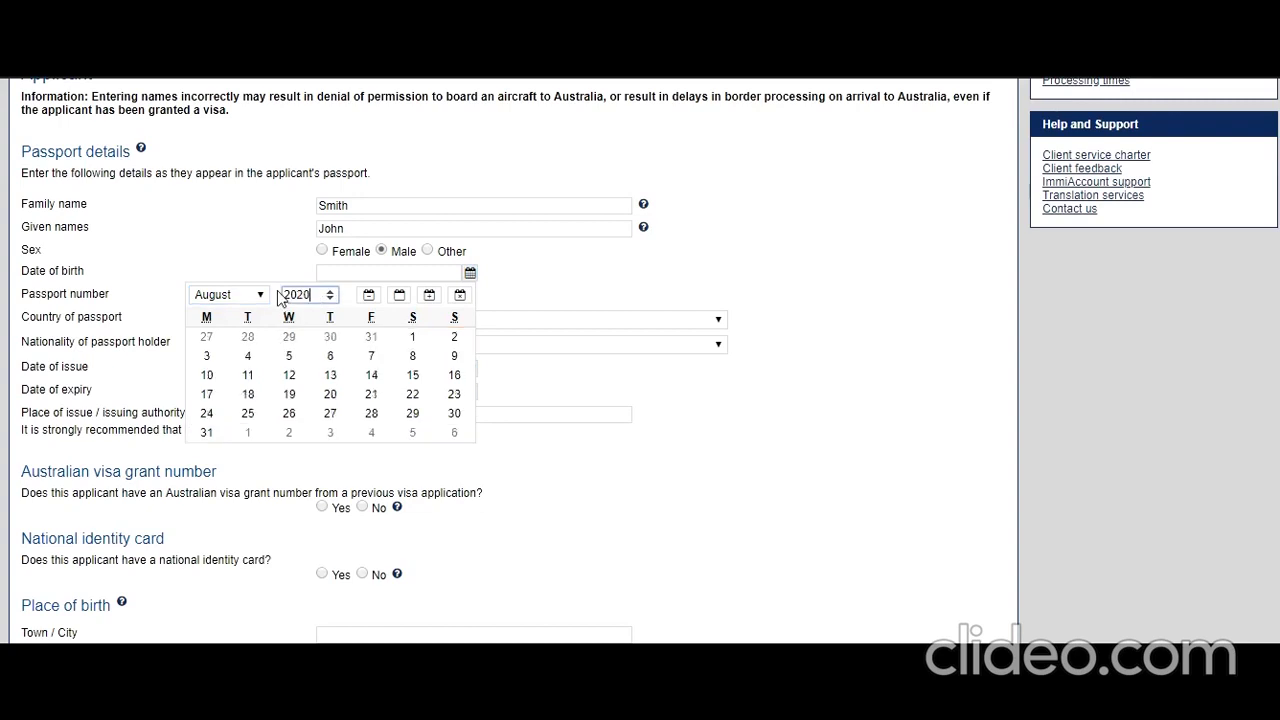
{"action": "type", "text": "1995"}
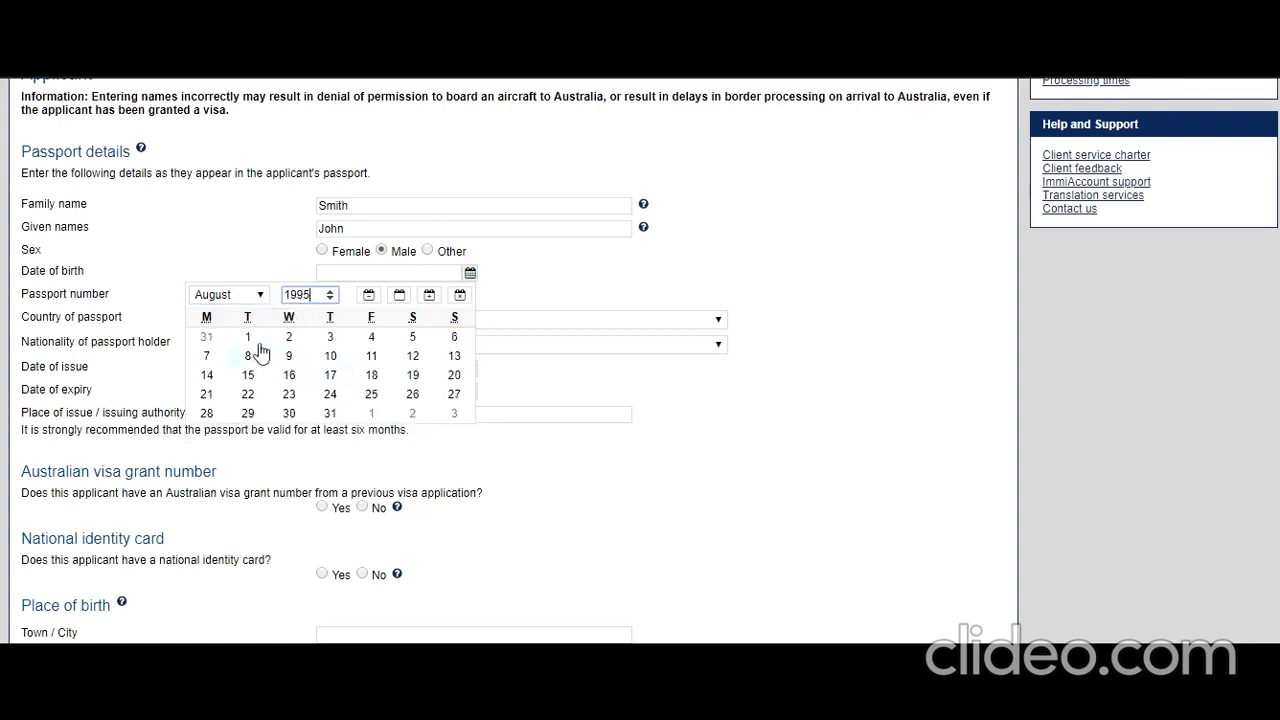
{"action": "left_click", "coordinate": [248, 340]}
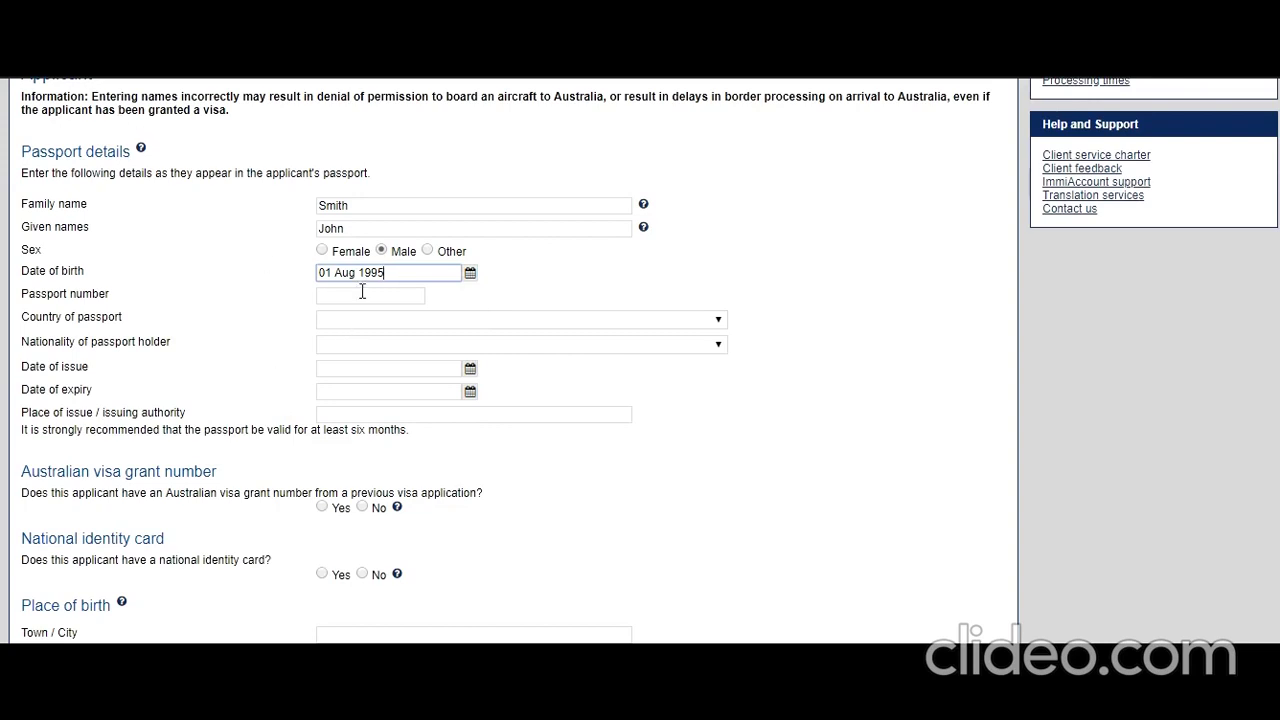
- Enter the passport number and choose INDIA - IND as passport country and nationality
{"action": "left_click", "coordinate": [417, 298]}
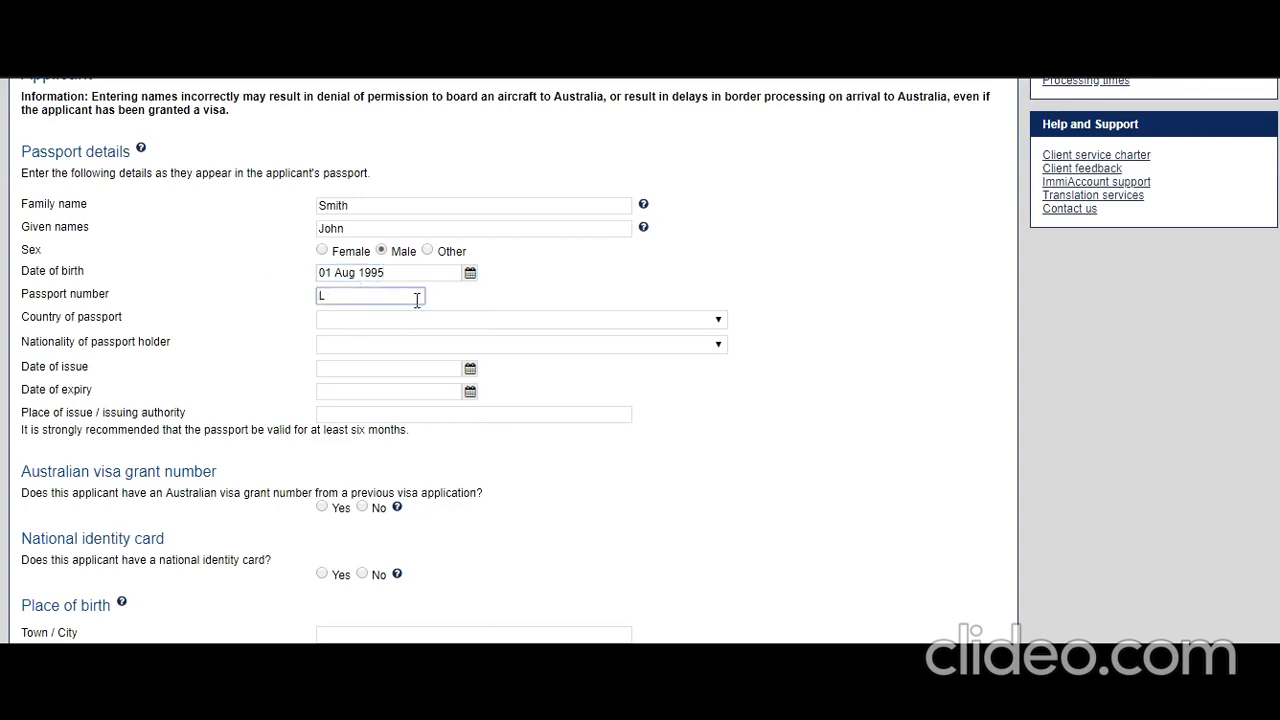
{"action": "double_click", "coordinate": [417, 300]}
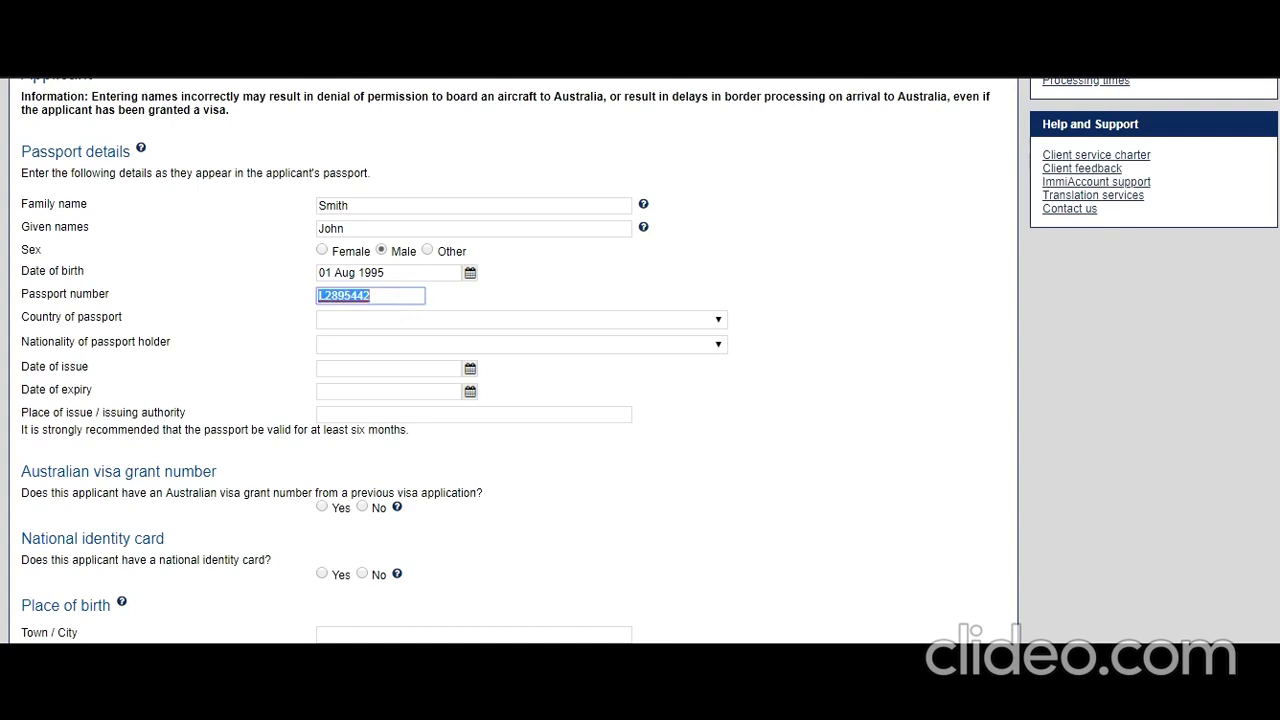
{"action": "left_click", "coordinate": [478, 320]}
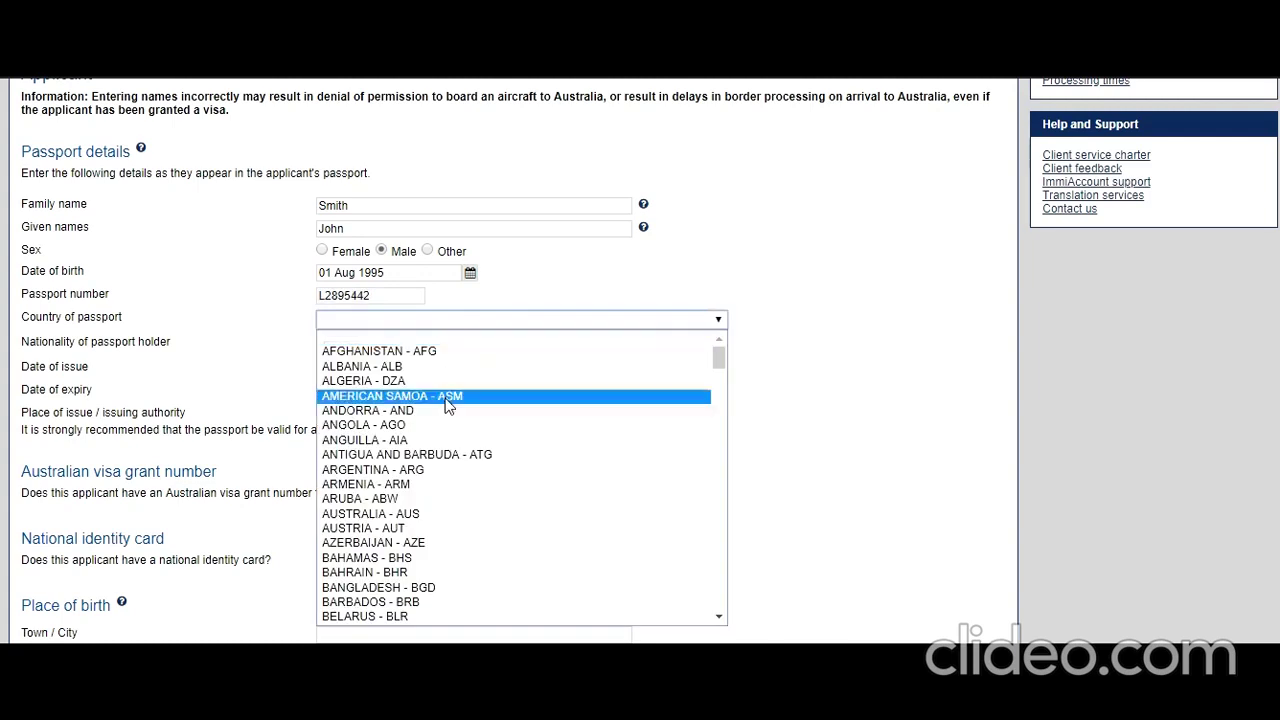
{"action": "key", "text": "i"}
{"action": "scroll", "coordinate": [448, 405], "scroll_direction": "down", "scroll_amount": 4}
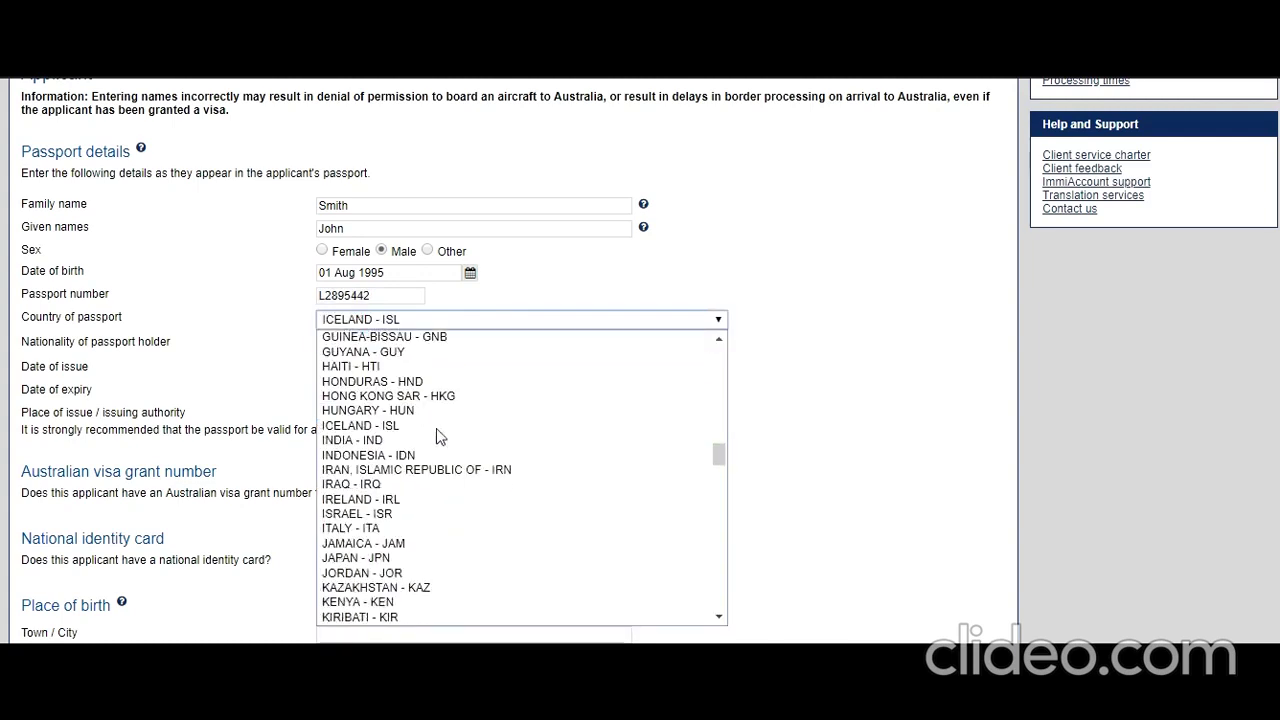
{"action": "left_click", "coordinate": [412, 441]}
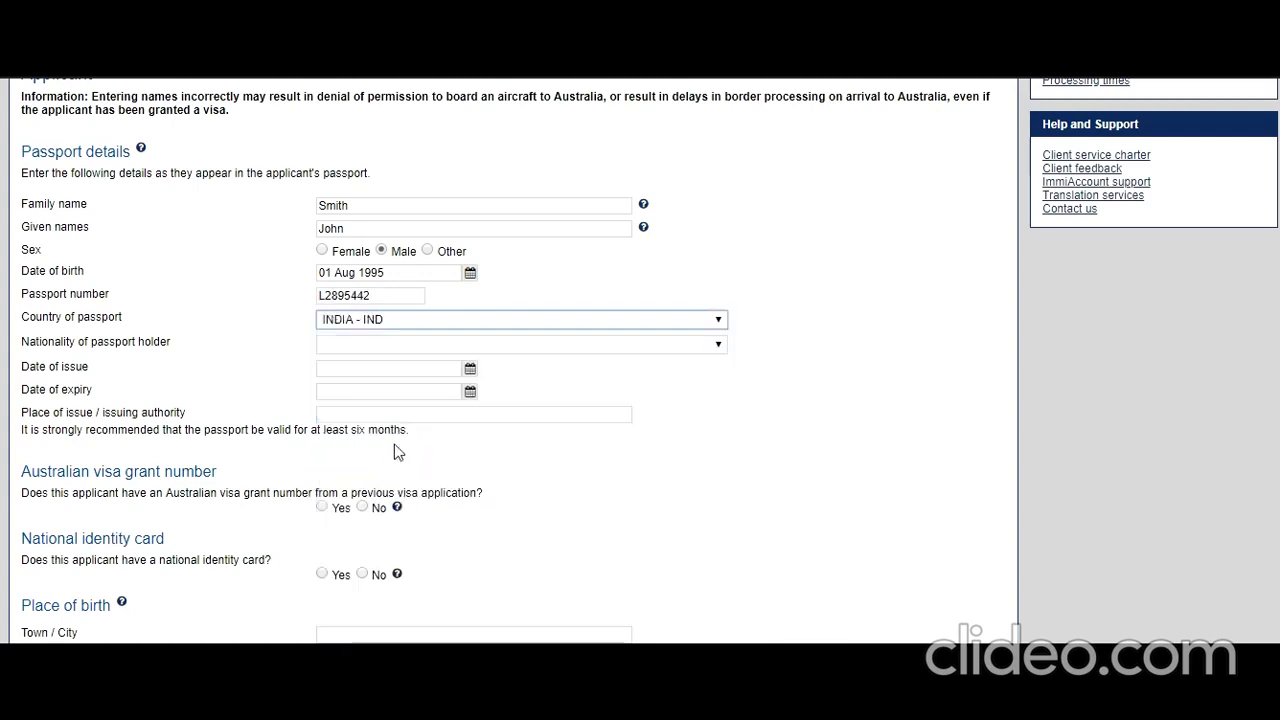
{"action": "left_click", "coordinate": [430, 345]}
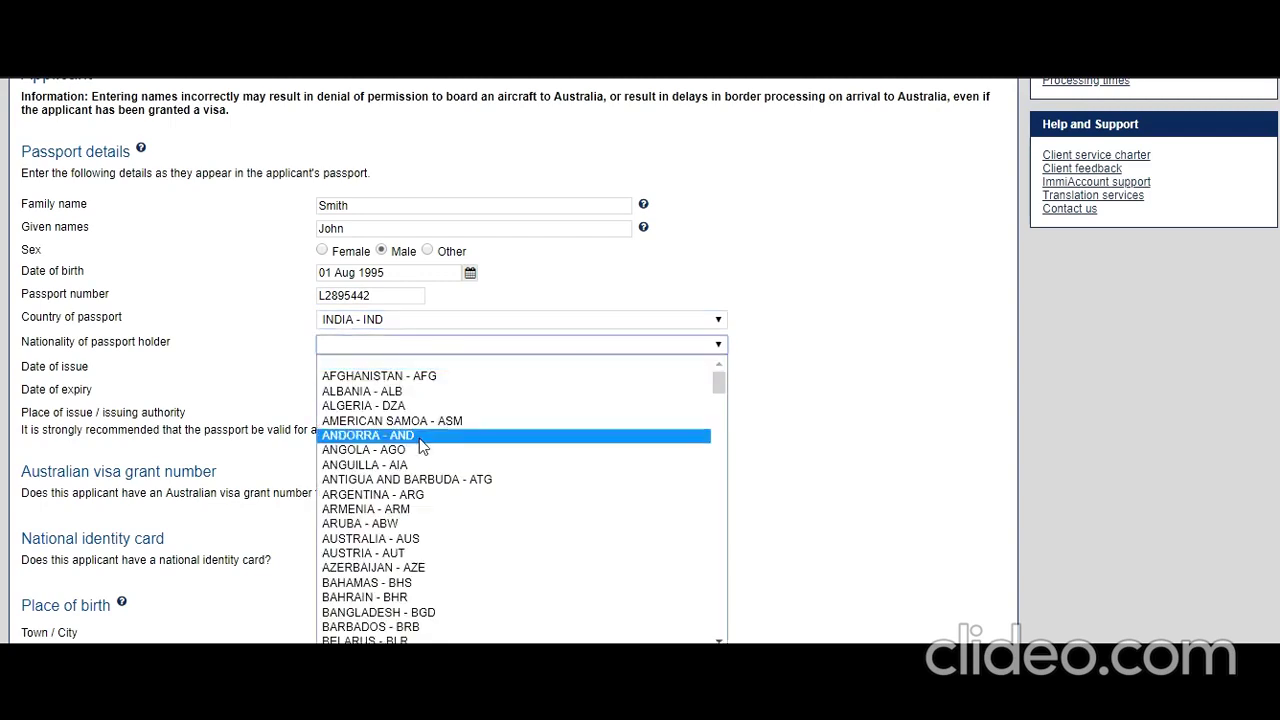
{"action": "key", "text": "i"}
{"action": "scroll", "coordinate": [419, 479], "scroll_direction": "down", "scroll_amount": 4}
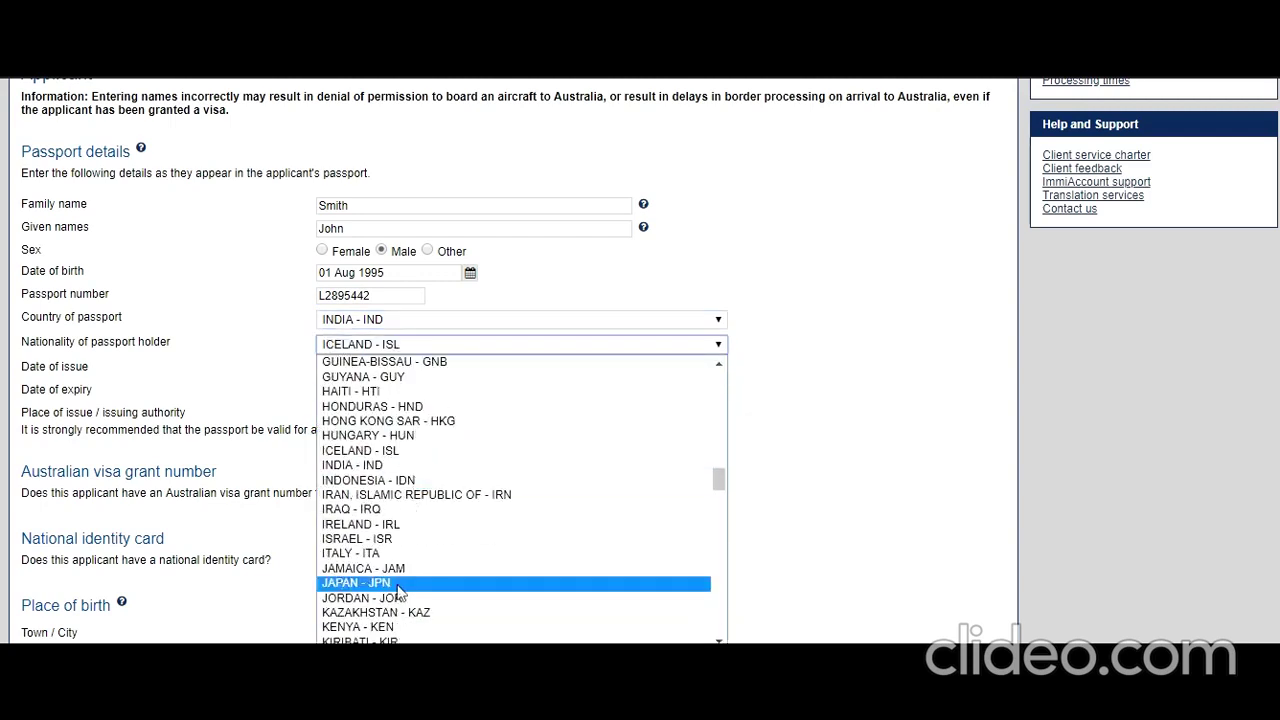
{"action": "left_click", "coordinate": [397, 466]}
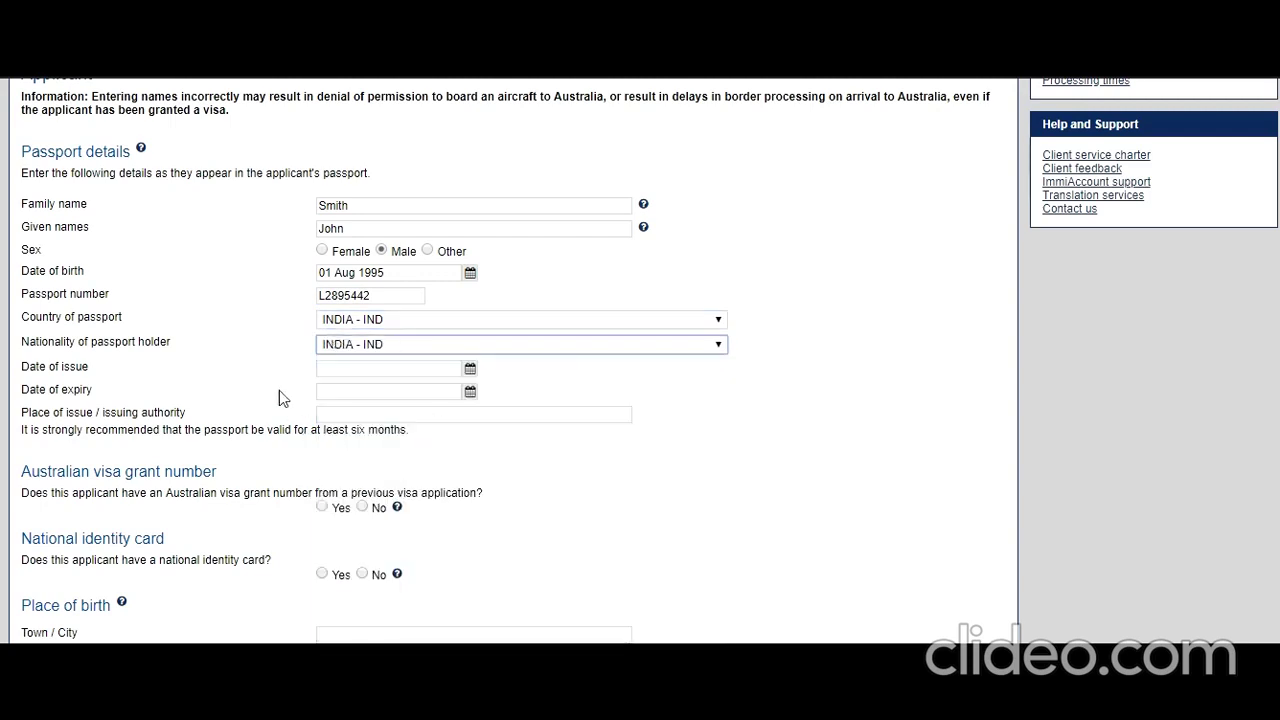
- Set passport issue date 01 Aug 2016, expiry 01 Aug 2026, place of issue 'New Delhi, India'
{"action": "left_click", "coordinate": [469, 372]}
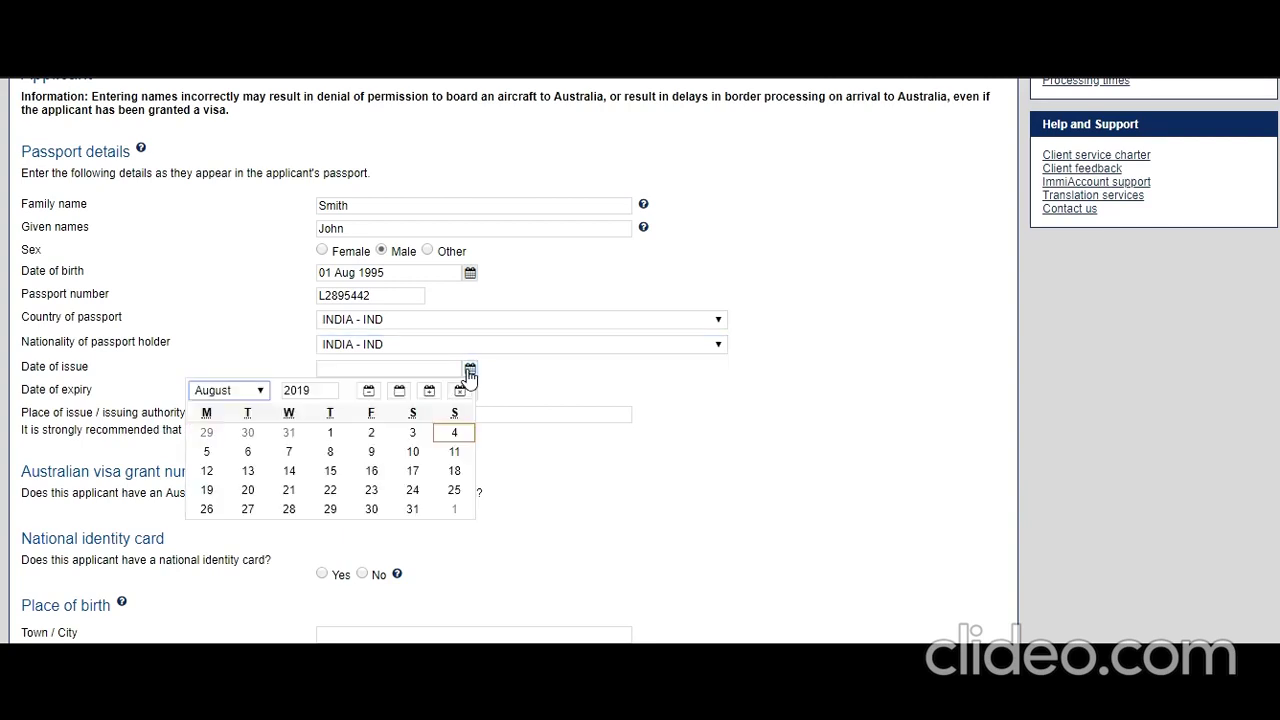
{"action": "left_click", "coordinate": [308, 390]}
{"action": "left_click_drag", "start_coordinate": [308, 390], "coordinate": [405, 478]}
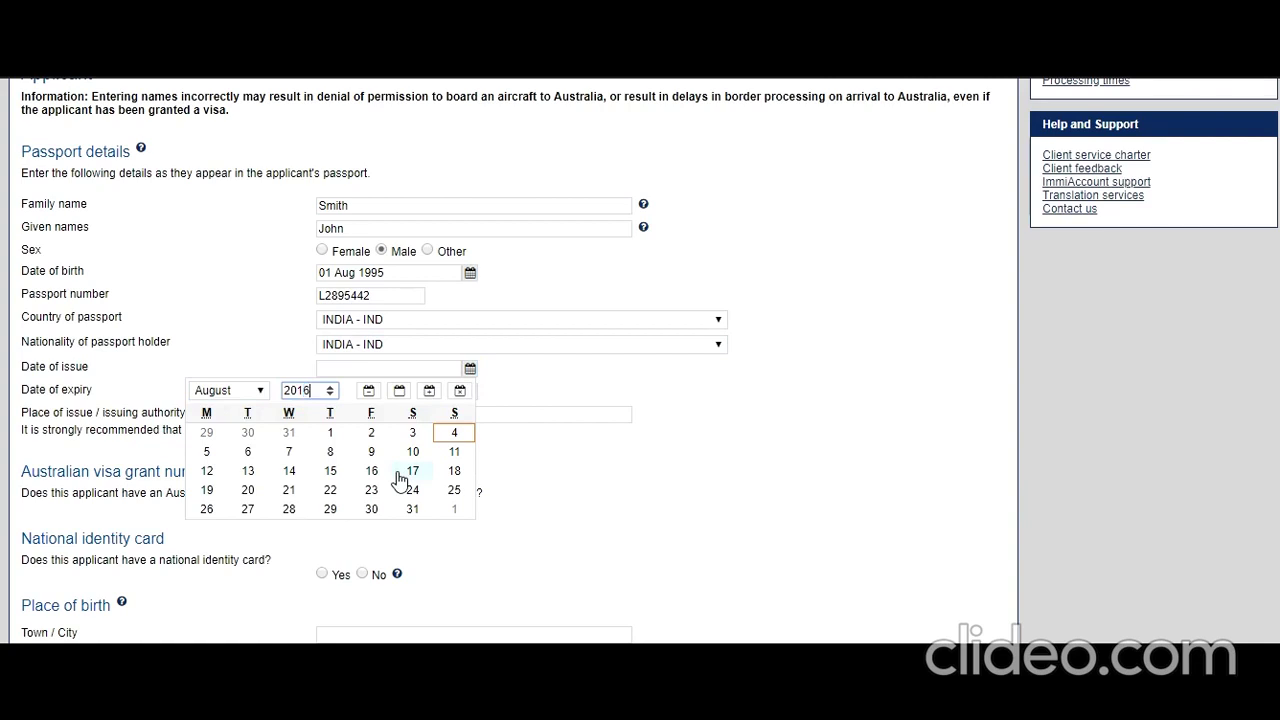
{"action": "left_click", "coordinate": [208, 436]}
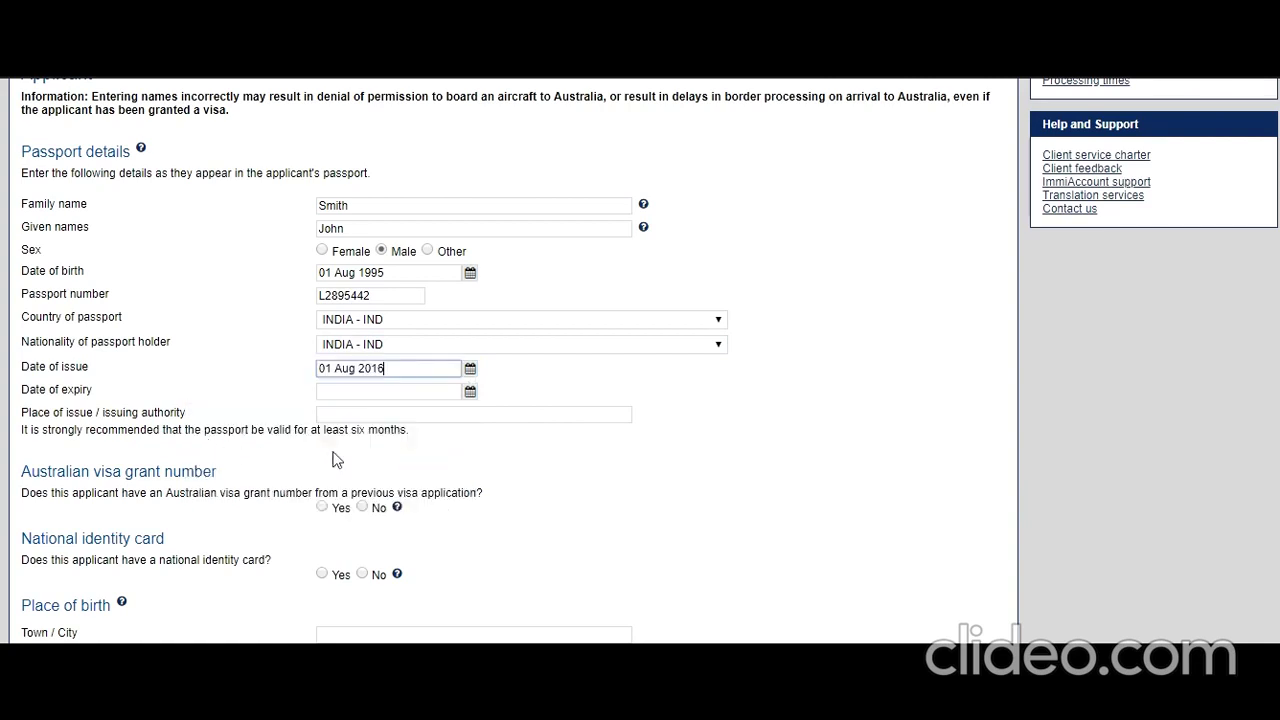
{"action": "left_click", "coordinate": [470, 391]}
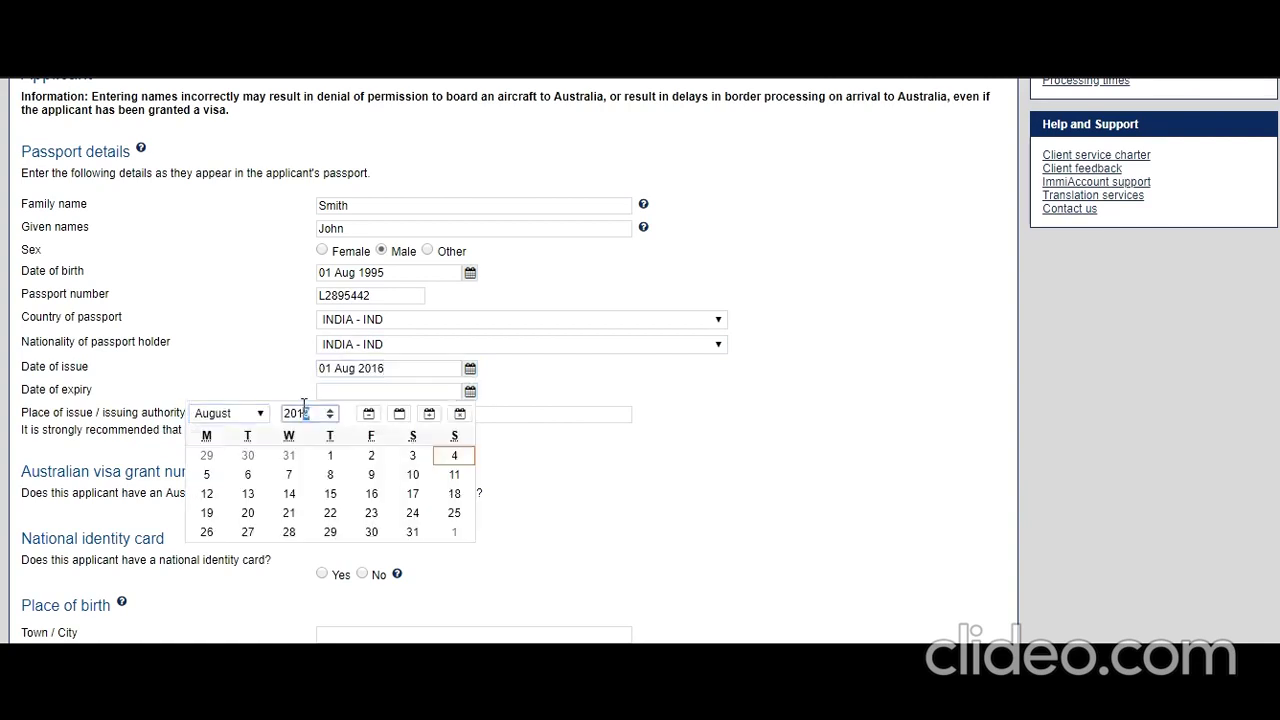
{"action": "double_click", "coordinate": [302, 413]}
{"action": "type", "text": "26"}
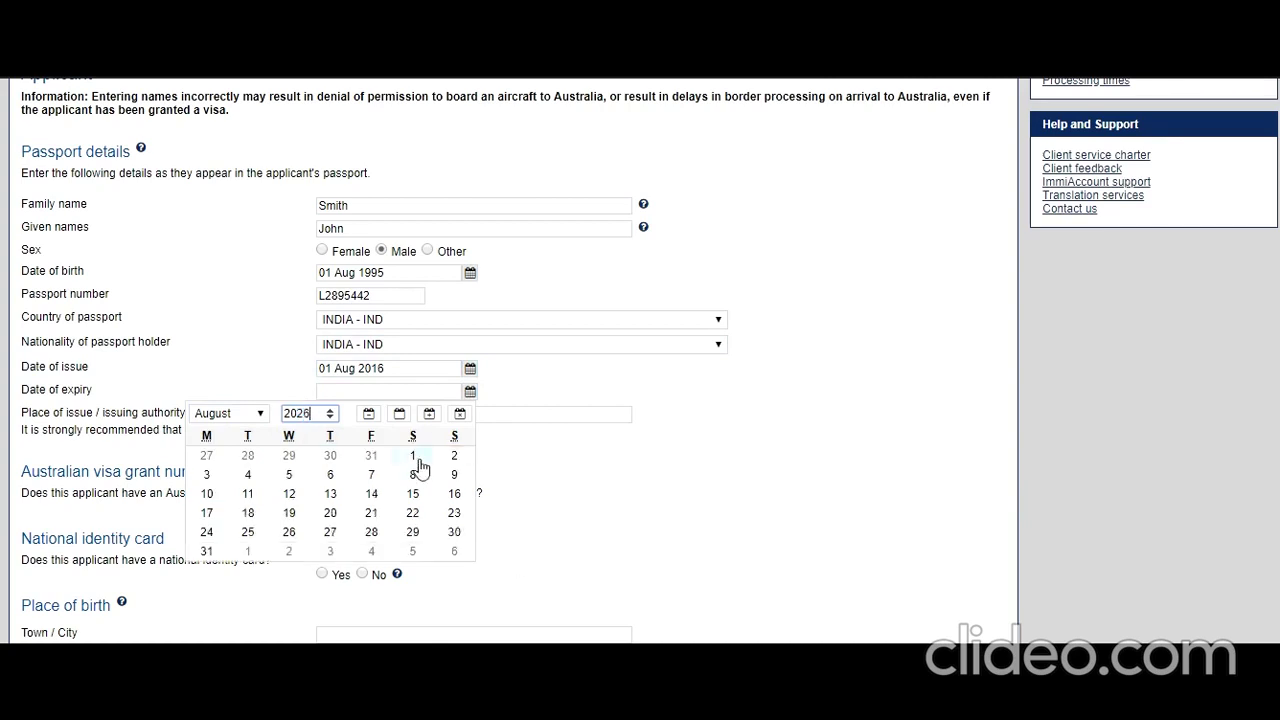
{"action": "left_click", "coordinate": [413, 459]}
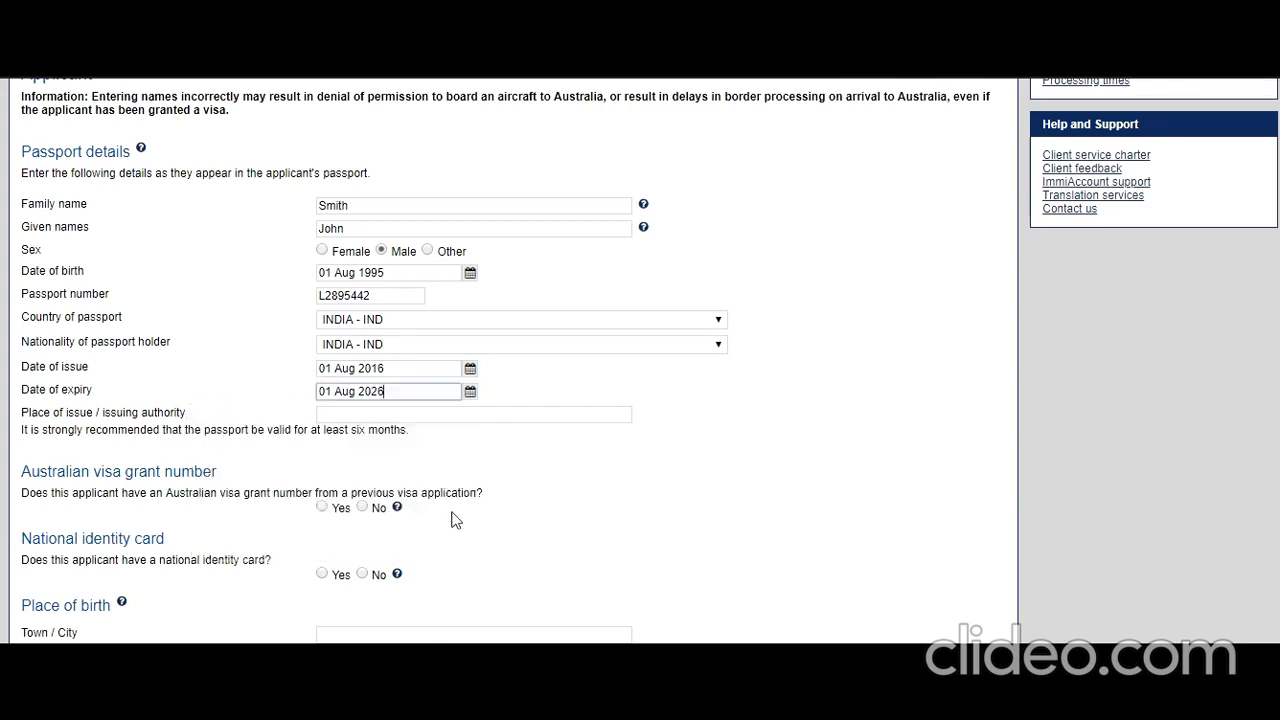
{"action": "left_click", "coordinate": [377, 418]}
{"action": "type", "text": "New Delhi"}
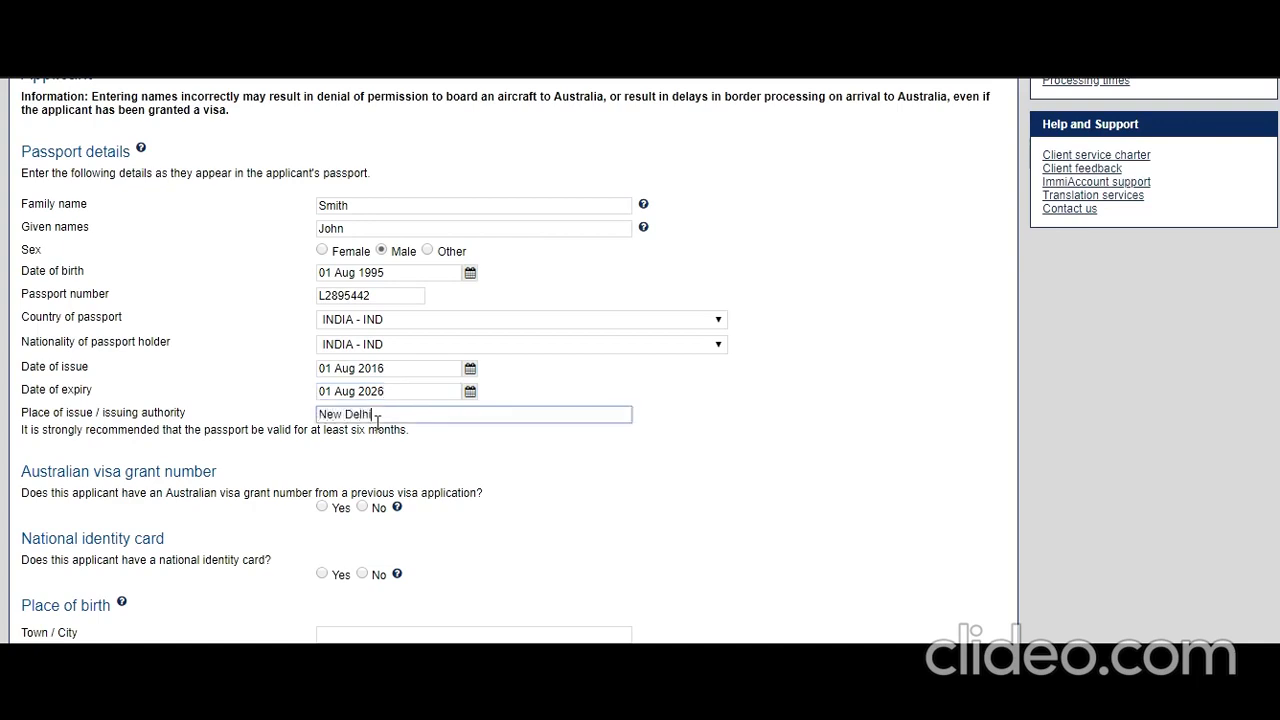
{"action": "type", "text": ", India"}
- Answer No to a previous visa grant number and Yes to holding a national identity card
{"action": "scroll", "coordinate": [278, 490], "scroll_direction": "down", "scroll_amount": 1}
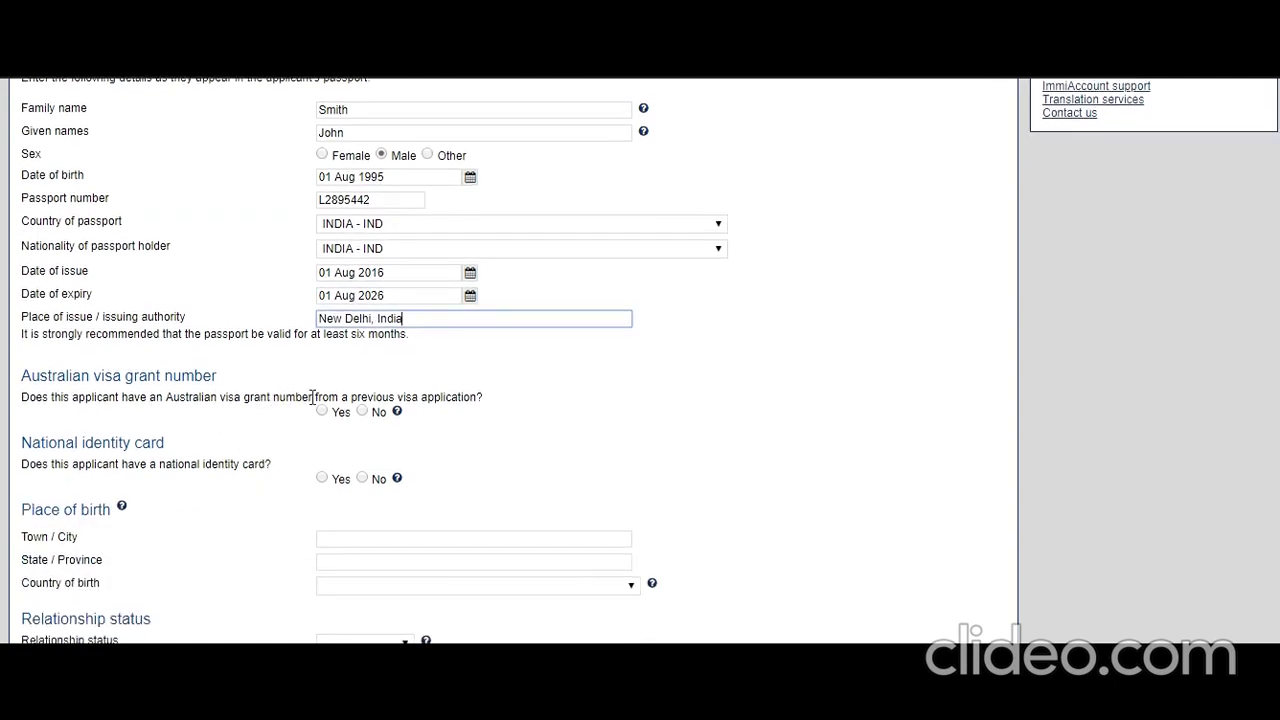
{"action": "left_click", "coordinate": [363, 411]}
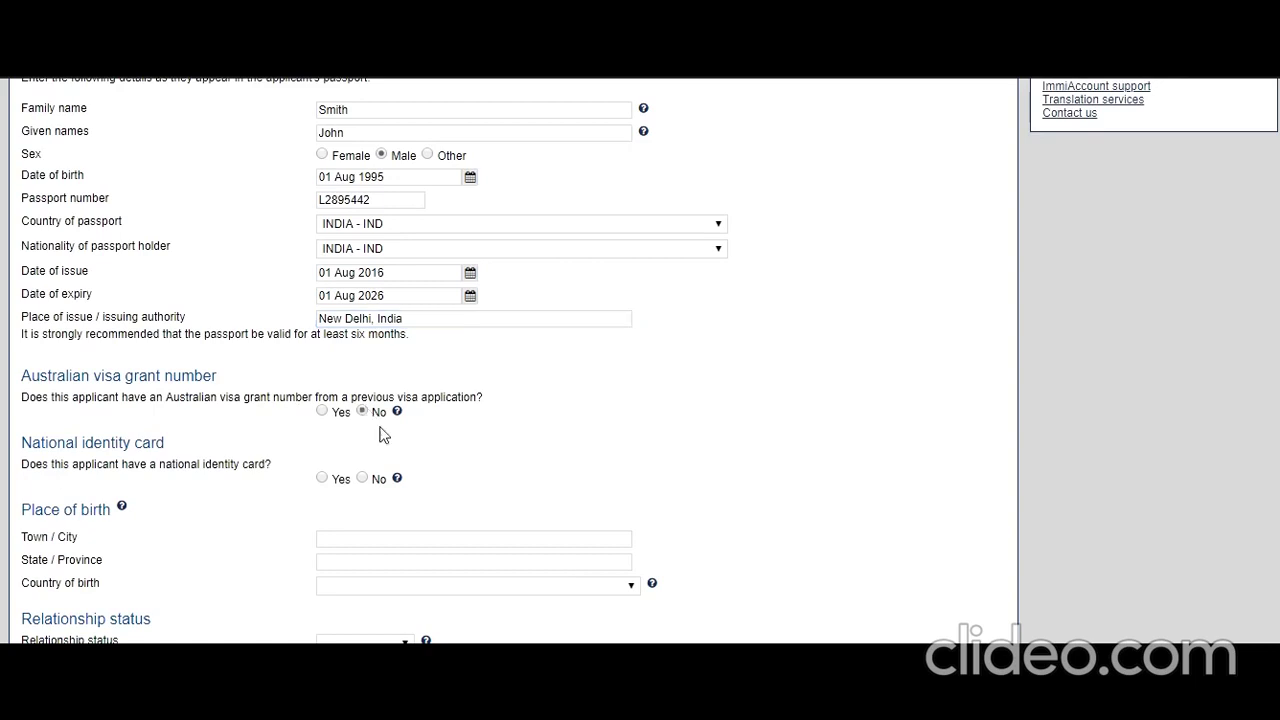
{"action": "scroll", "coordinate": [400, 465], "scroll_direction": "down", "scroll_amount": 1}
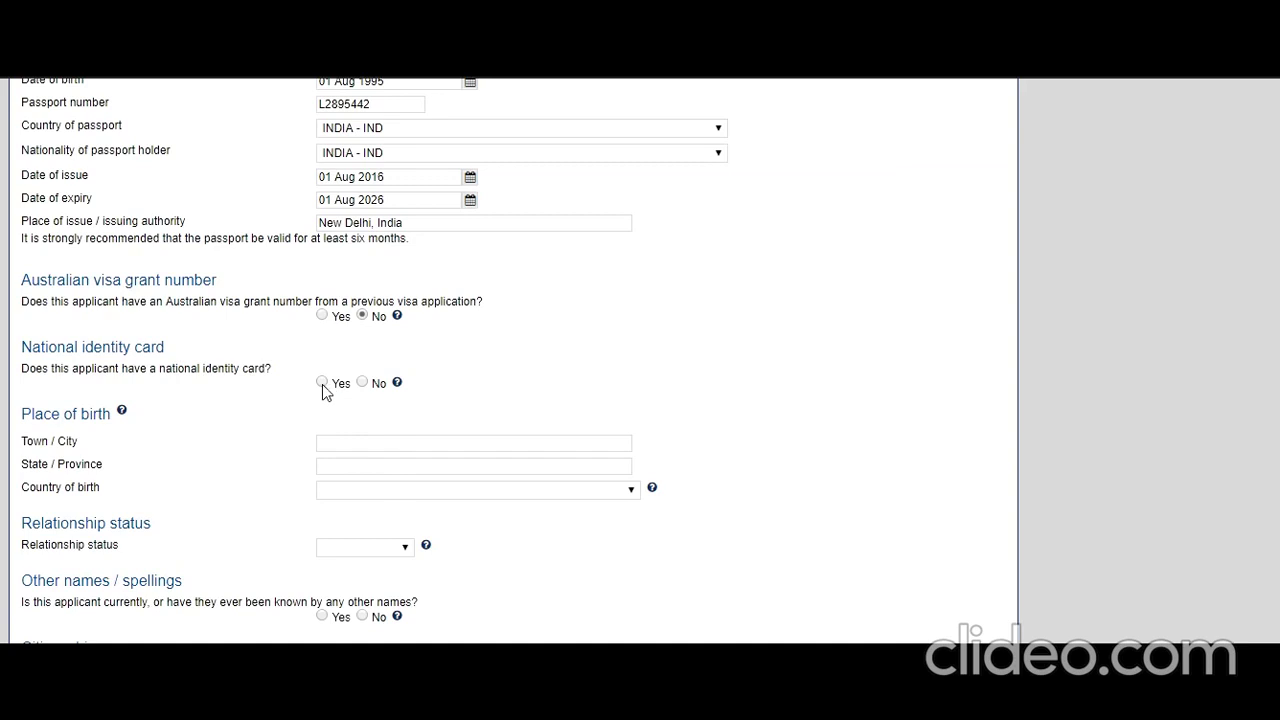
{"action": "left_click", "coordinate": [322, 382]}
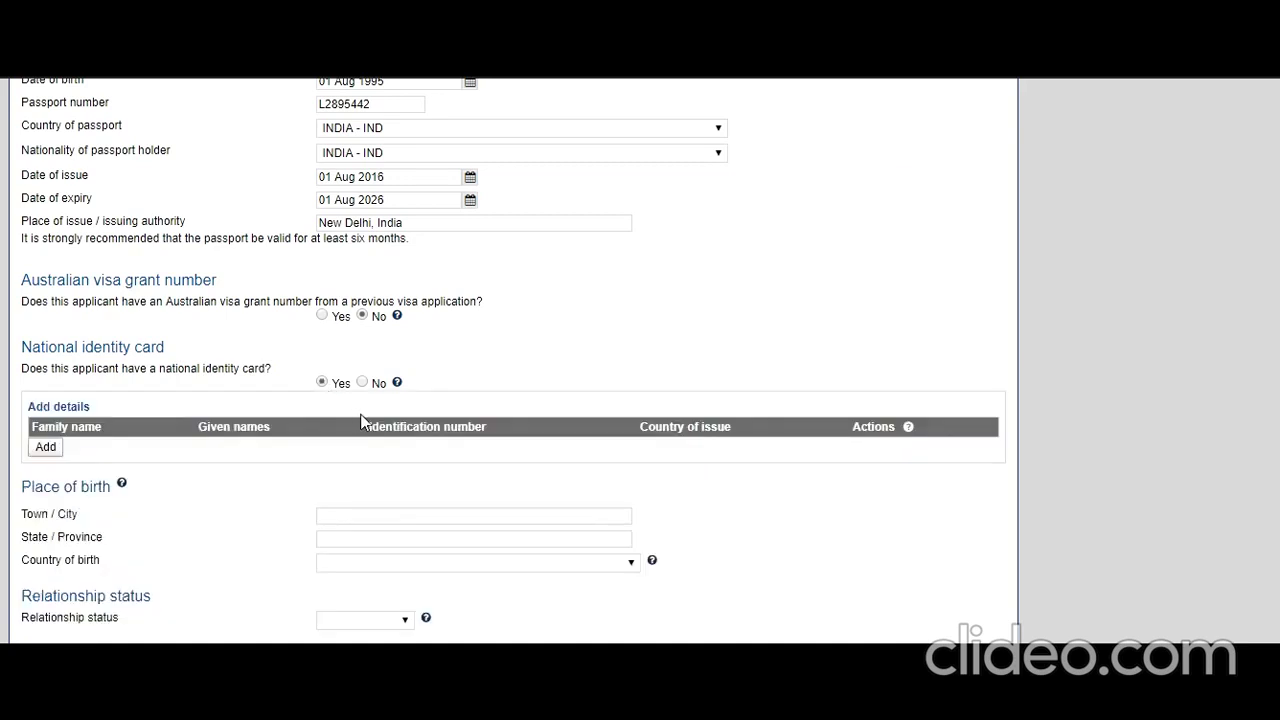
{"action": "left_click", "coordinate": [50, 451]}
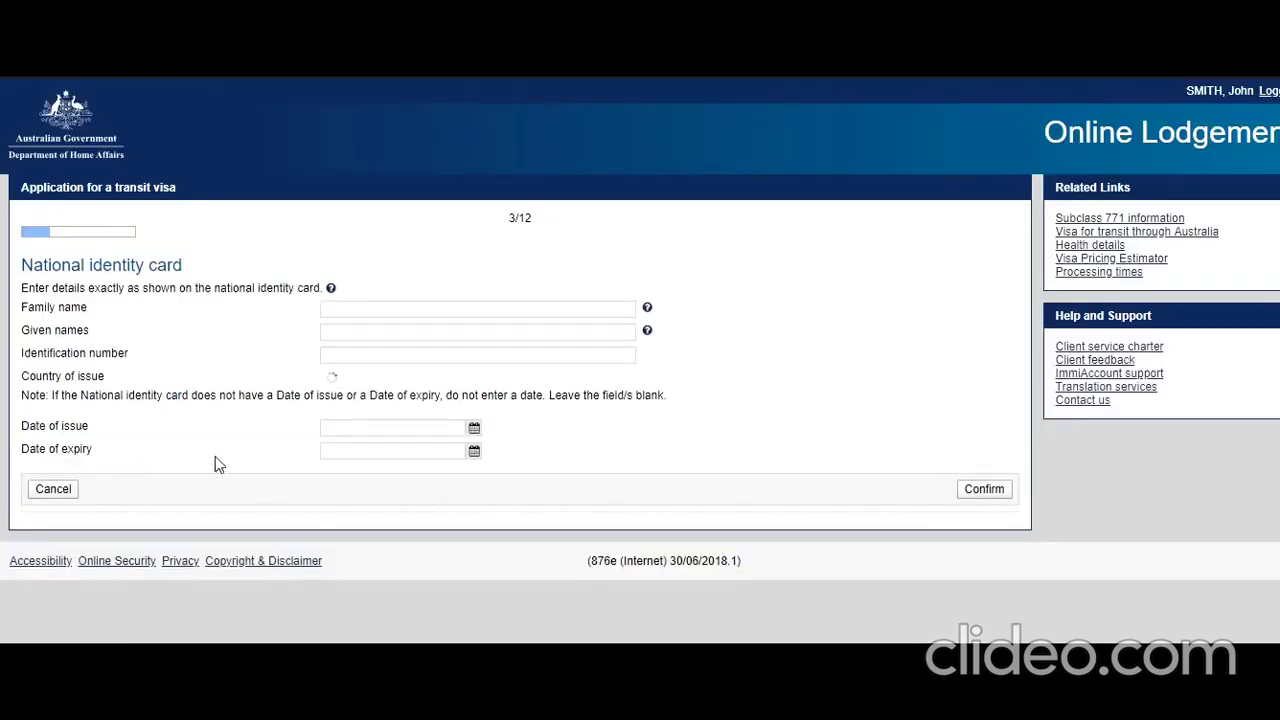
- Enter the identity card holder's names and identification number
{"action": "type", "text": "Smith"}
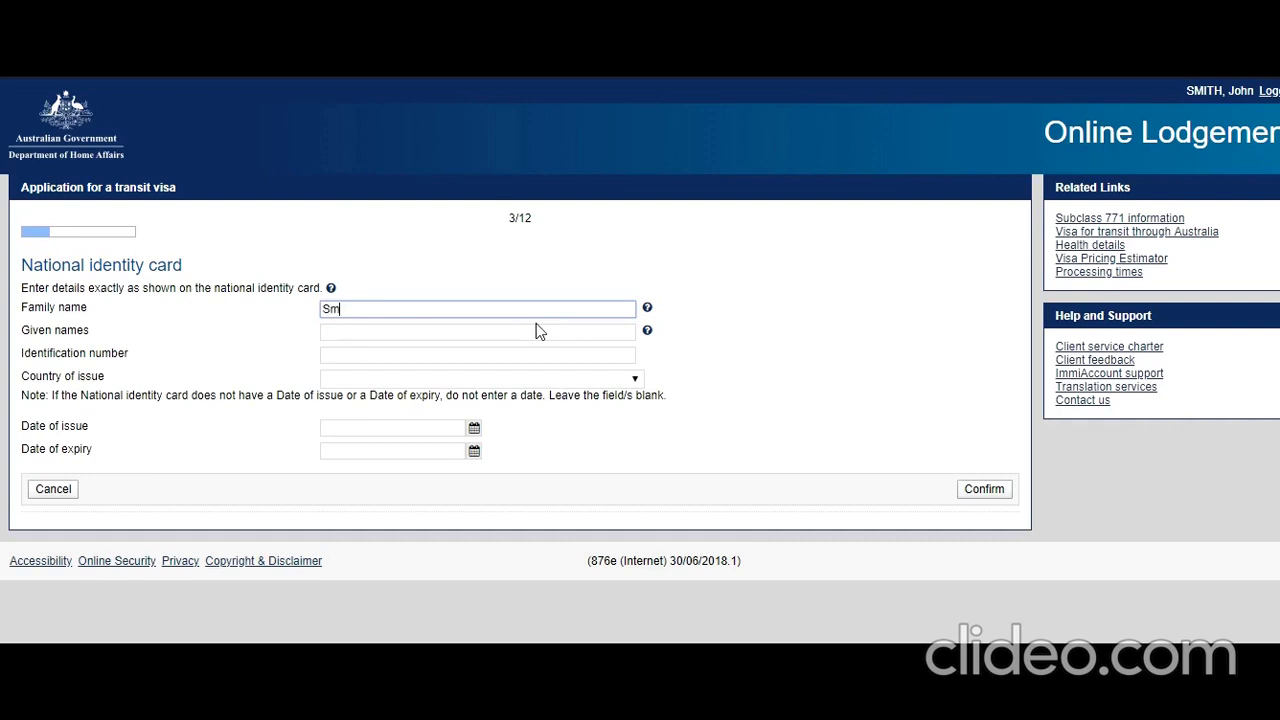
{"action": "key", "text": "Tab"}
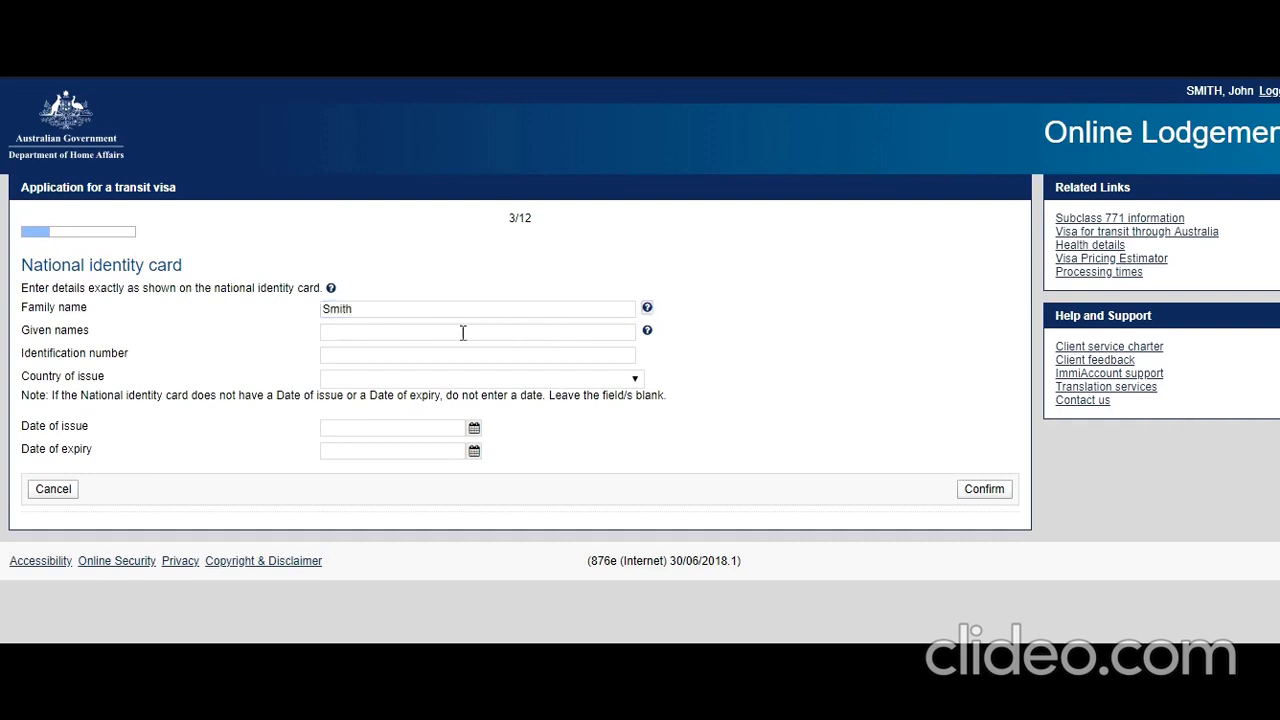
{"action": "left_click", "coordinate": [441, 335]}
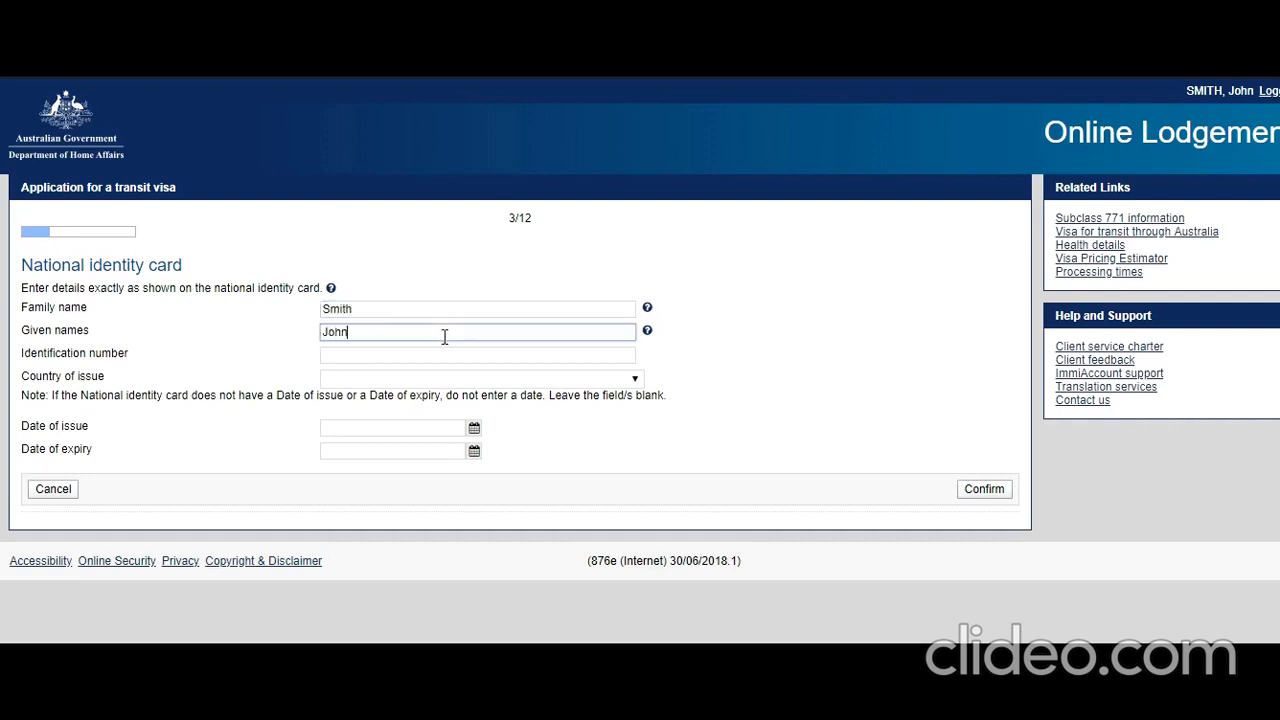
{"action": "left_click", "coordinate": [370, 355]}
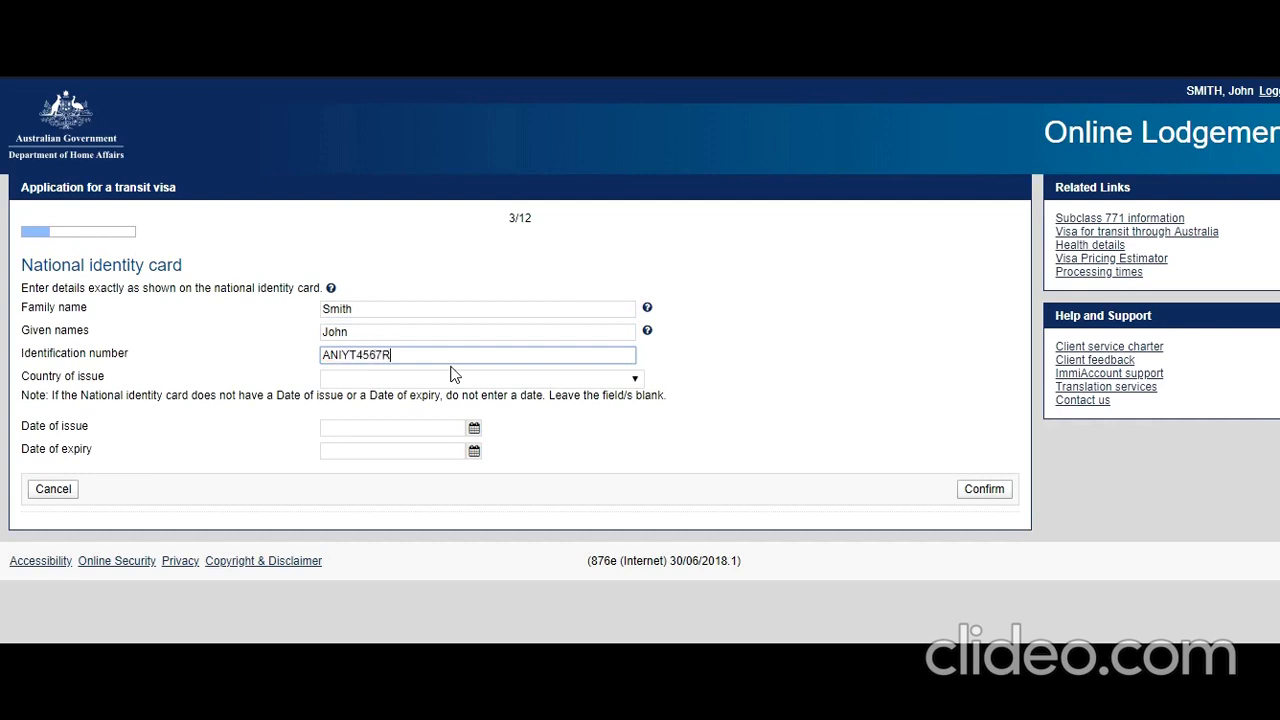
- Set the card's country of issue to INDIA and issue date 30 Aug 2015, then submit
{"action": "left_click", "coordinate": [432, 388]}
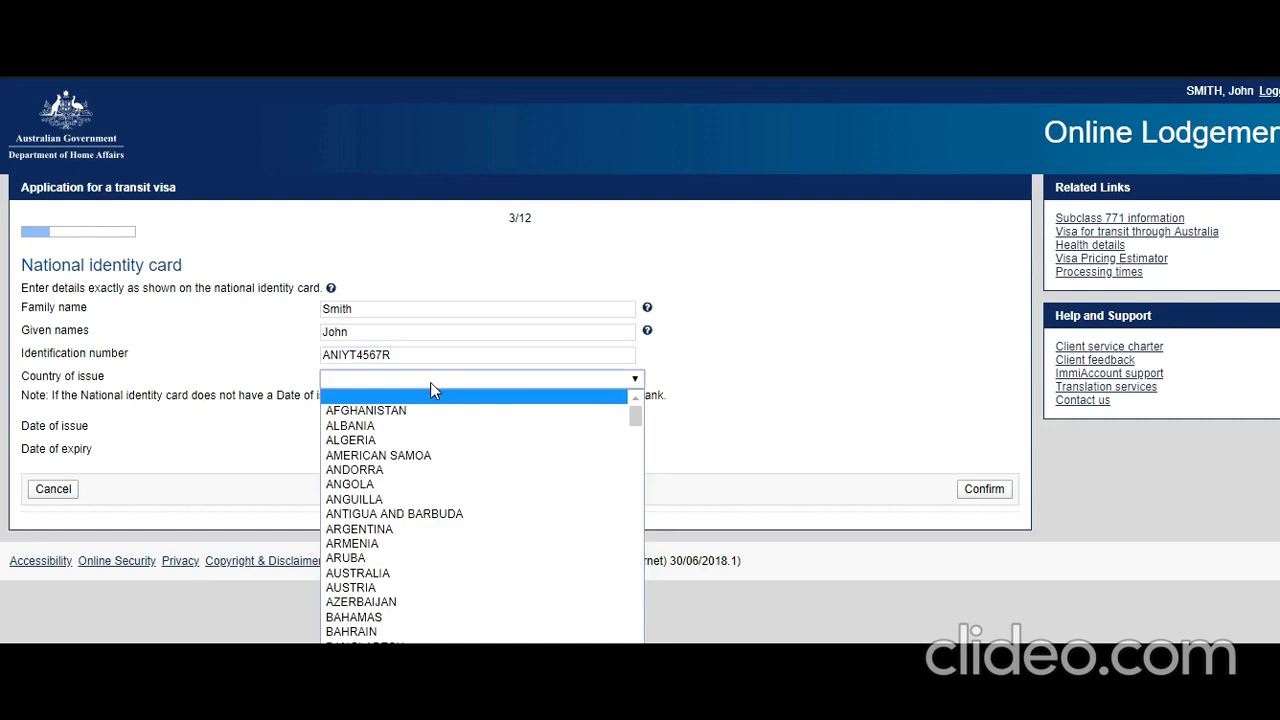
{"action": "type", "text": "in"}
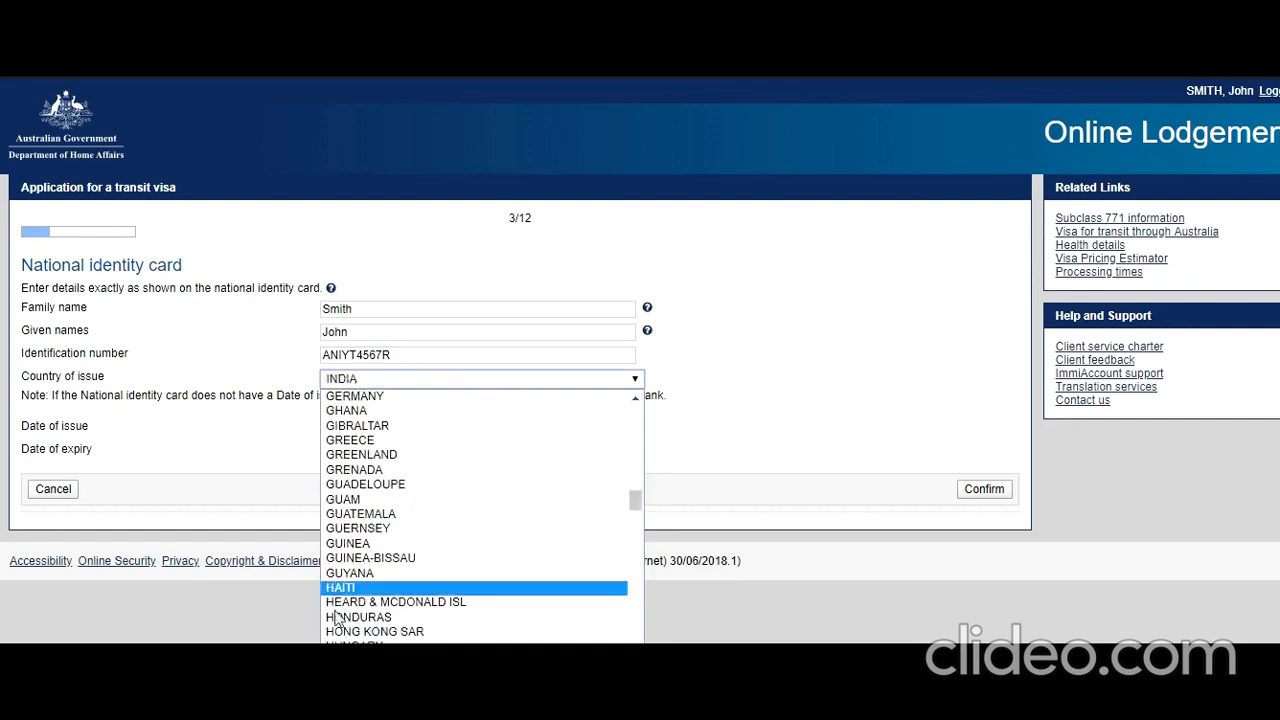
{"action": "key", "text": "Return"}
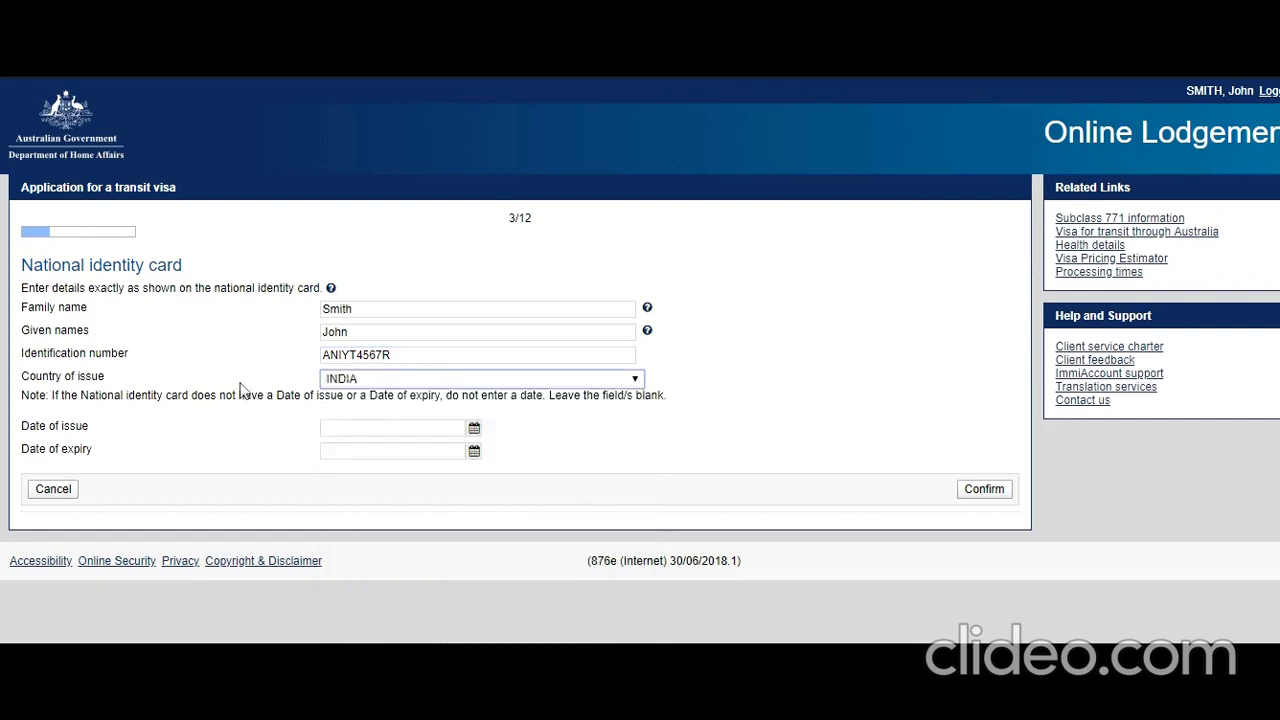
{"action": "left_click", "coordinate": [229, 440]}
{"action": "left_click", "coordinate": [475, 429]}
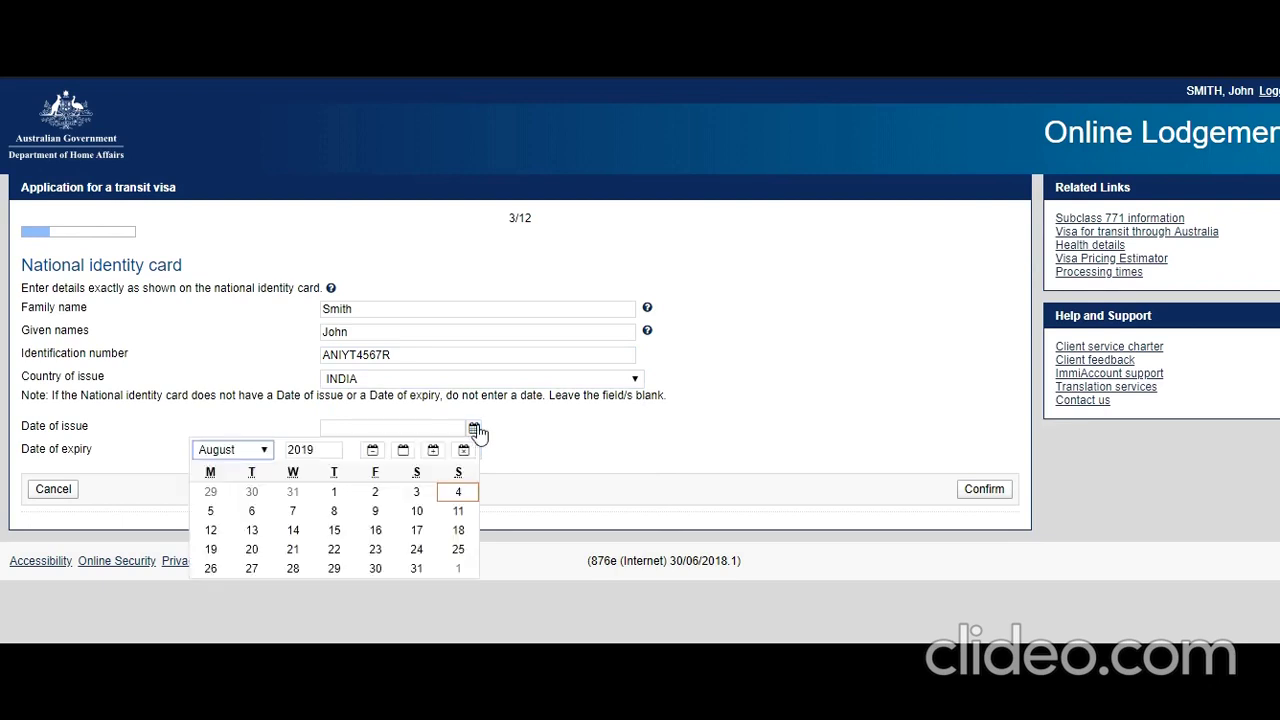
{"action": "left_click", "coordinate": [312, 450]}
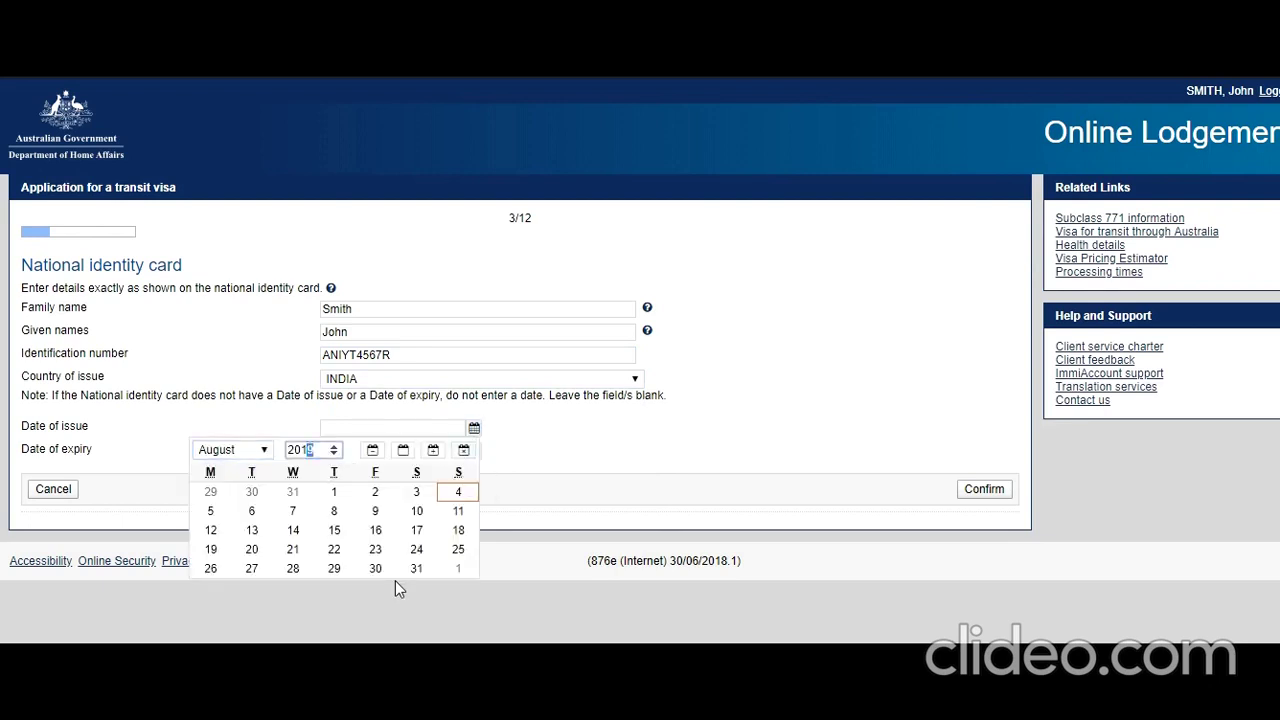
{"action": "type", "text": "5"}
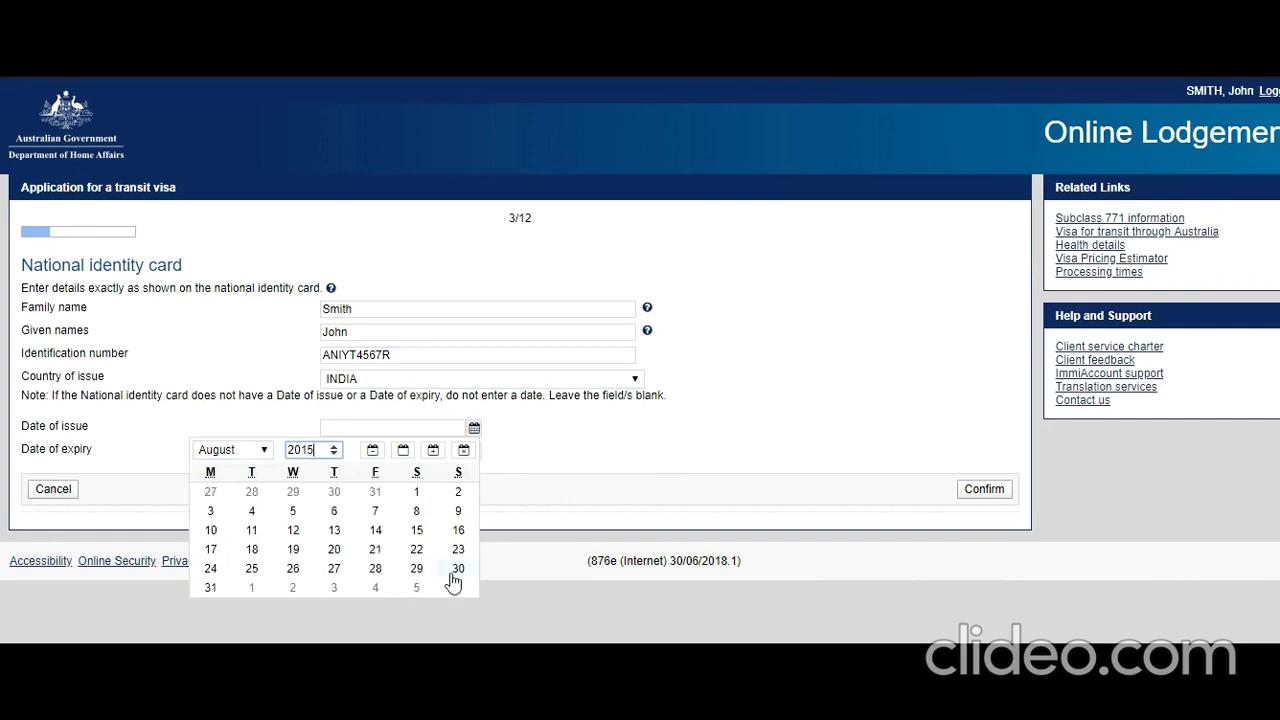
{"action": "left_click", "coordinate": [457, 569]}
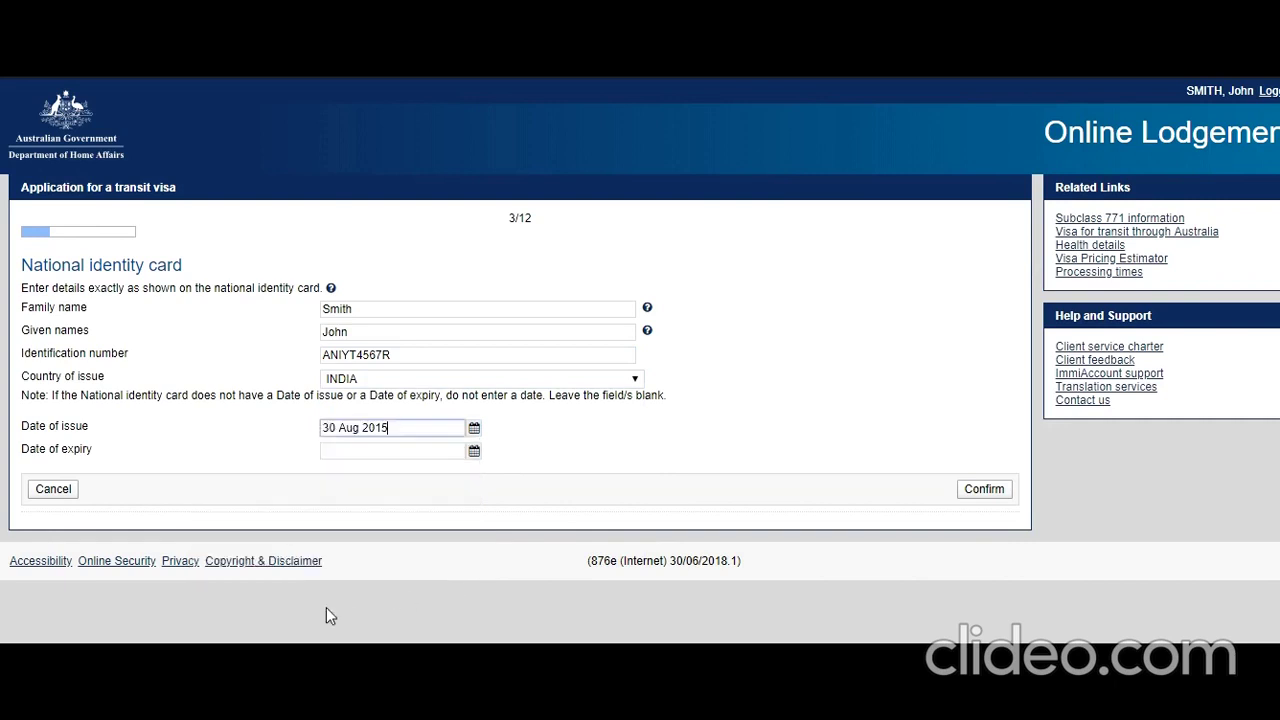
{"action": "left_click", "coordinate": [983, 489]}
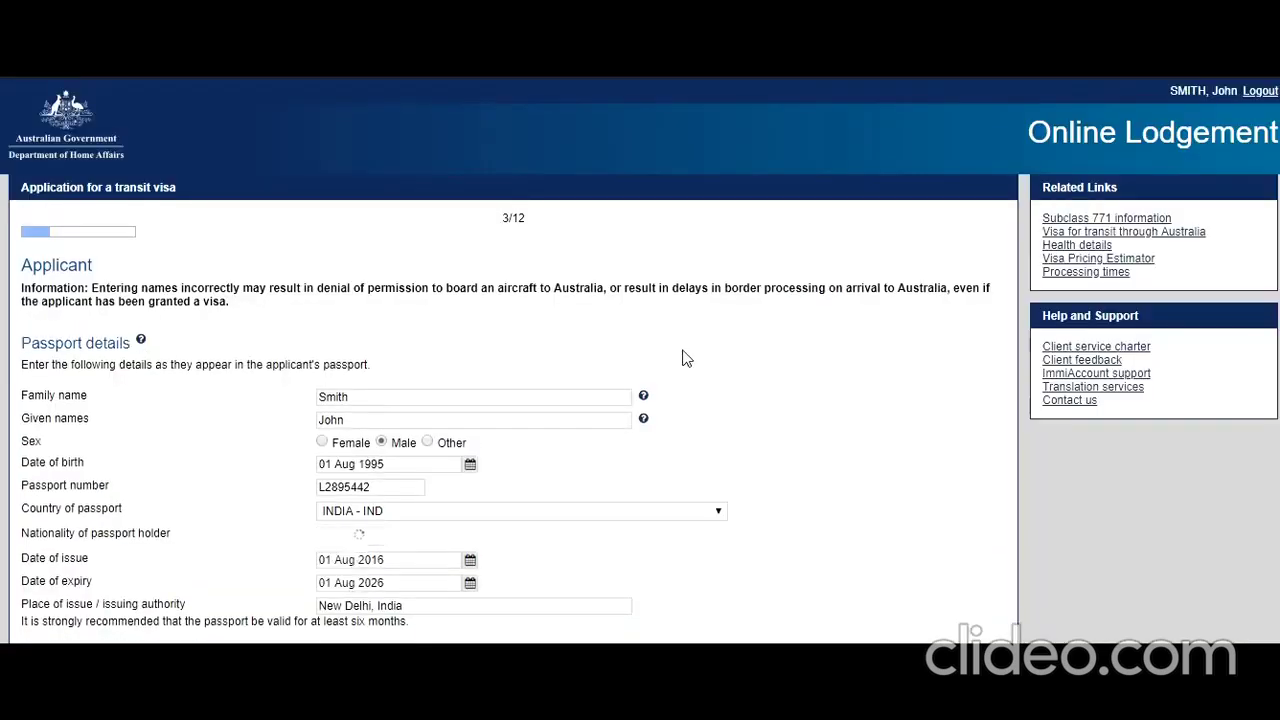
- Enter birthplace New Delhi, Delhi, country INDIA, and relationship status Never Married
{"action": "scroll", "coordinate": [680, 352], "scroll_direction": "down", "scroll_amount": 4}
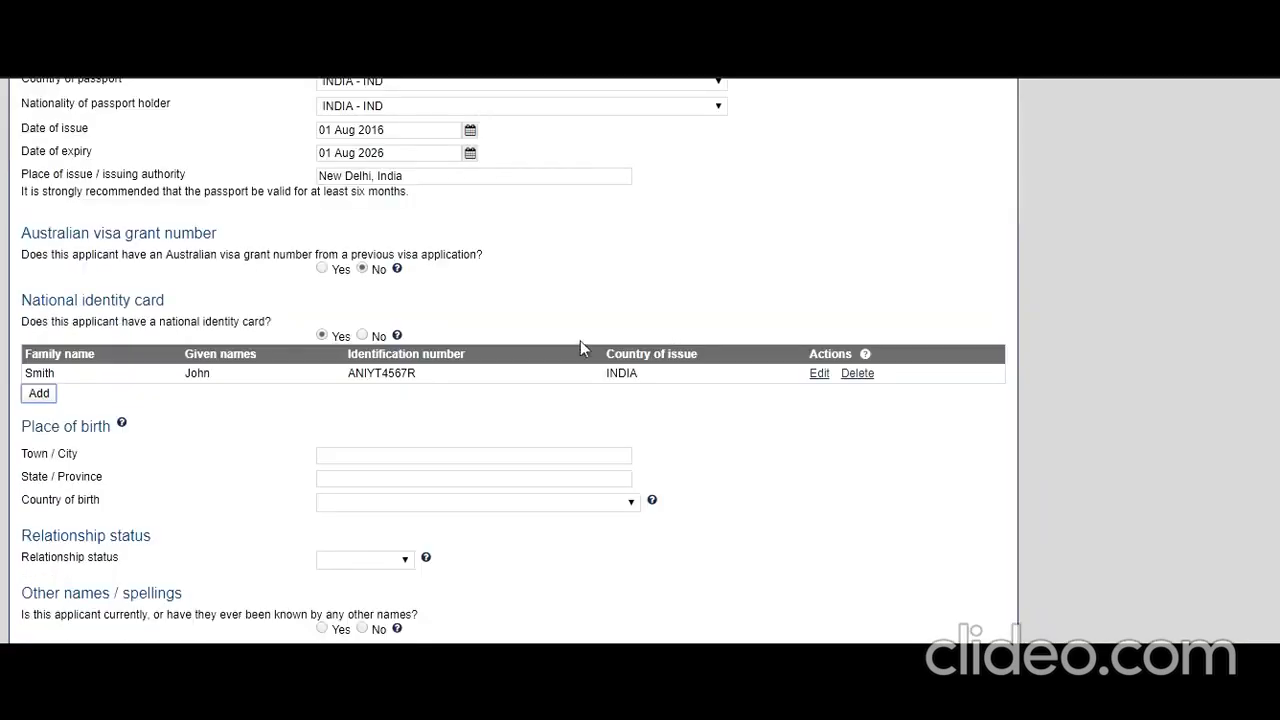
{"action": "scroll", "coordinate": [580, 345], "scroll_direction": "down", "scroll_amount": 3}
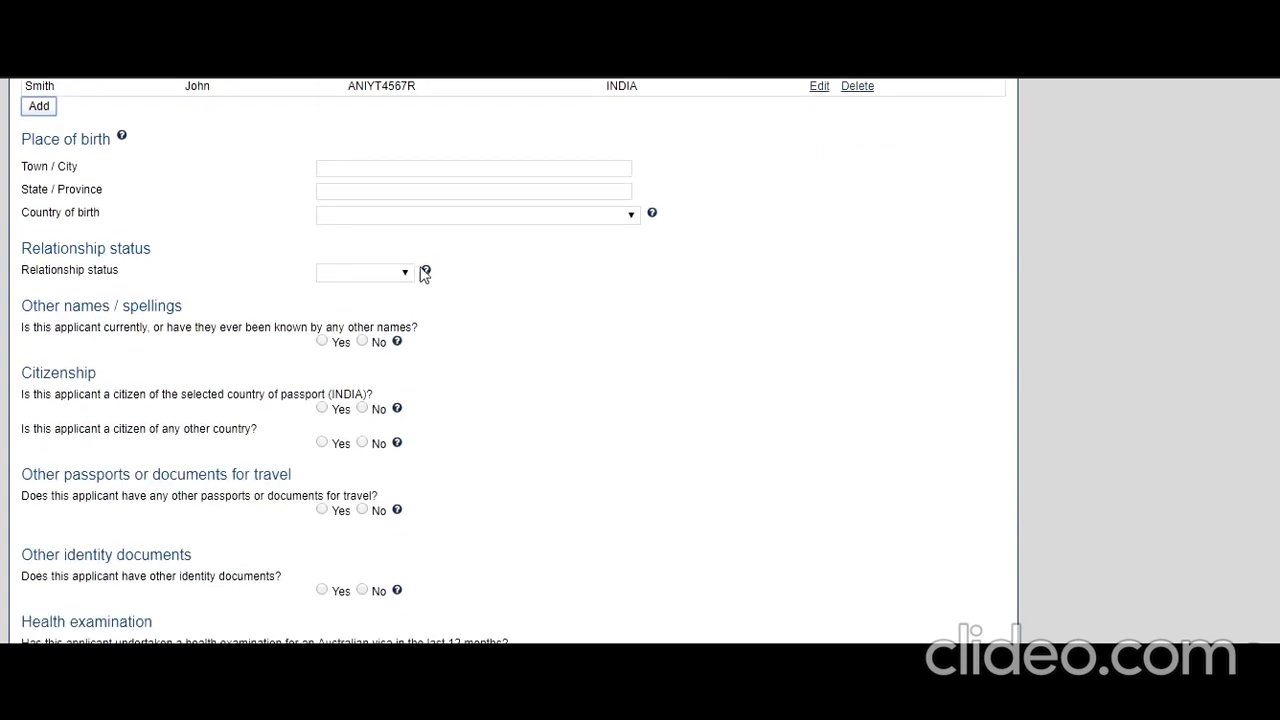
{"action": "scroll", "coordinate": [424, 274], "scroll_direction": "up", "scroll_amount": 1}
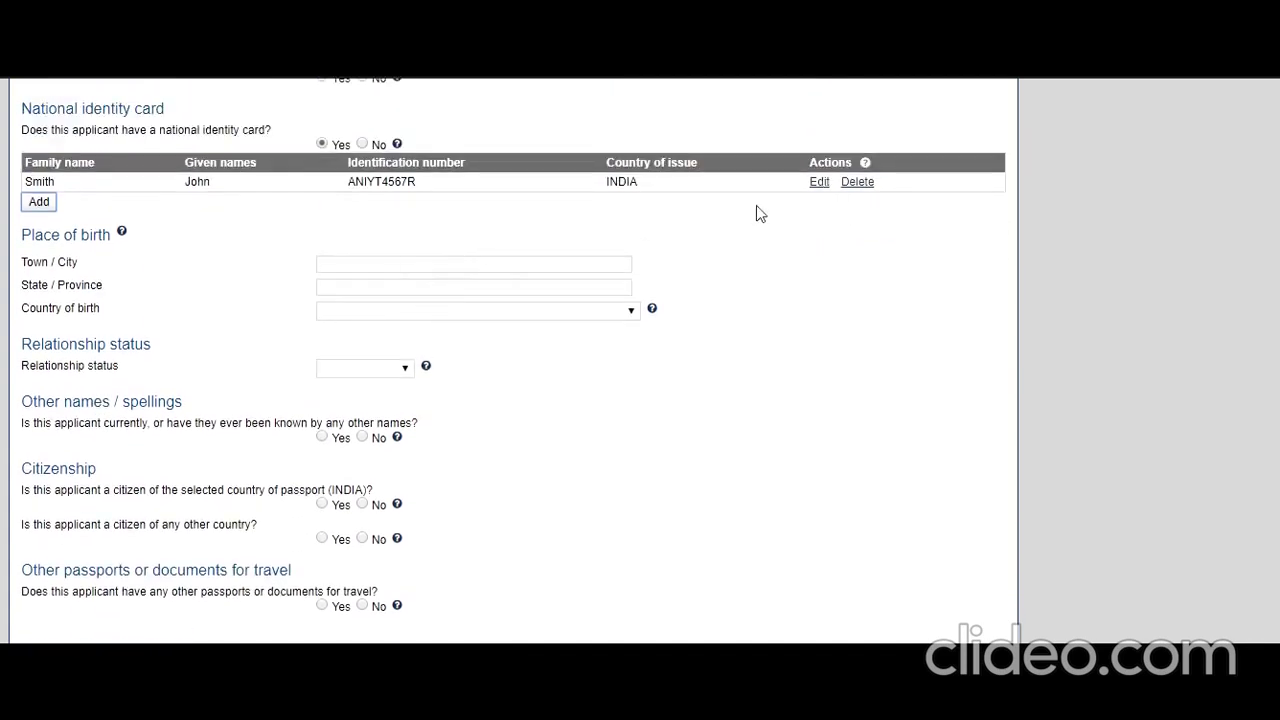
{"action": "left_click", "coordinate": [442, 264]}
{"action": "type", "text": "New Delhi"}
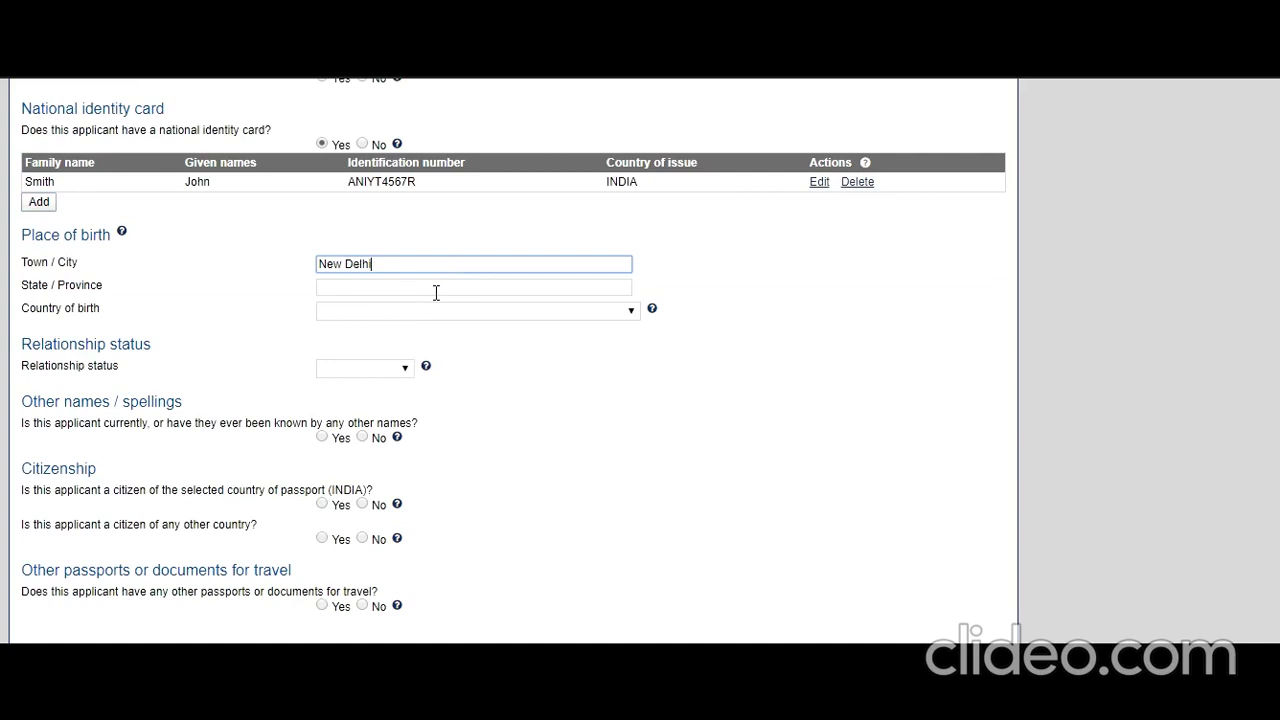
{"action": "left_click", "coordinate": [436, 290]}
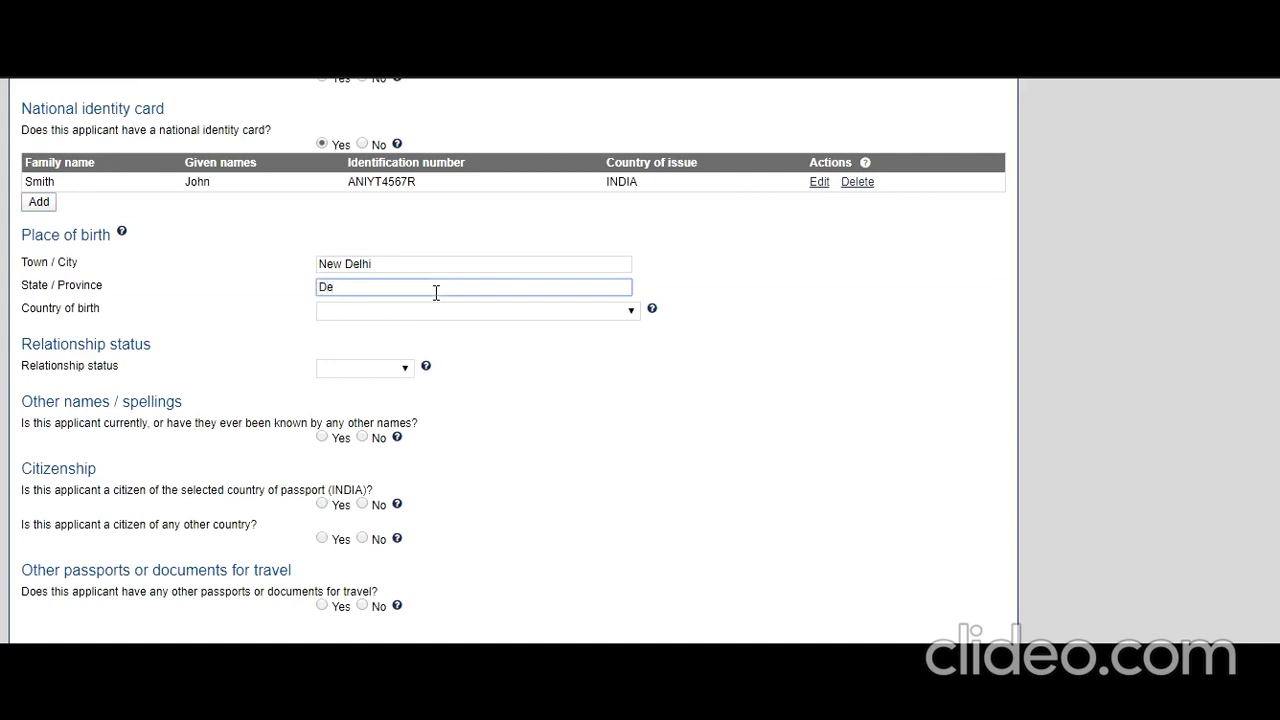
{"action": "left_click", "coordinate": [484, 317]}
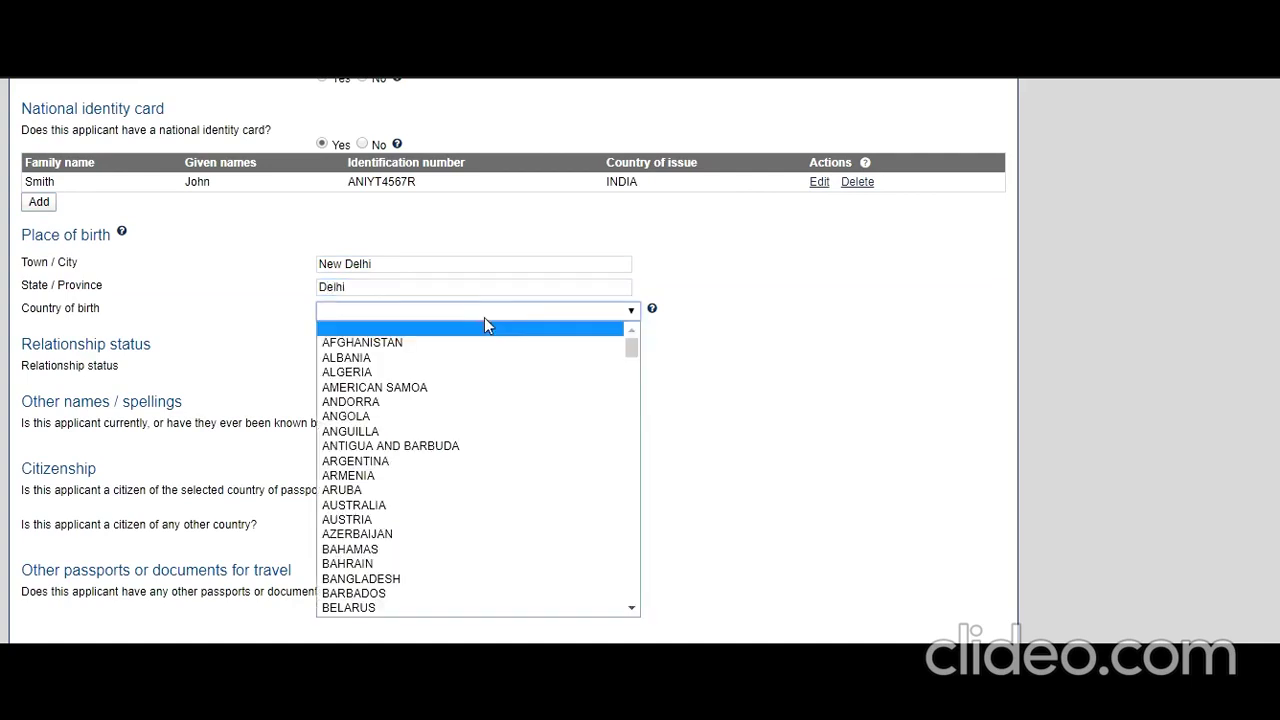
{"action": "type", "text": "in"}
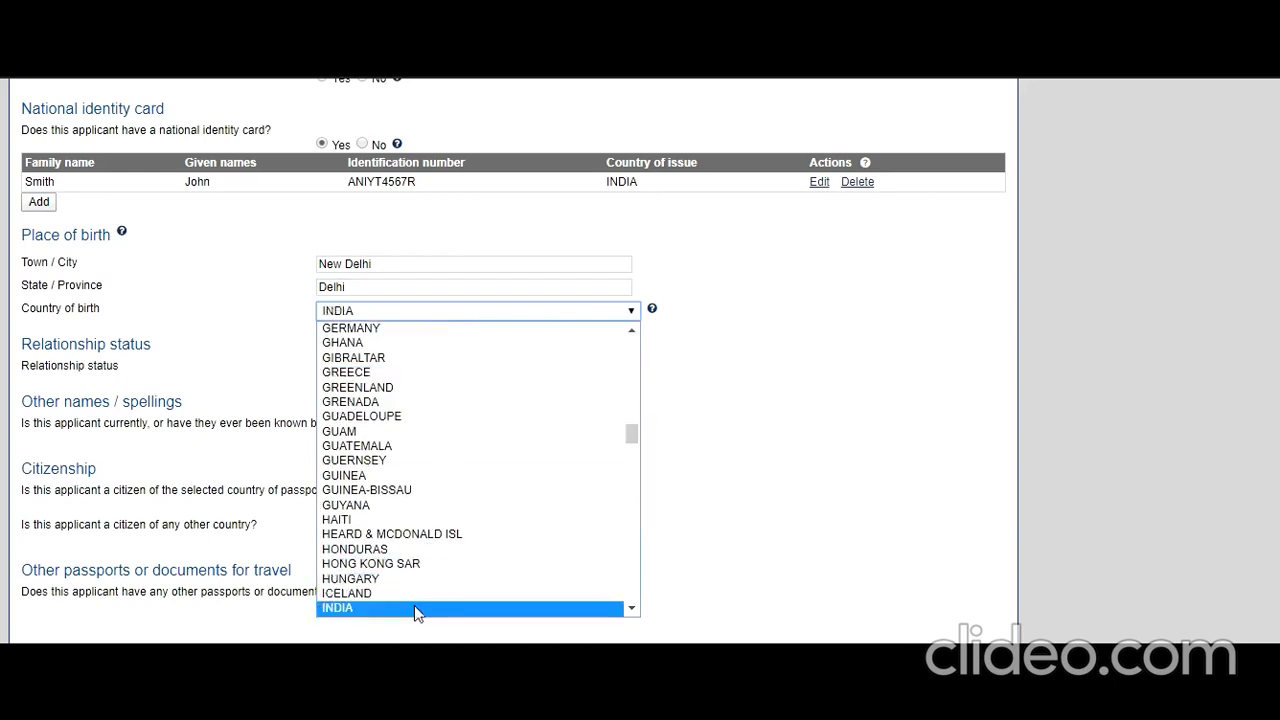
{"action": "left_click", "coordinate": [414, 606]}
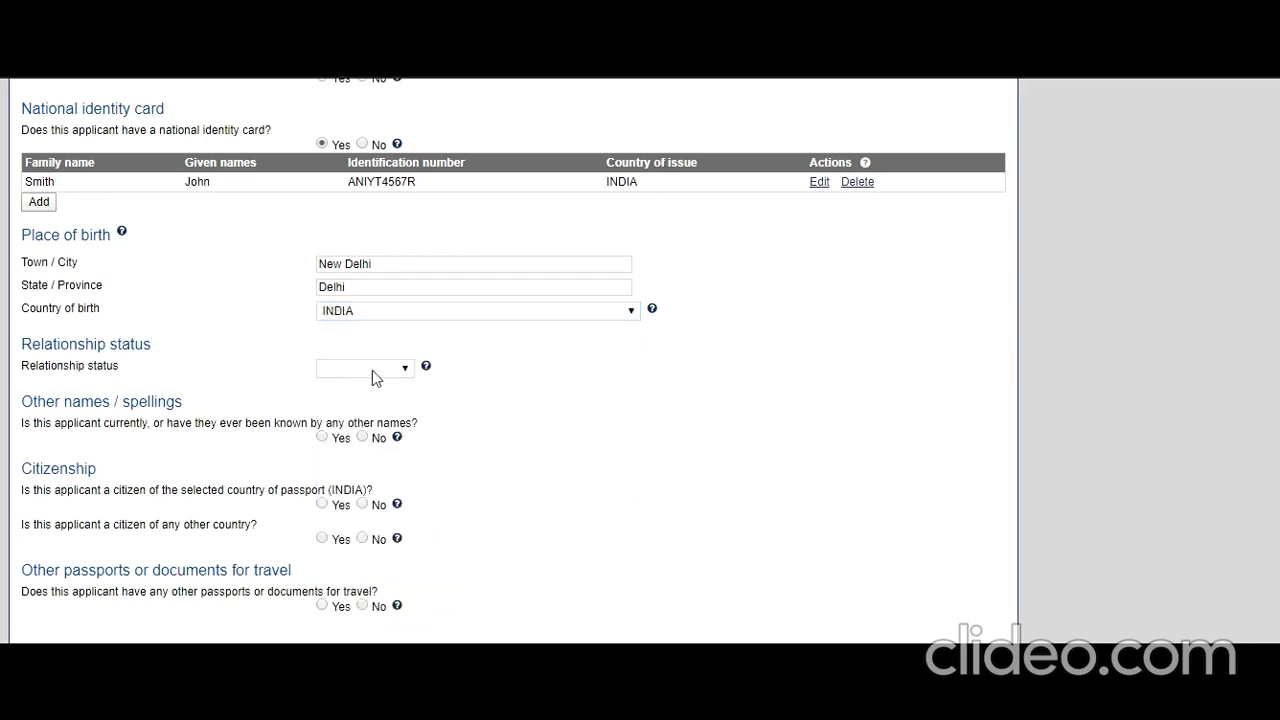
{"action": "left_click", "coordinate": [405, 371]}
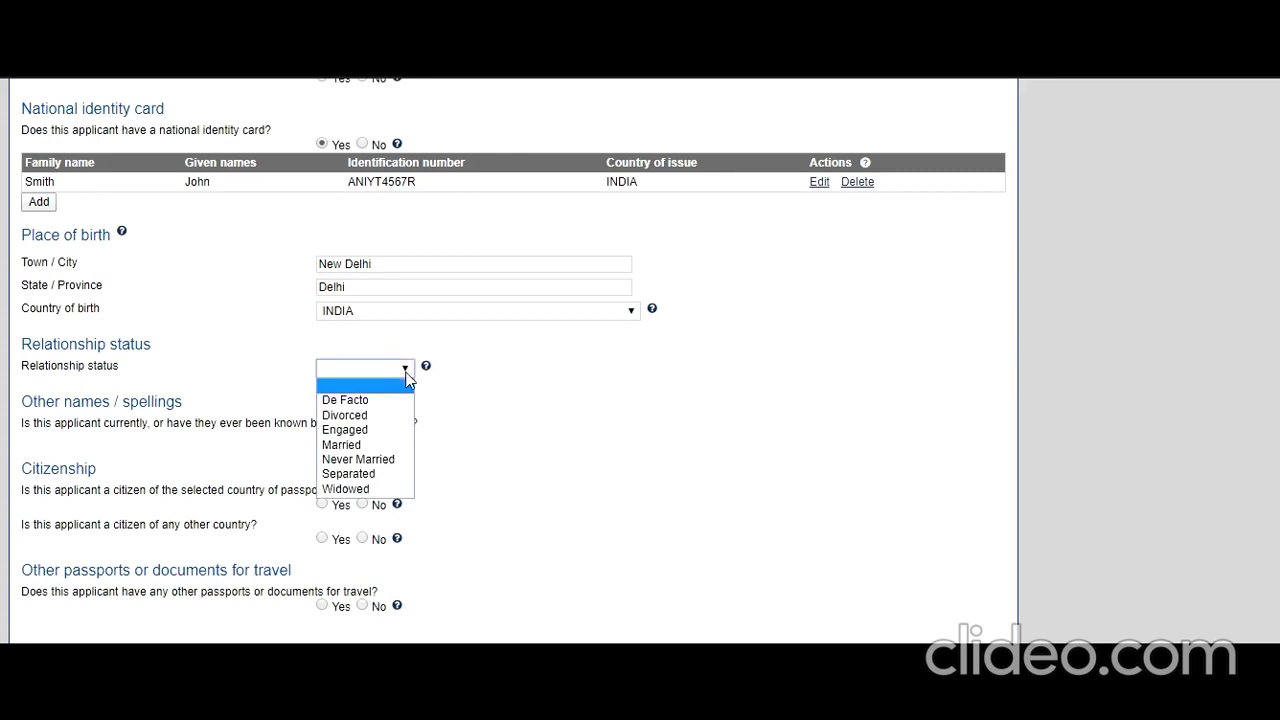
{"action": "left_click", "coordinate": [376, 460]}
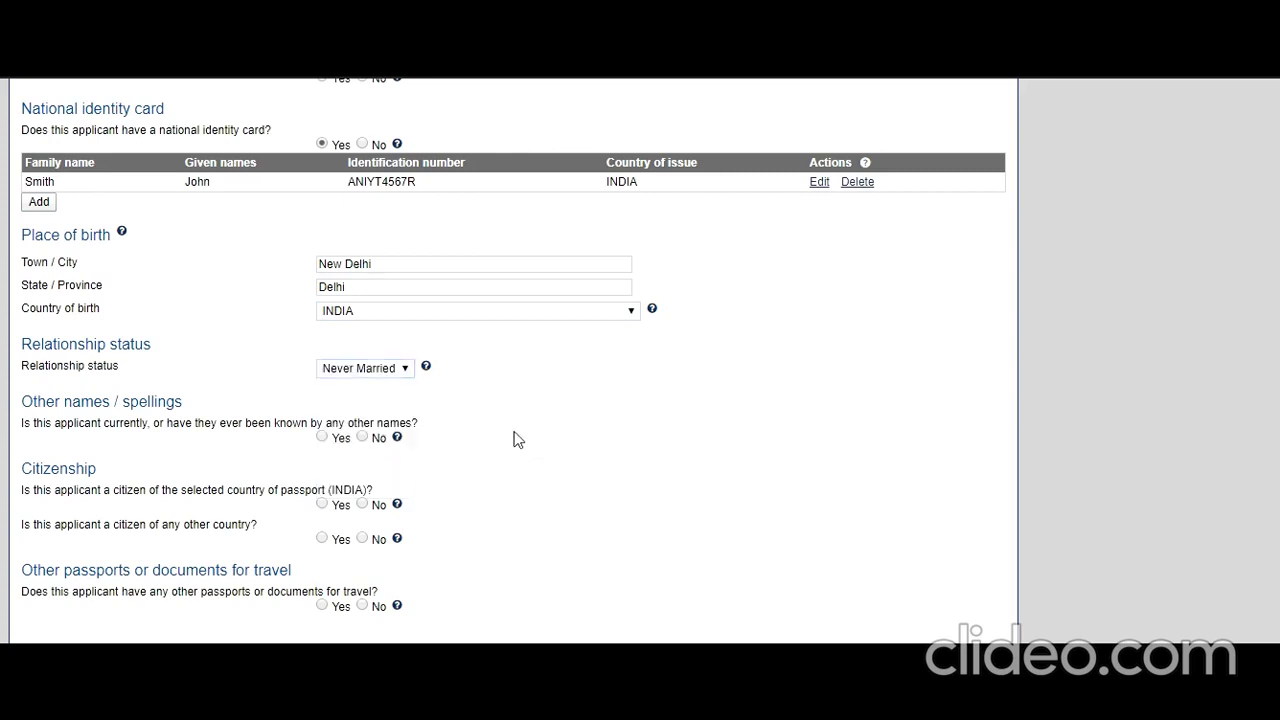
- Answer No to other names, confirm INDIA citizenship, and answer No to other citizenship, documents and health exam
{"action": "scroll", "coordinate": [457, 431], "scroll_direction": "down", "scroll_amount": 1}
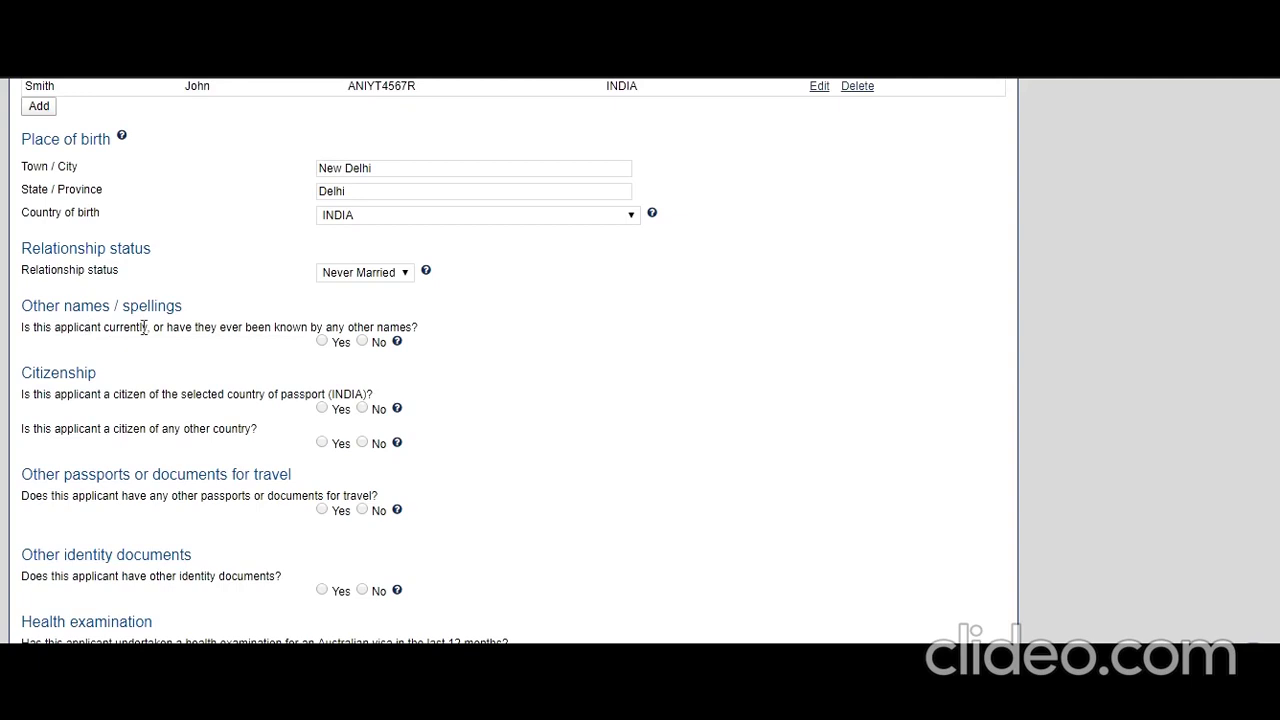
{"action": "left_click", "coordinate": [362, 341]}
{"action": "left_click", "coordinate": [322, 408]}
{"action": "left_click", "coordinate": [362, 442]}
{"action": "scroll", "coordinate": [380, 486], "scroll_direction": "down", "scroll_amount": 1}
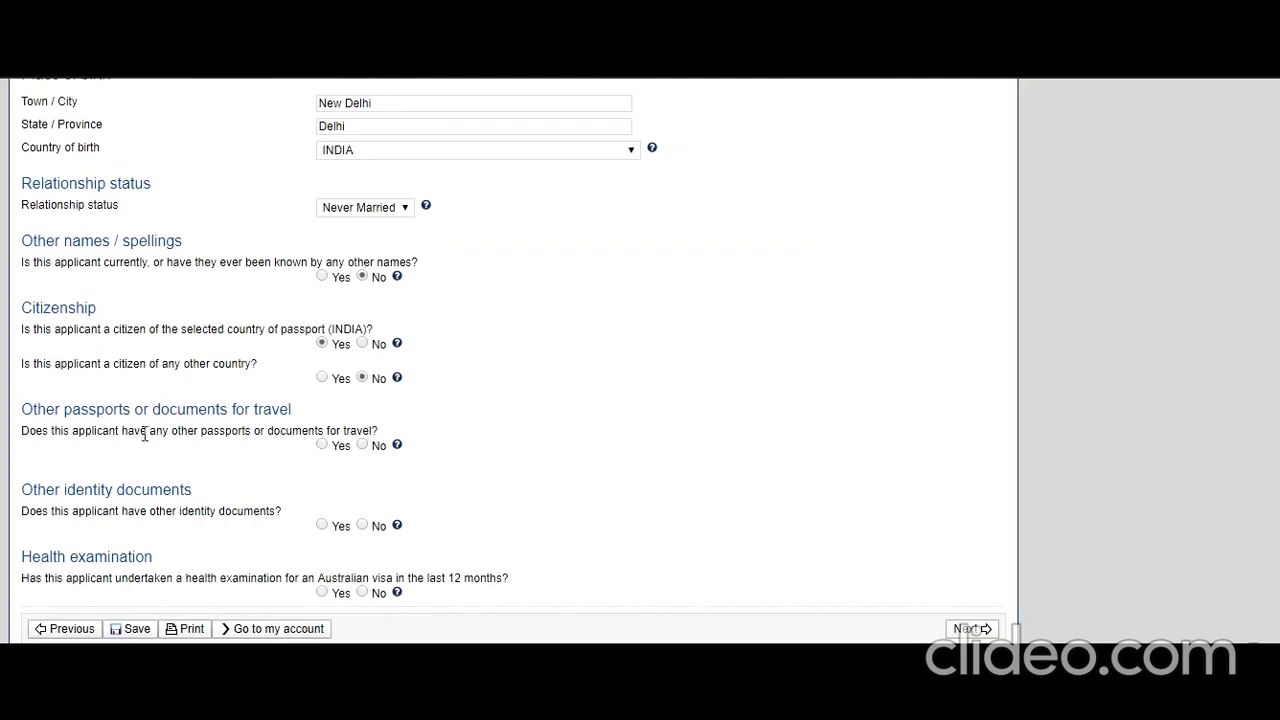
{"action": "left_click", "coordinate": [362, 444]}
{"action": "left_click", "coordinate": [362, 525]}
{"action": "left_click", "coordinate": [362, 592]}
- Advance to Critical data confirmation (4/12) and answer Yes that the information is correct
{"action": "left_click", "coordinate": [968, 628]}
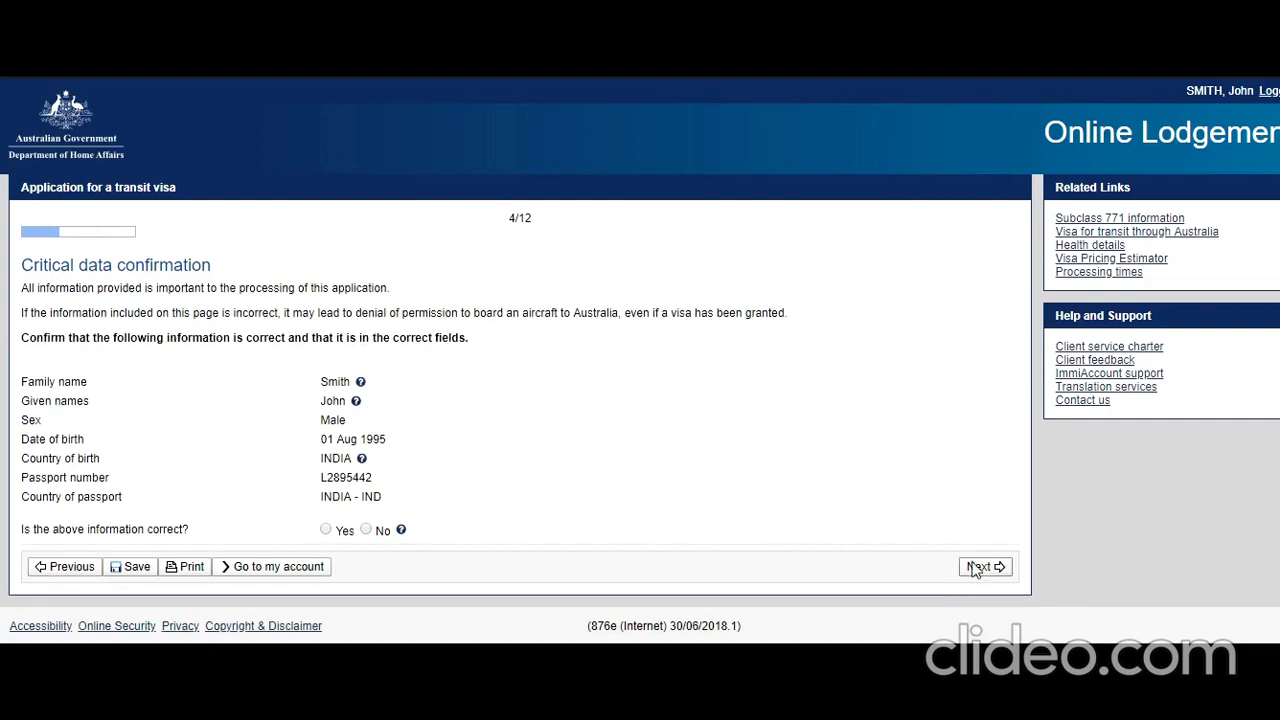
{"action": "left_click", "coordinate": [326, 530]}
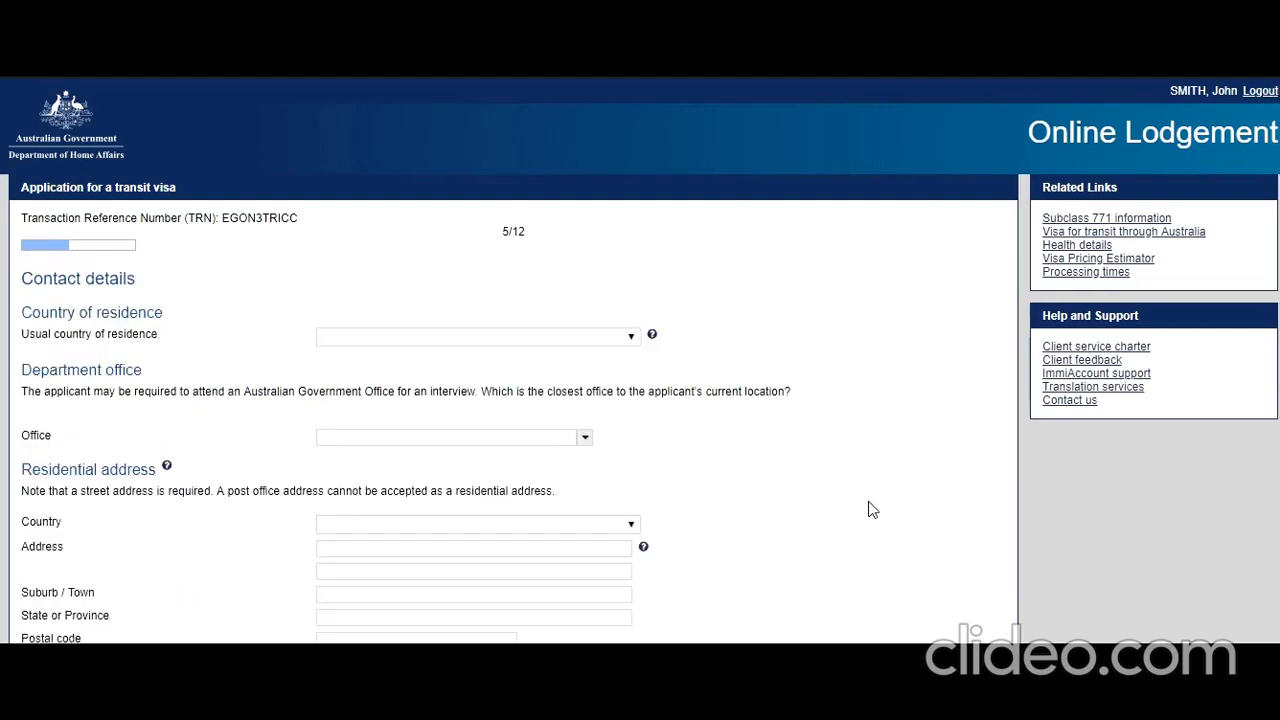
- Set usual country of residence to INDIA and nearest office to India, New Delhi
{"action": "left_click", "coordinate": [619, 340]}
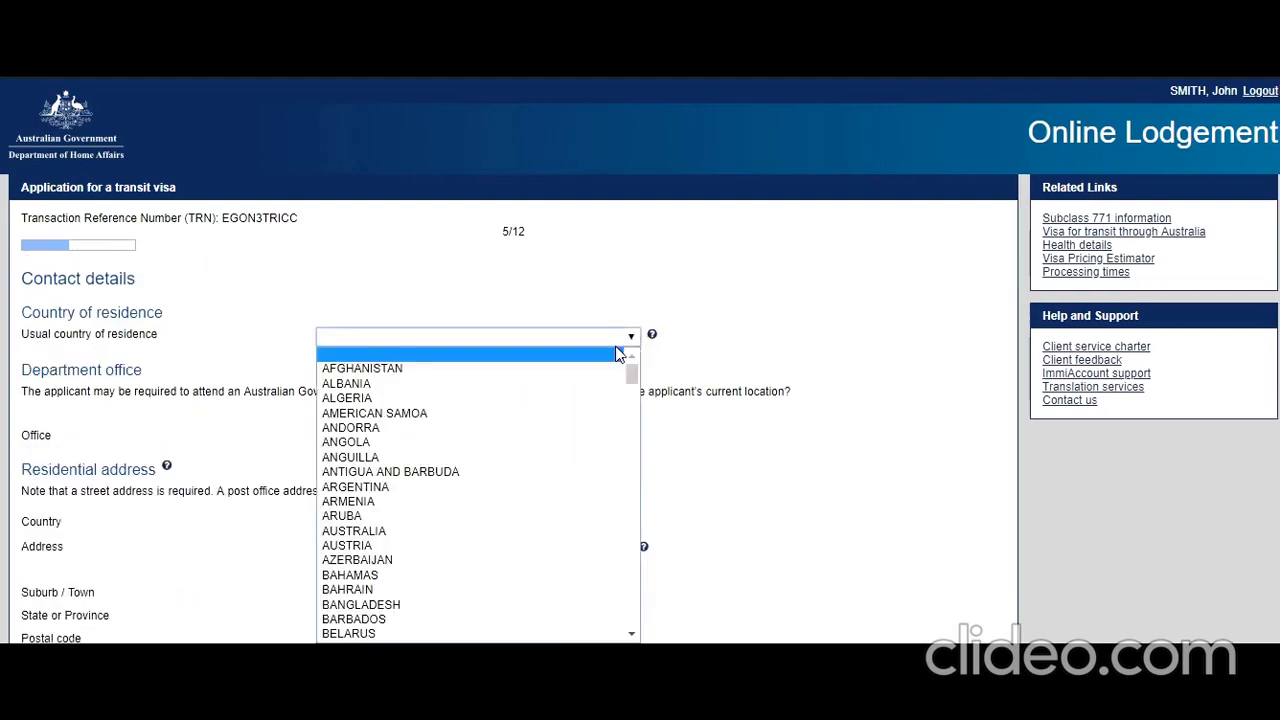
{"action": "type", "text": "india"}
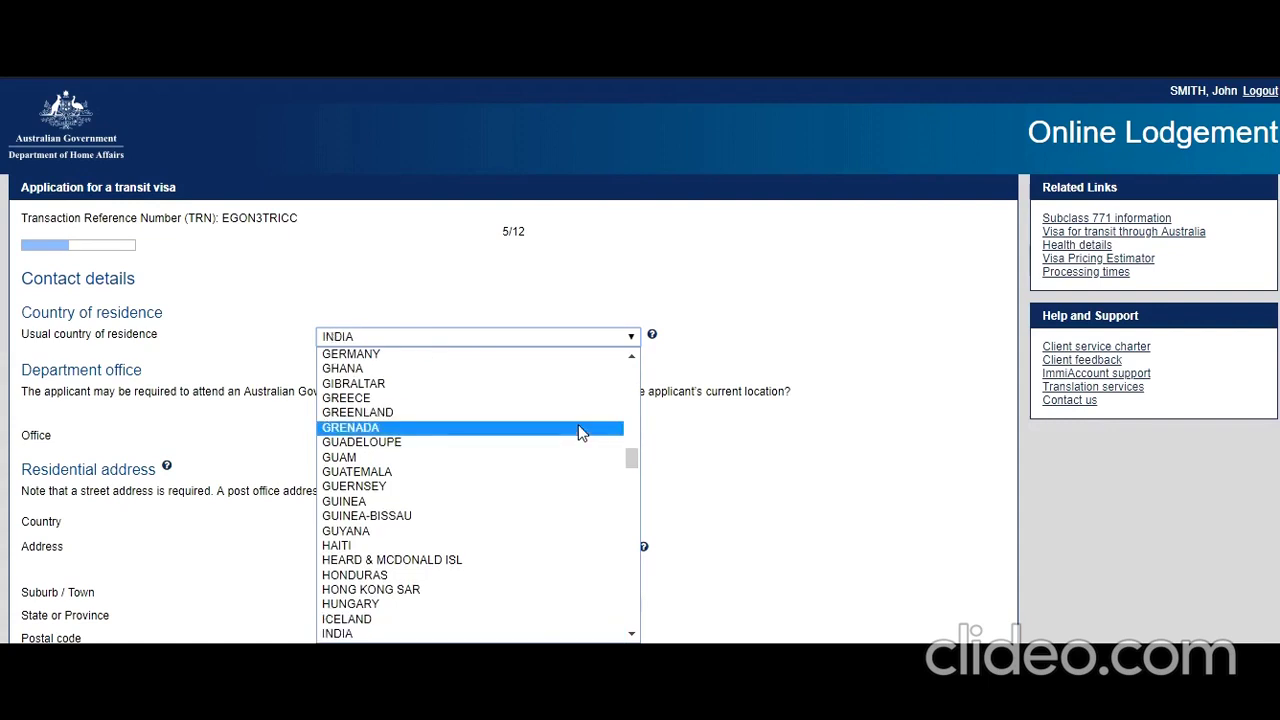
{"action": "left_click", "coordinate": [482, 636]}
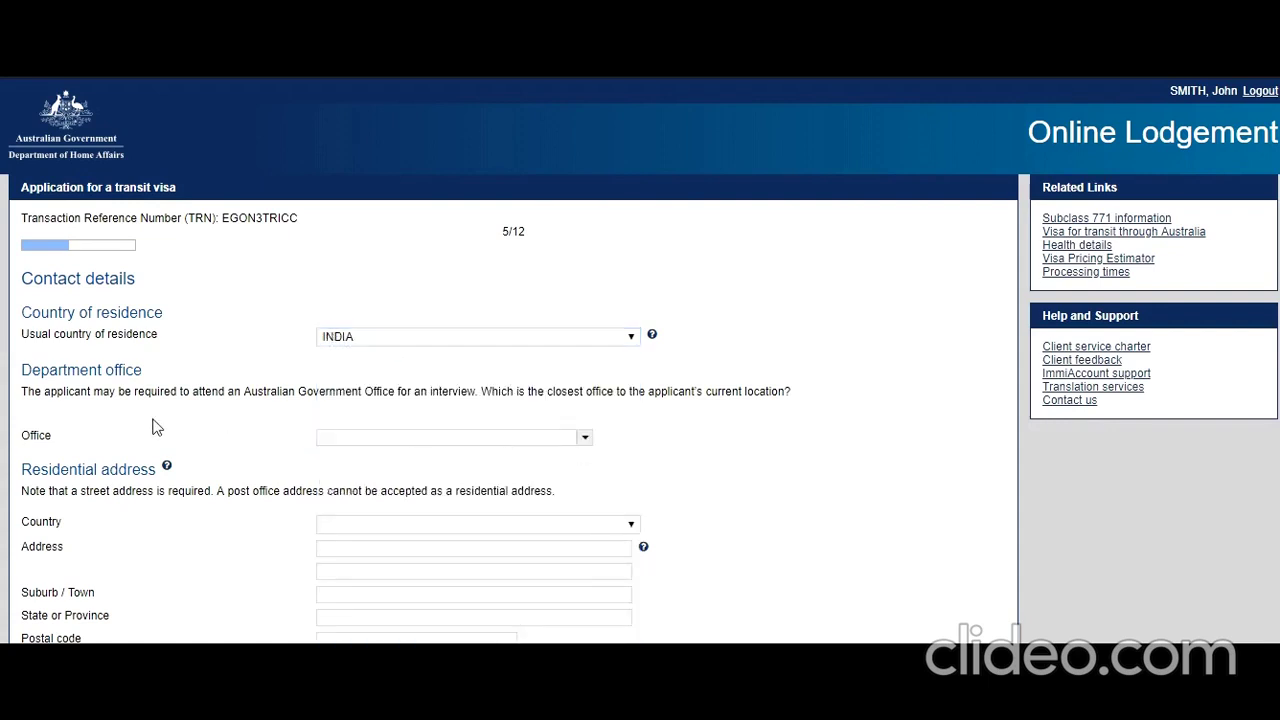
{"action": "left_click", "coordinate": [543, 438]}
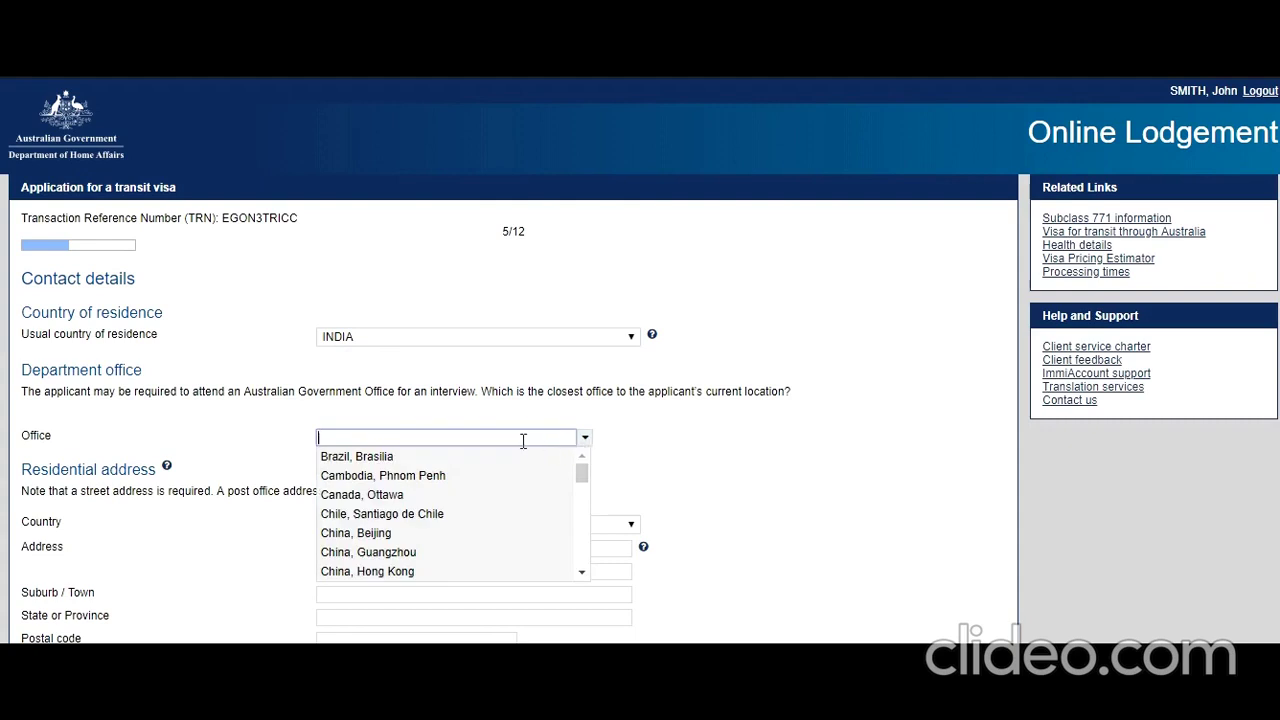
{"action": "left_click_drag", "start_coordinate": [586, 477], "coordinate": [587, 499]}
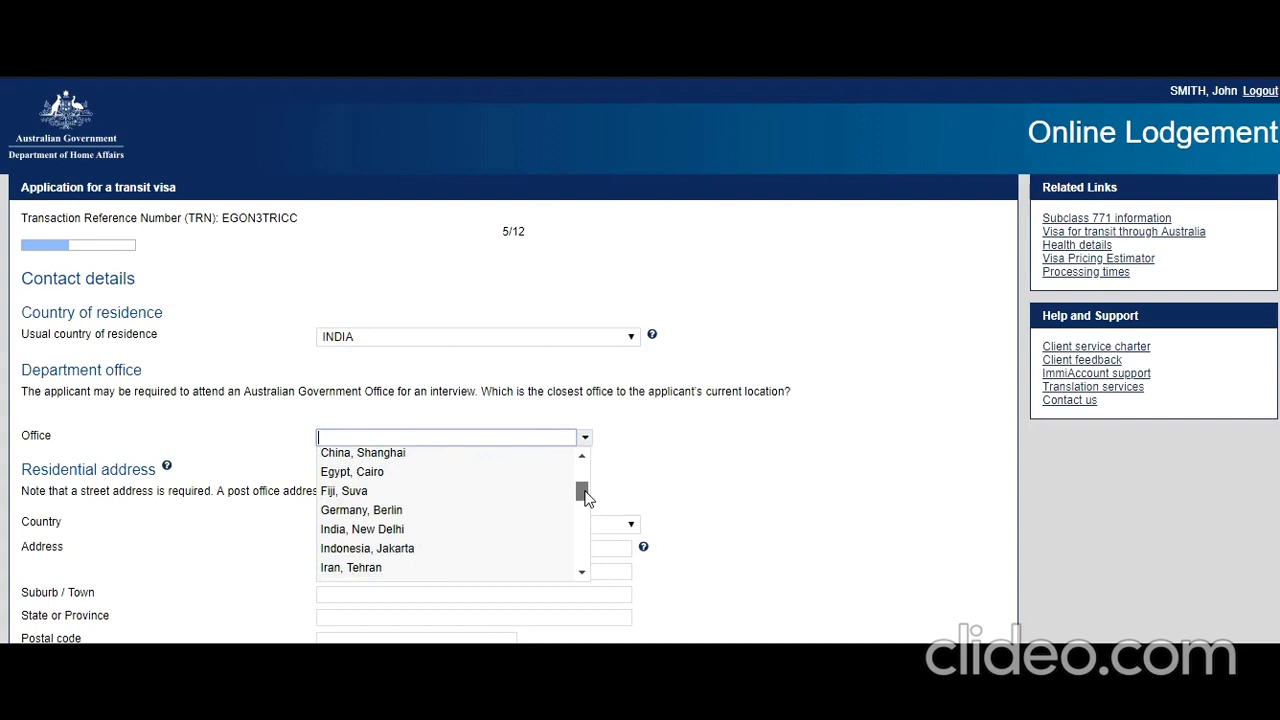
{"action": "left_click", "coordinate": [400, 529]}
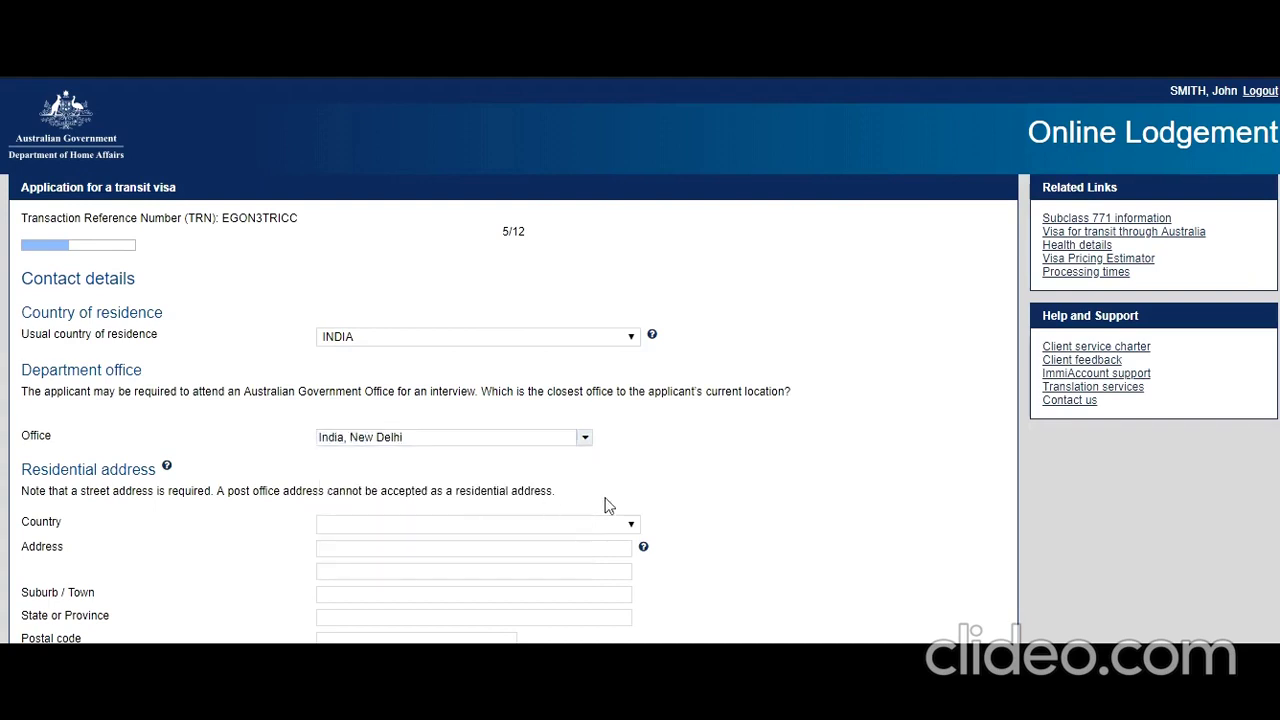
- Set the residential address country to India, state DELHI, and enter the street address
{"action": "scroll", "coordinate": [571, 486], "scroll_direction": "down", "scroll_amount": 3}
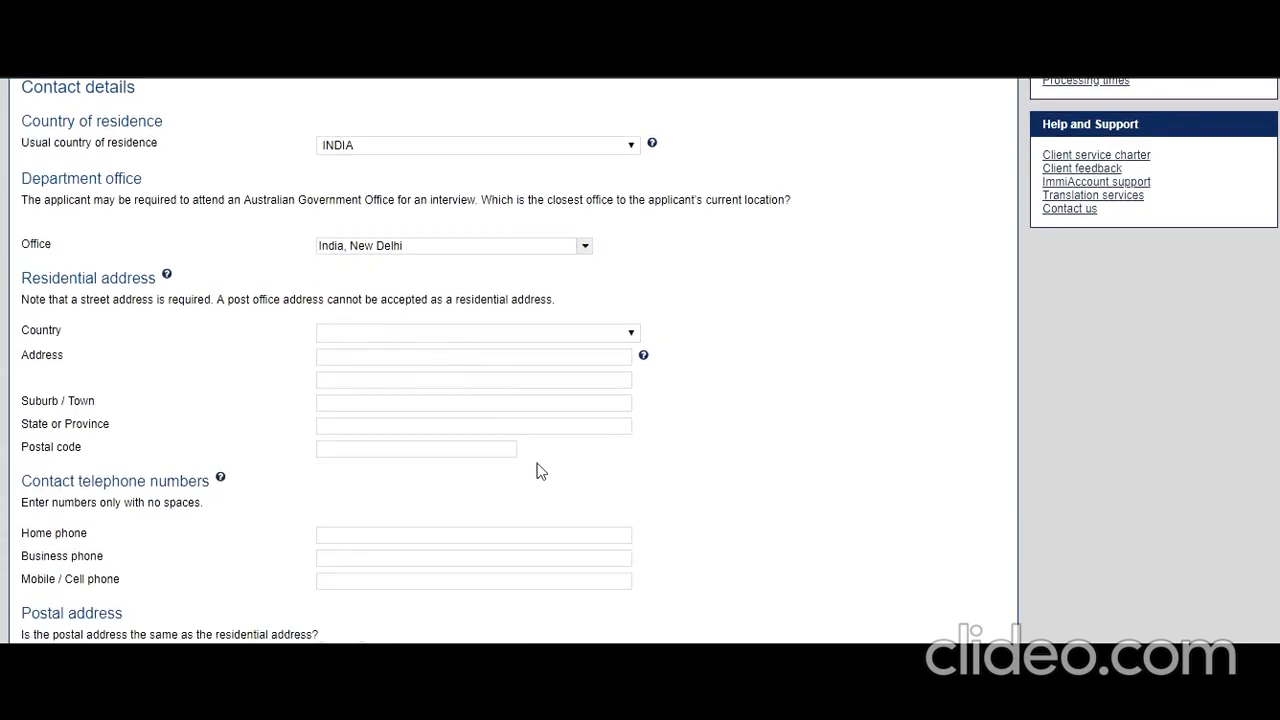
{"action": "left_click", "coordinate": [513, 339]}
{"action": "key", "text": "i"}
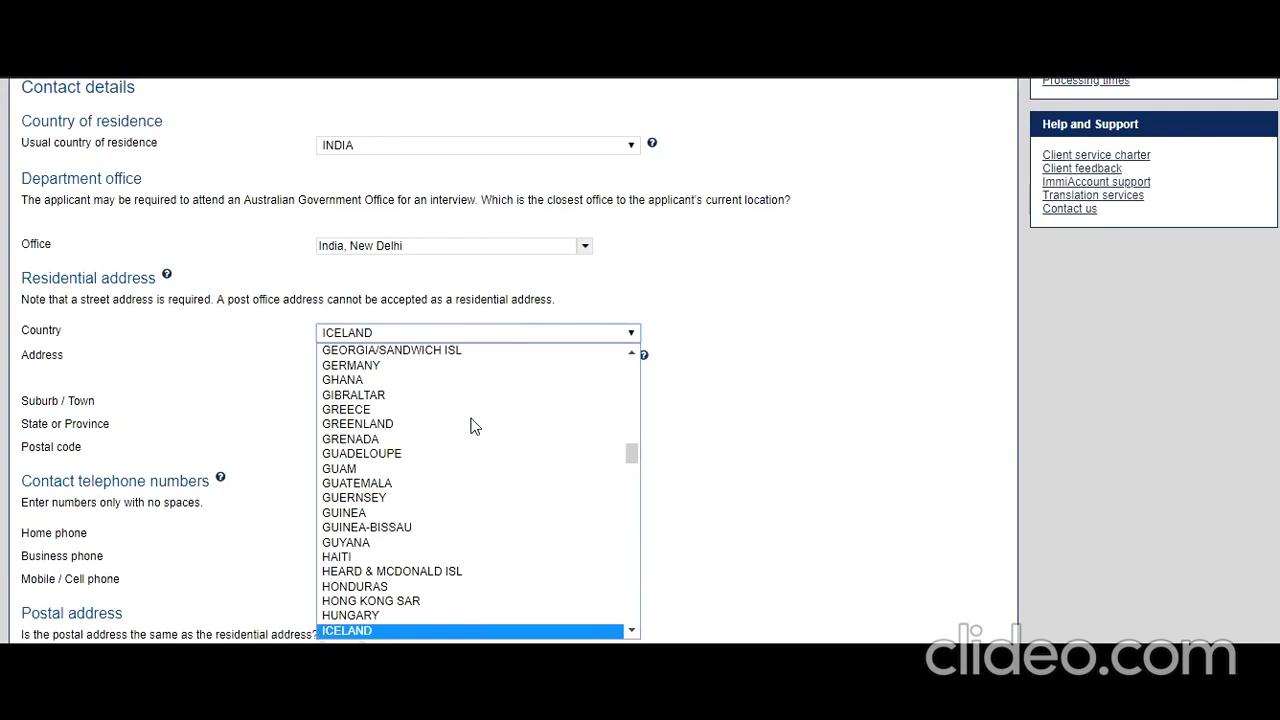
{"action": "scroll", "coordinate": [500, 449], "scroll_direction": "down", "scroll_amount": 4}
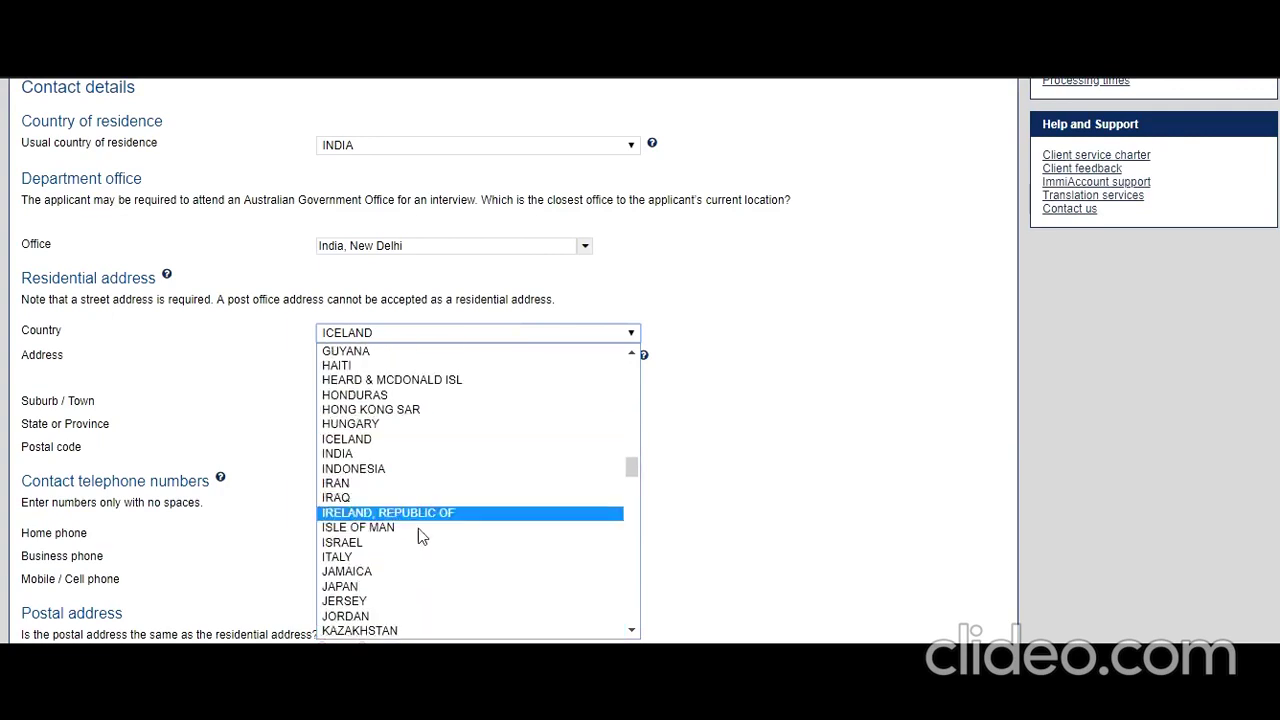
{"action": "left_click", "coordinate": [405, 455]}
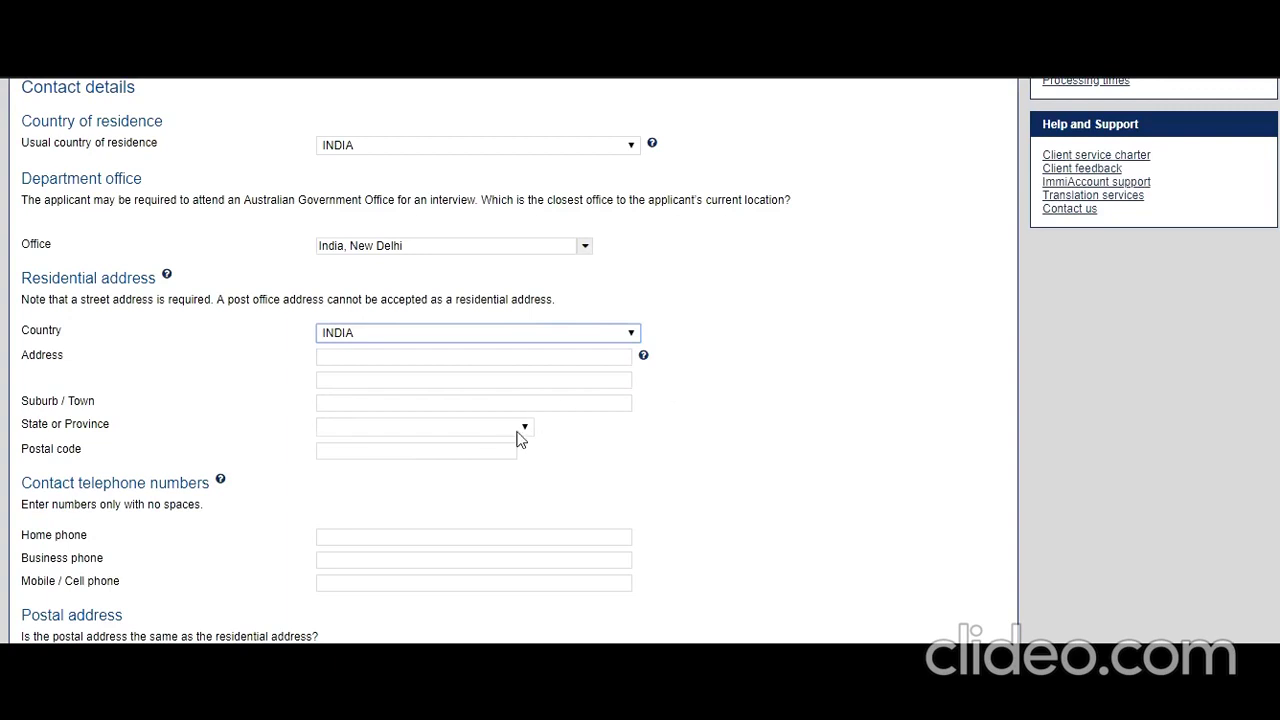
{"action": "left_click", "coordinate": [520, 432]}
{"action": "left_click", "coordinate": [475, 275]}
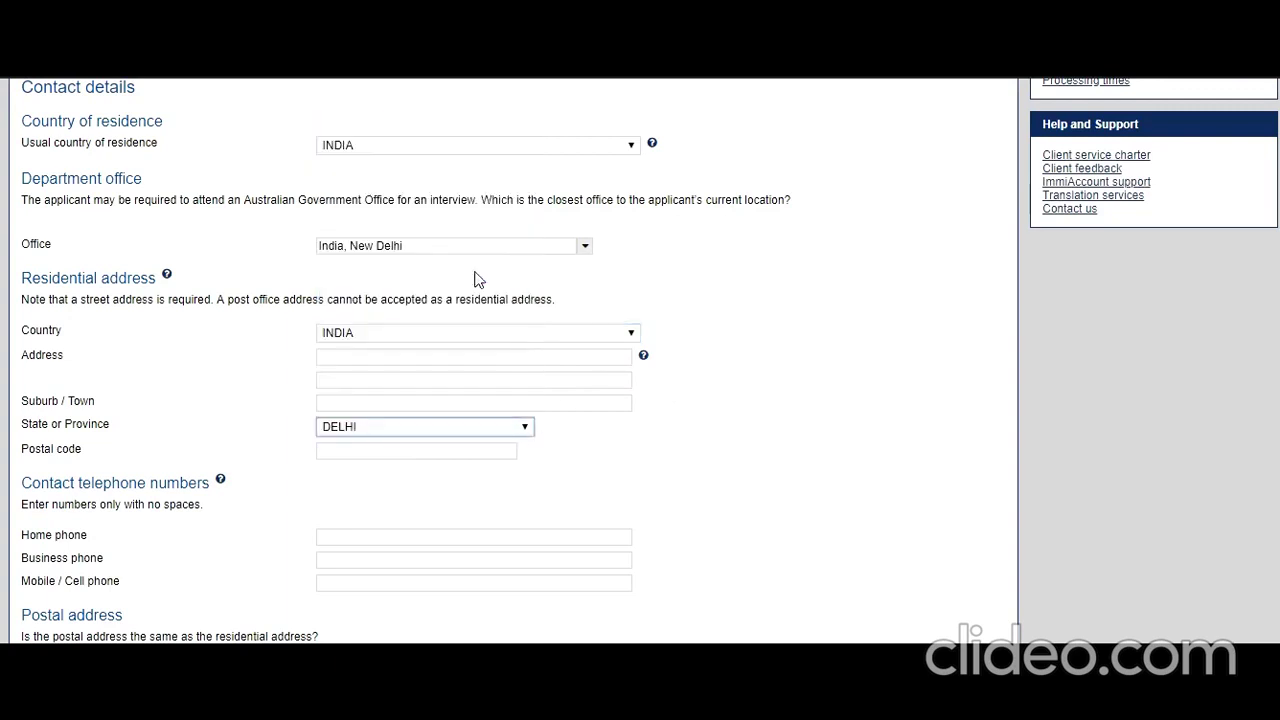
{"action": "left_click", "coordinate": [658, 481]}
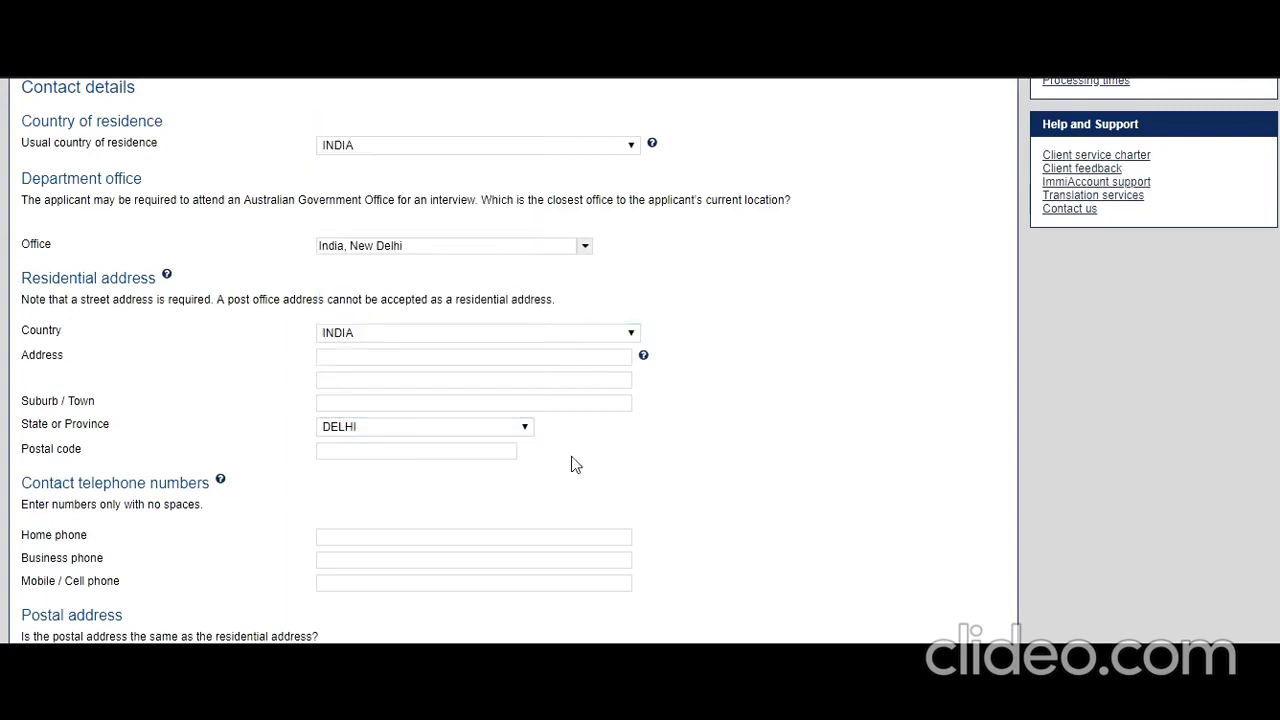
{"action": "left_click", "coordinate": [403, 357]}
{"action": "type", "text": "1,"}
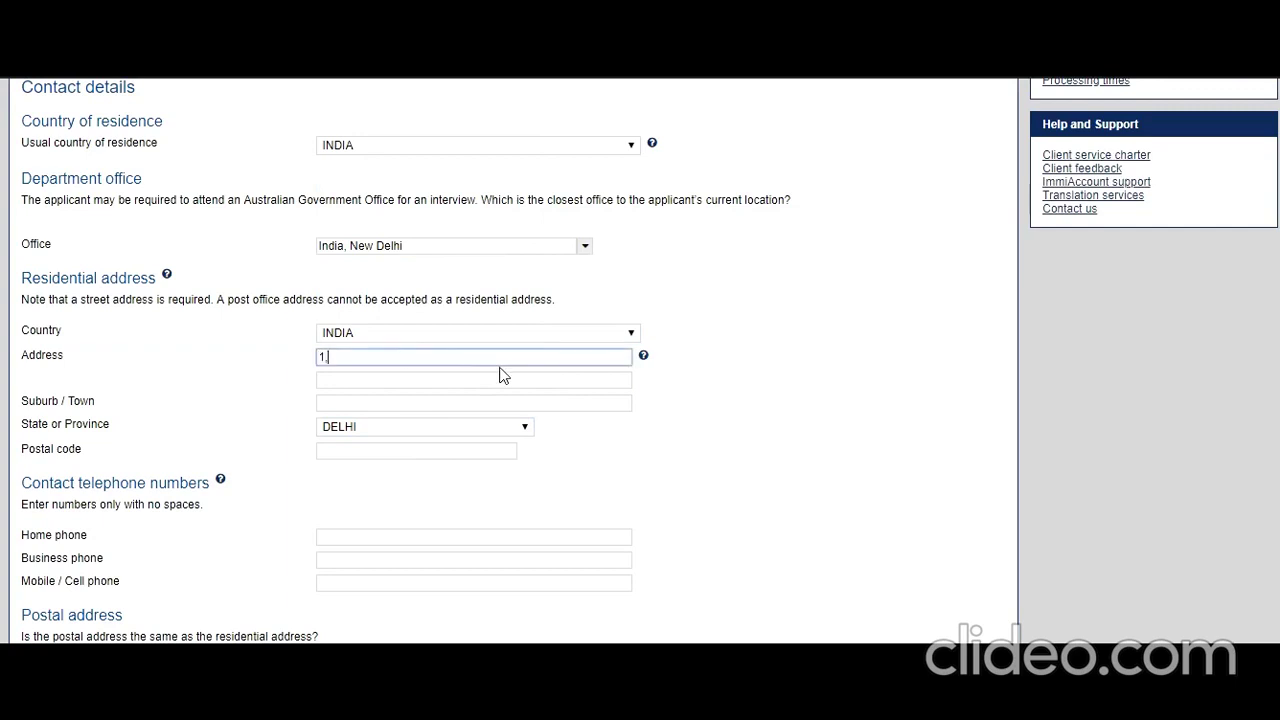
{"action": "type", "text": " New Delhi Ste"}
{"action": "key", "text": "Return"}
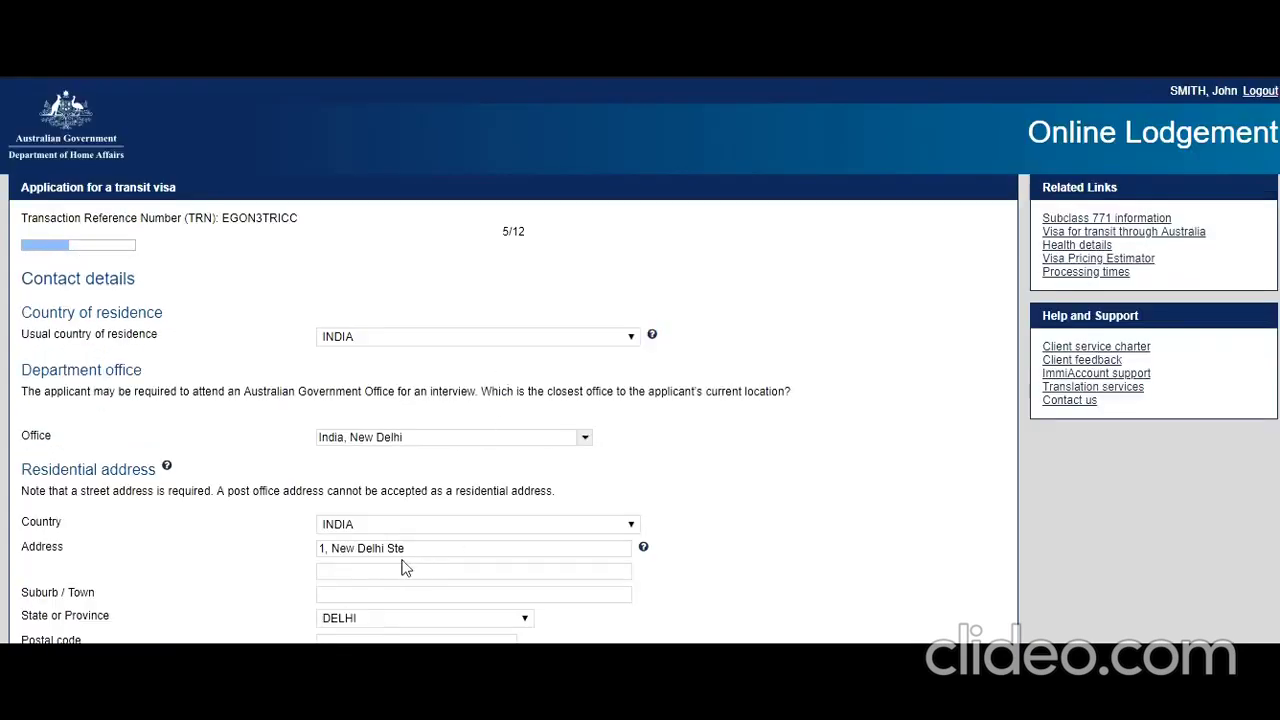
{"action": "left_click", "coordinate": [423, 549]}
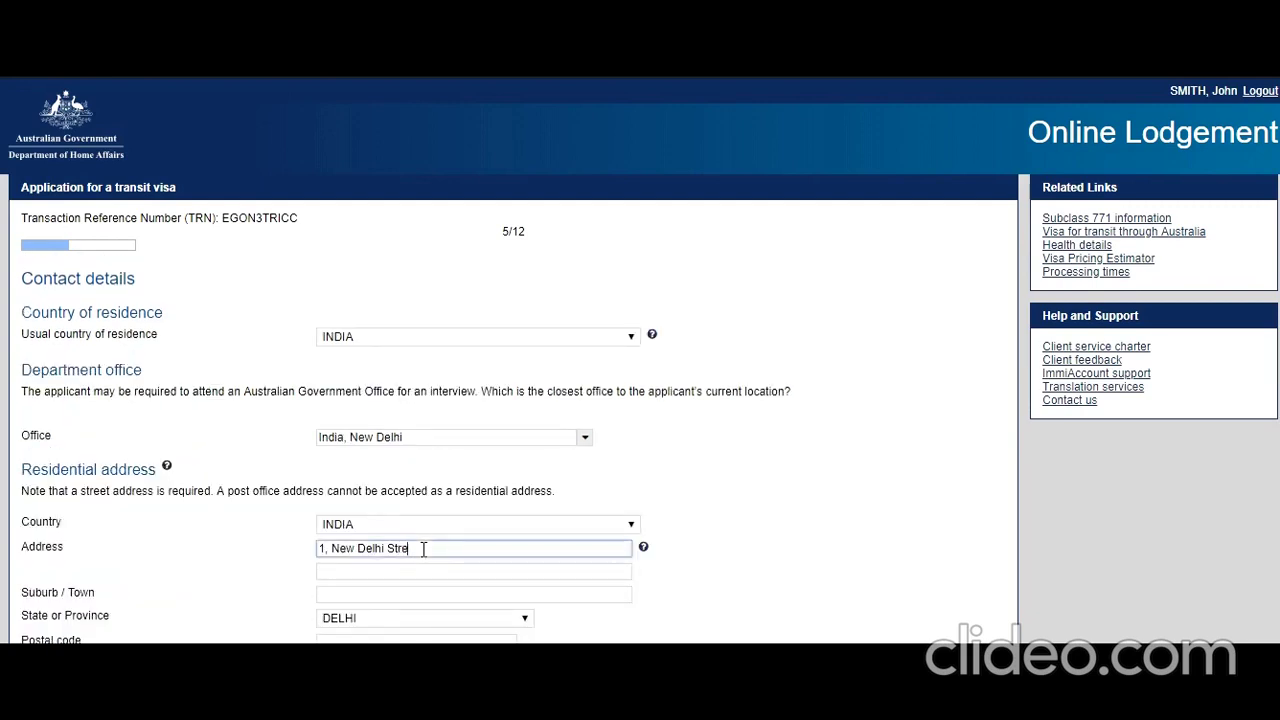
- Fill in suburb New Delhi, the postal code, and the home and mobile phone numbers
{"action": "scroll", "coordinate": [424, 549], "scroll_direction": "down", "scroll_amount": 1}
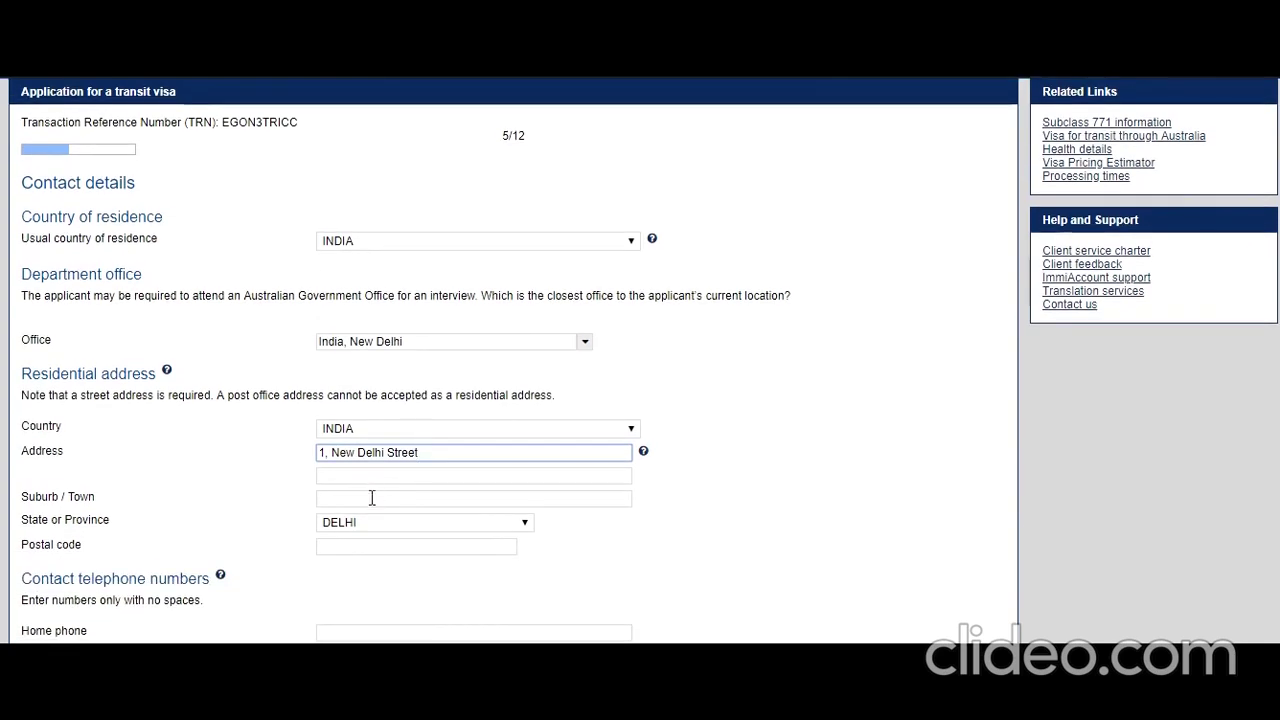
{"action": "left_click", "coordinate": [371, 499]}
{"action": "type", "text": "New "}
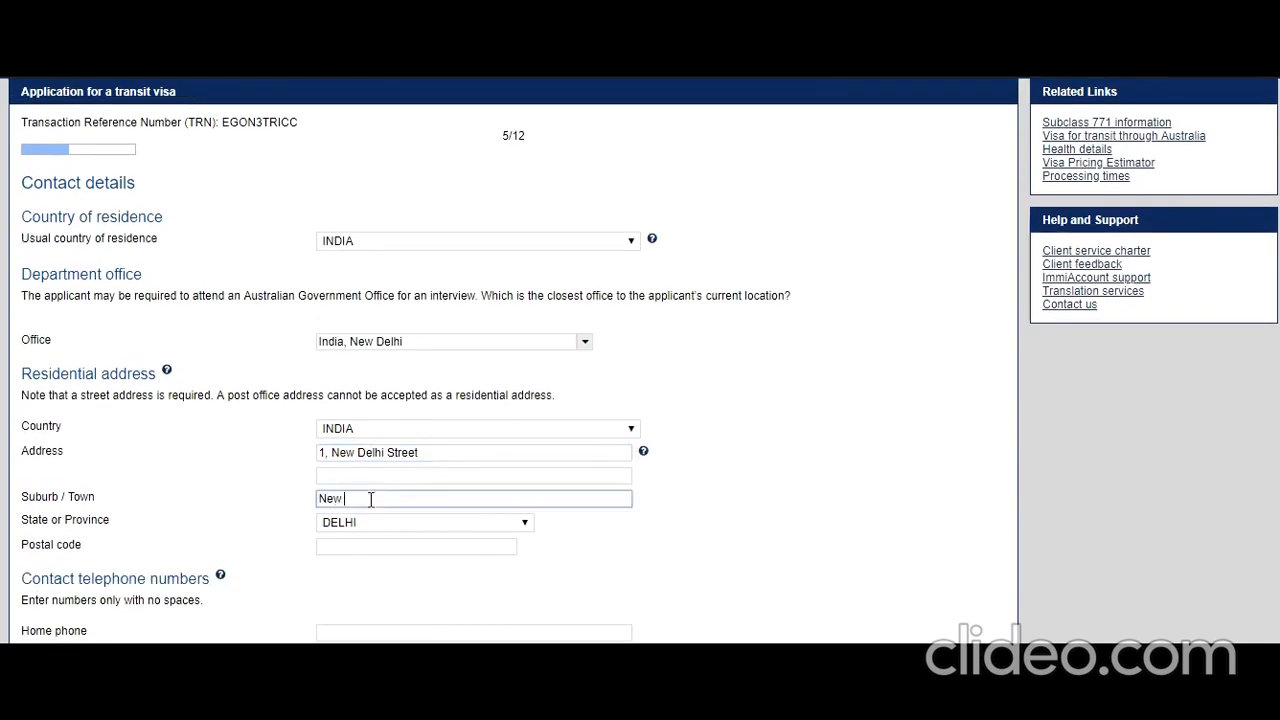
{"action": "type", "text": "Delhi"}
{"action": "scroll", "coordinate": [380, 446], "scroll_direction": "down", "scroll_amount": 2}
{"action": "left_click", "coordinate": [380, 355]}
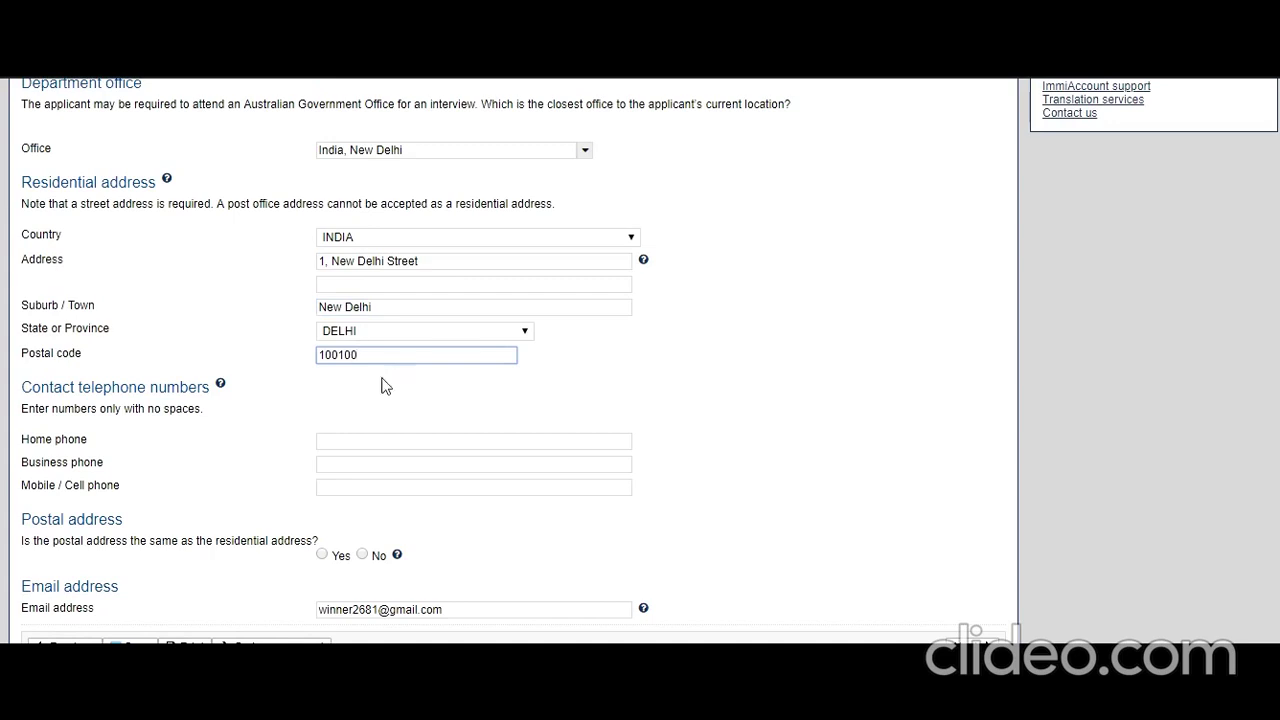
{"action": "scroll", "coordinate": [380, 385], "scroll_direction": "down", "scroll_amount": 1}
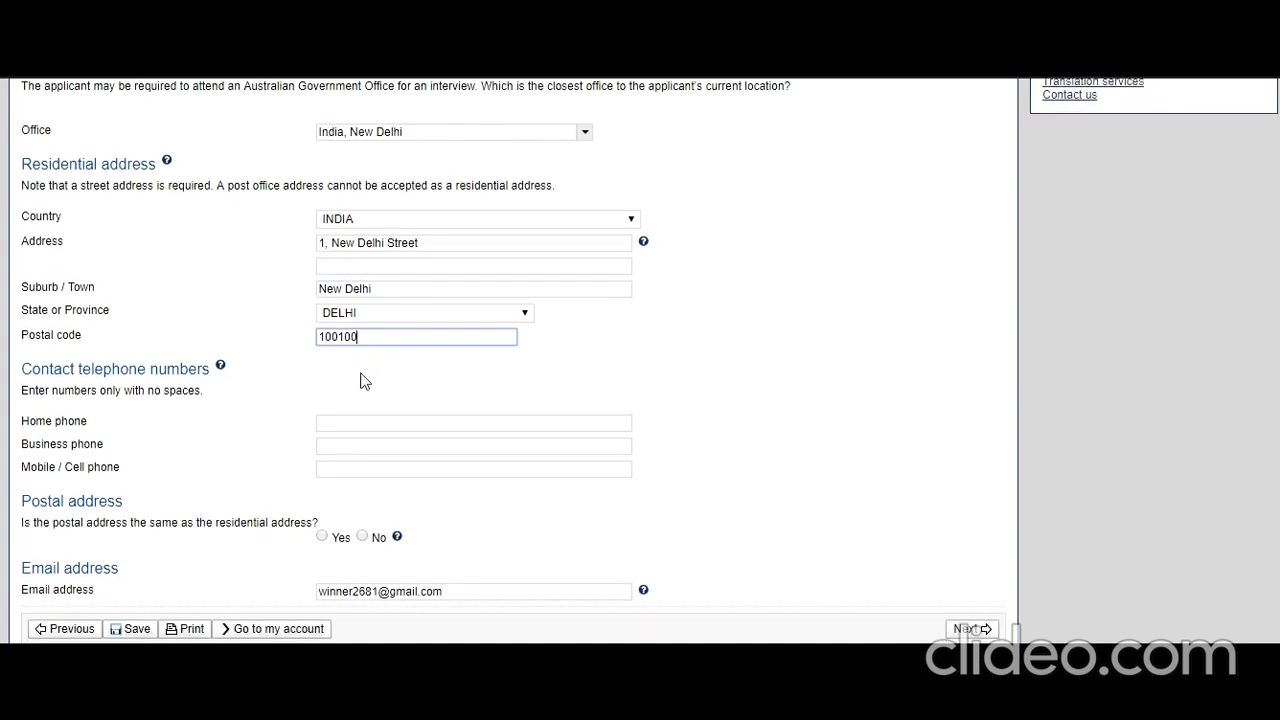
{"action": "left_click", "coordinate": [372, 424]}
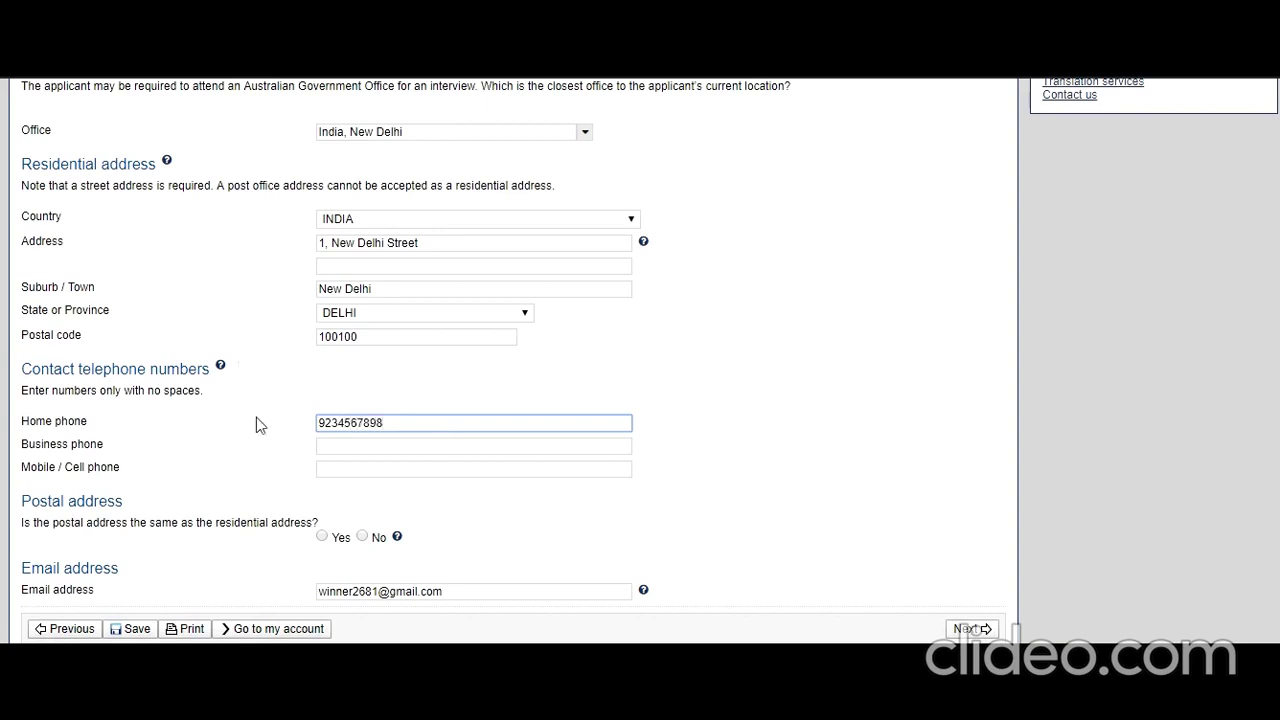
{"action": "left_click", "coordinate": [369, 472]}
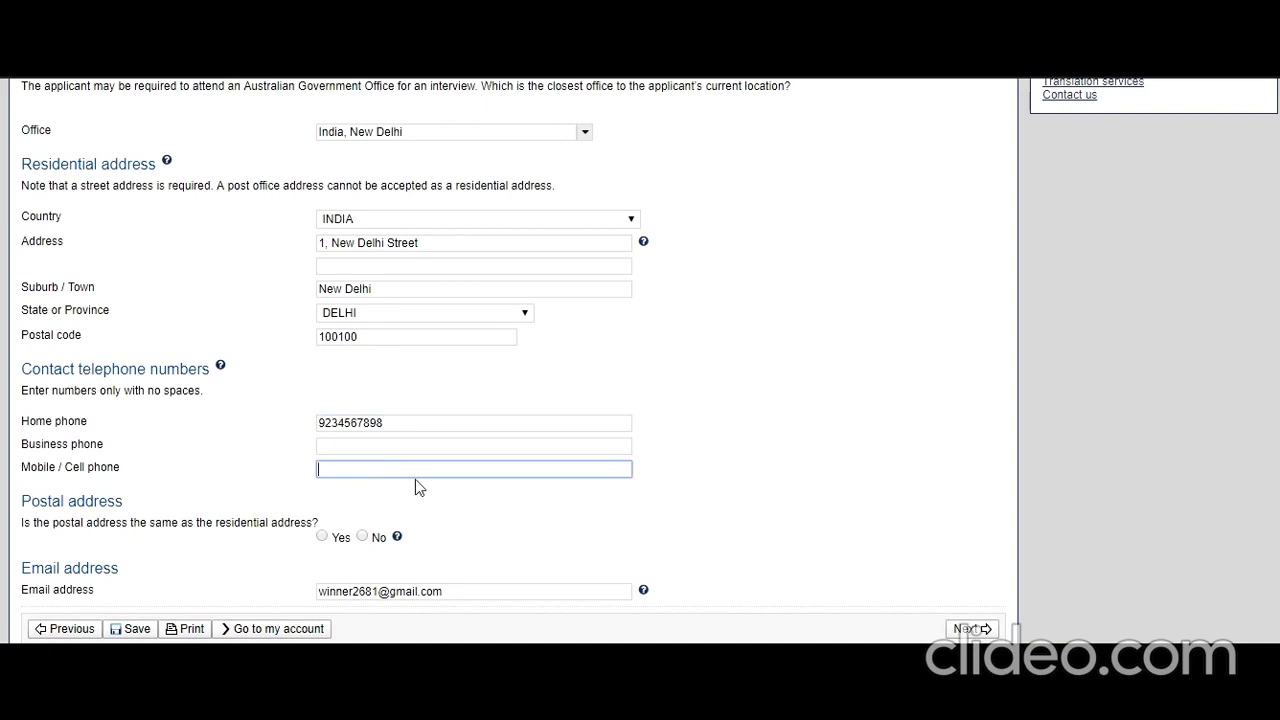
{"action": "type", "text": "2345678919"}
- Confirm the postal address matches the residential address and answer No to the authorised recipient question
{"action": "left_click", "coordinate": [322, 536]}
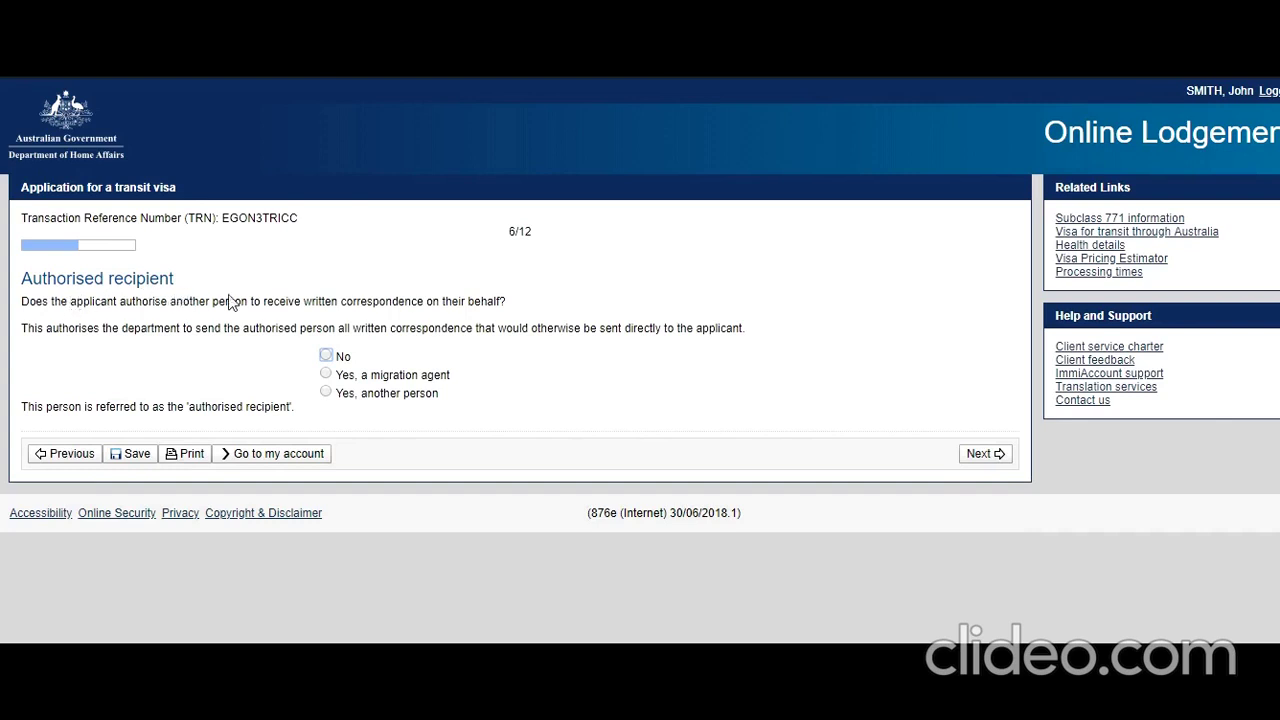
{"action": "left_click", "coordinate": [325, 355]}
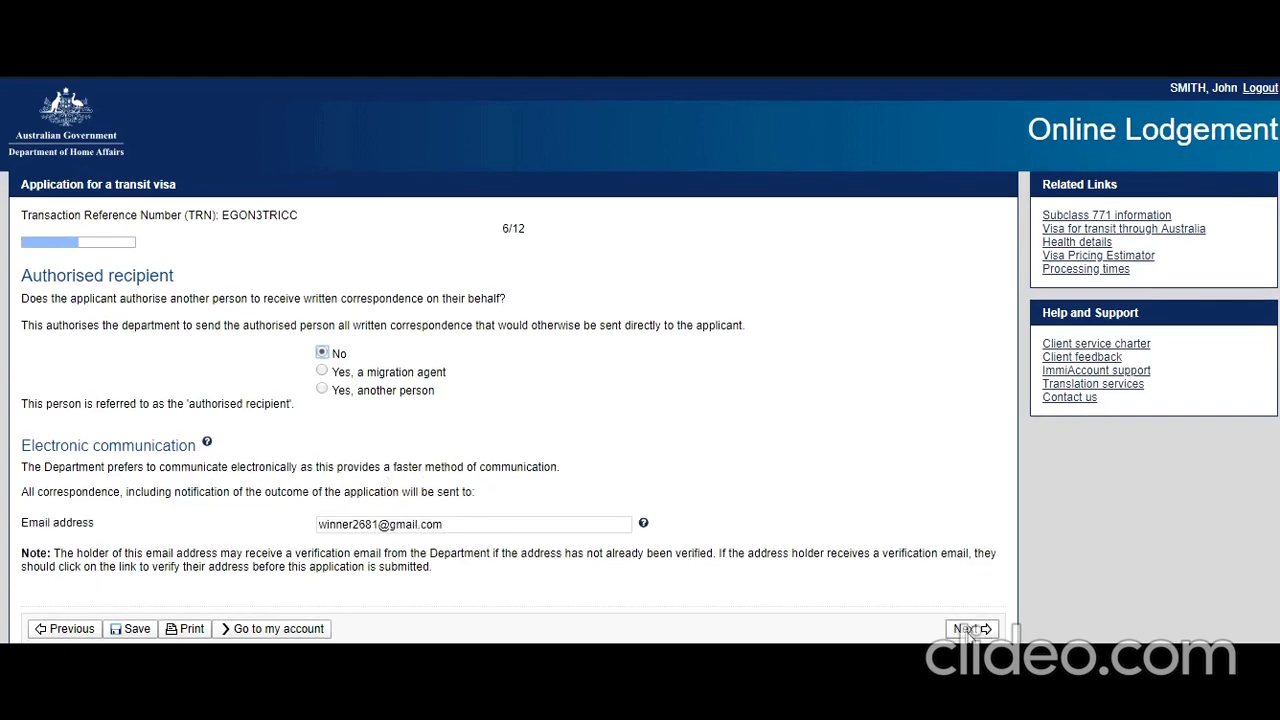
- Set INDIA as the country where travel commences, with no other transit countries
{"action": "left_click", "coordinate": [845, 503]}
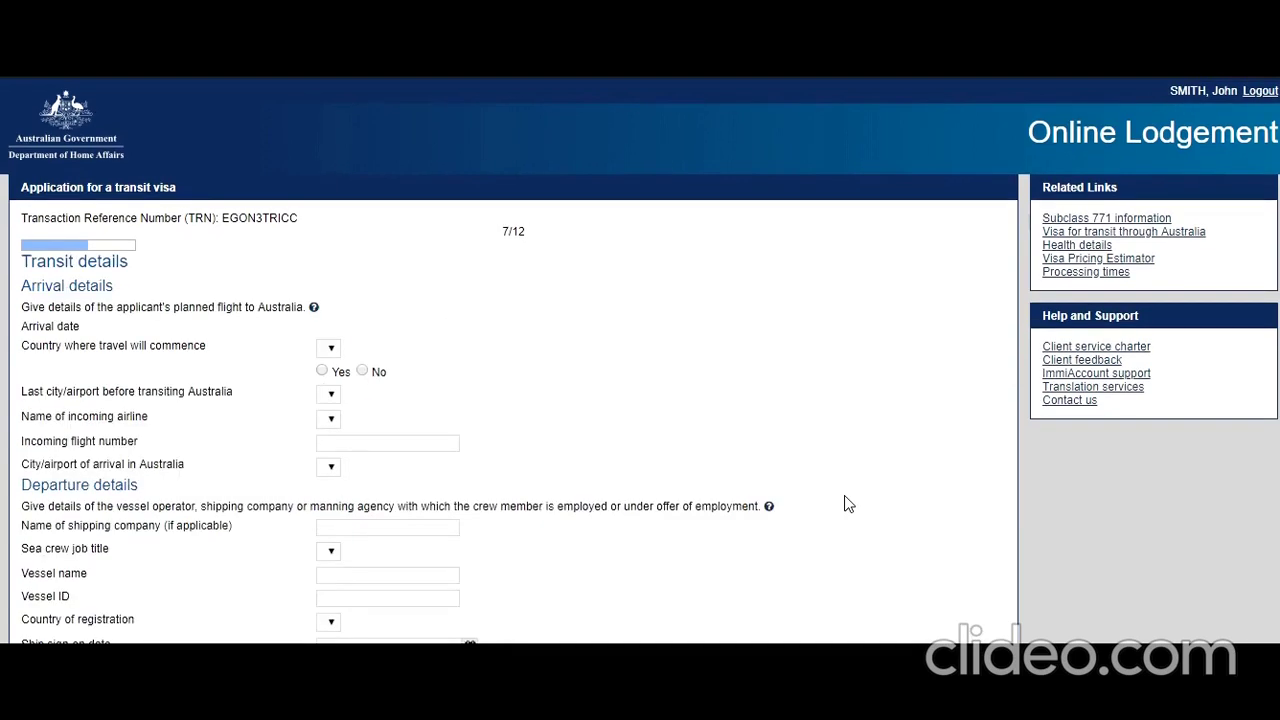
{"action": "scroll", "coordinate": [713, 445], "scroll_direction": "down", "scroll_amount": 1}
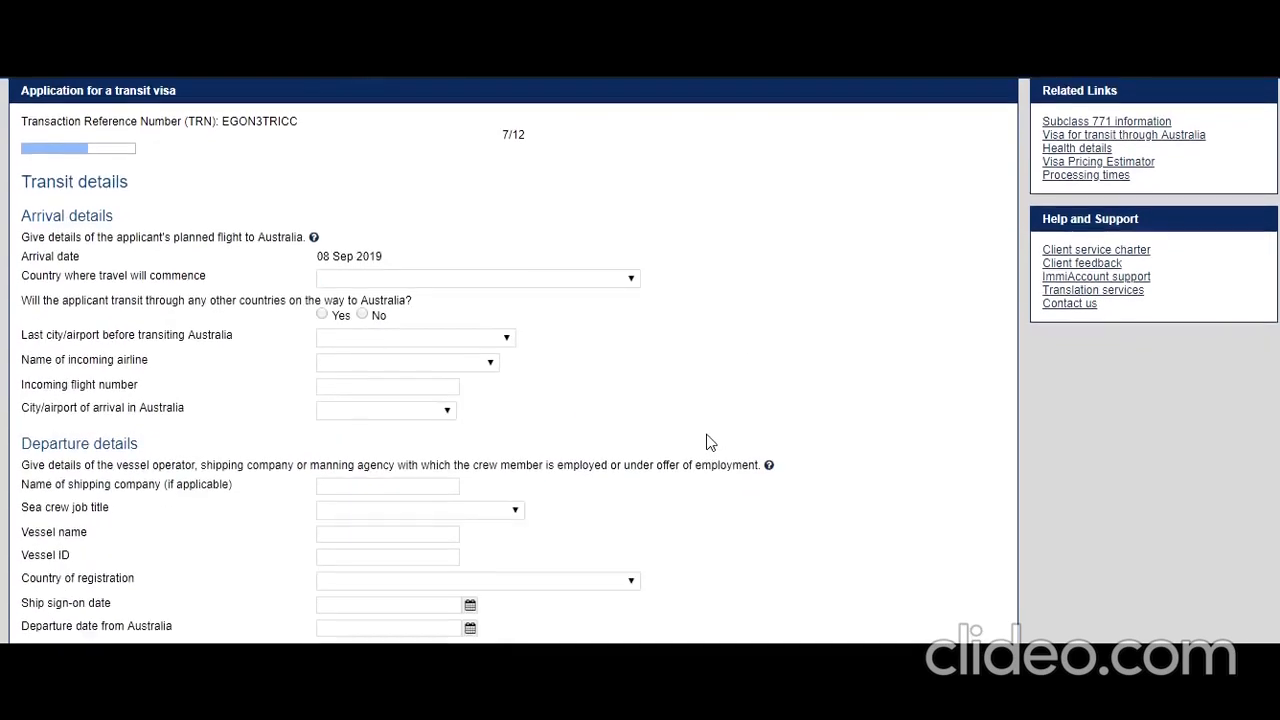
{"action": "scroll", "coordinate": [713, 445], "scroll_direction": "down", "scroll_amount": 1}
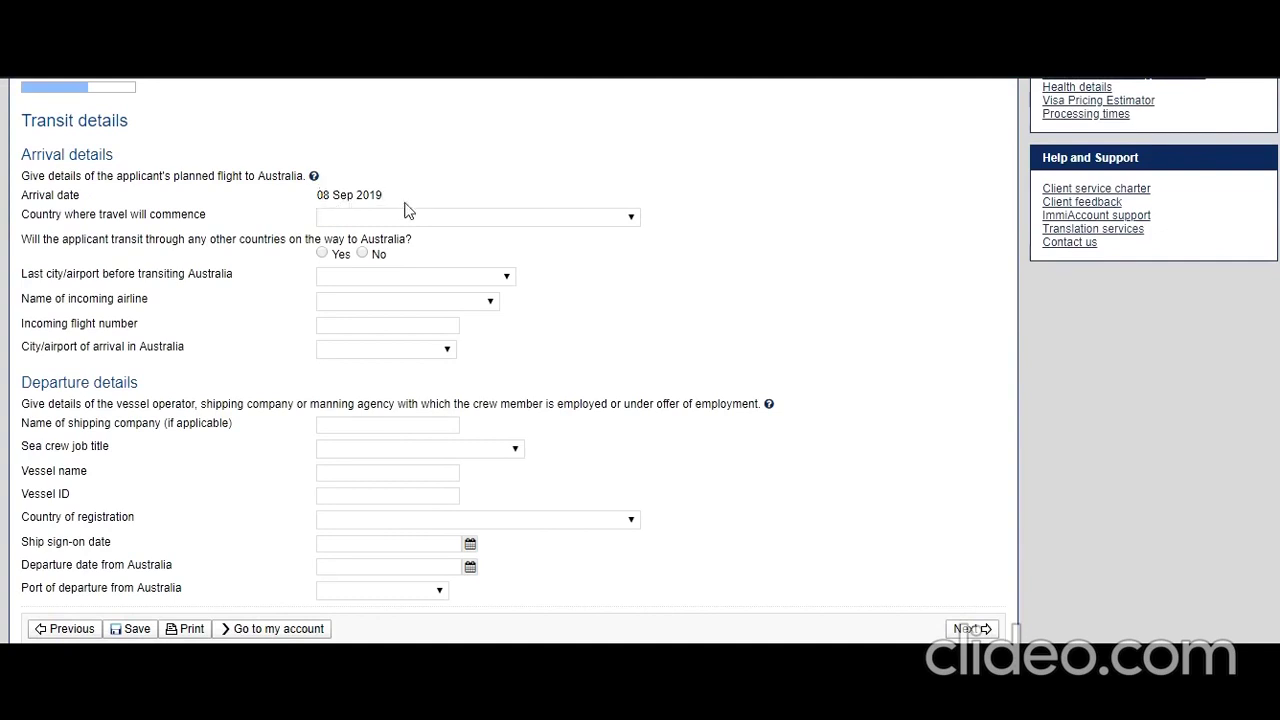
{"action": "left_click", "coordinate": [621, 220]}
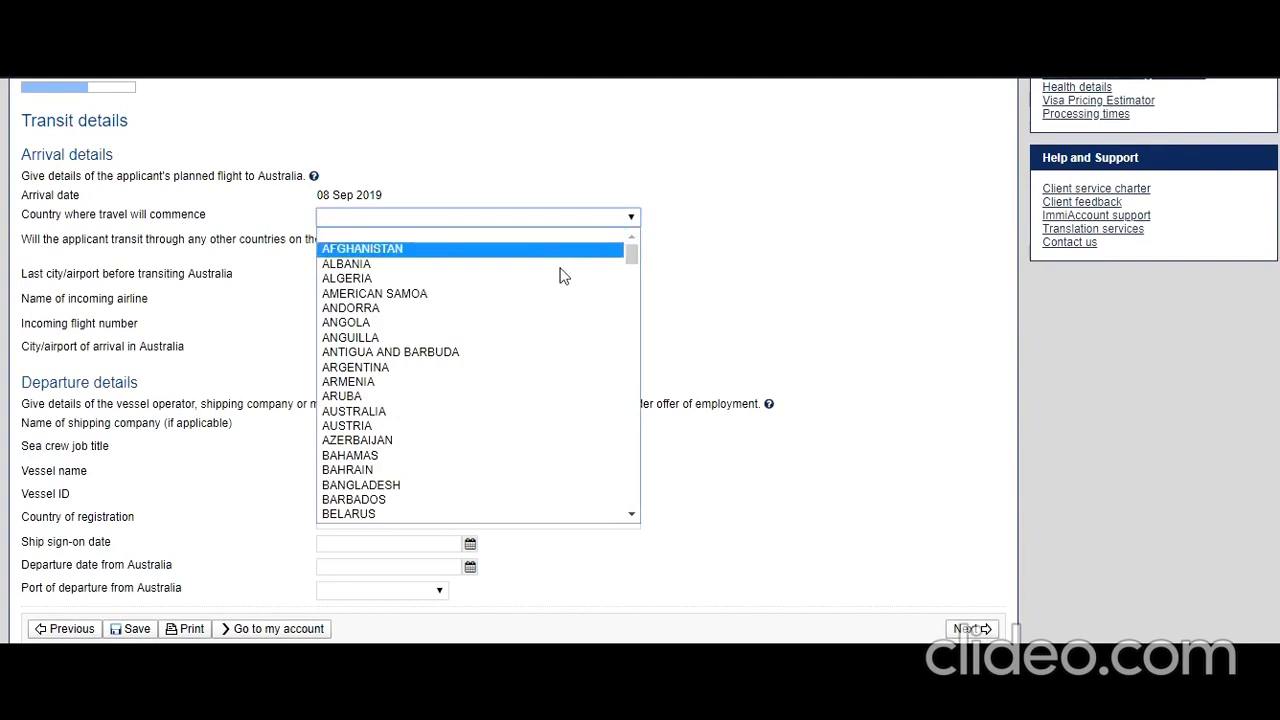
{"action": "key", "text": "i"}
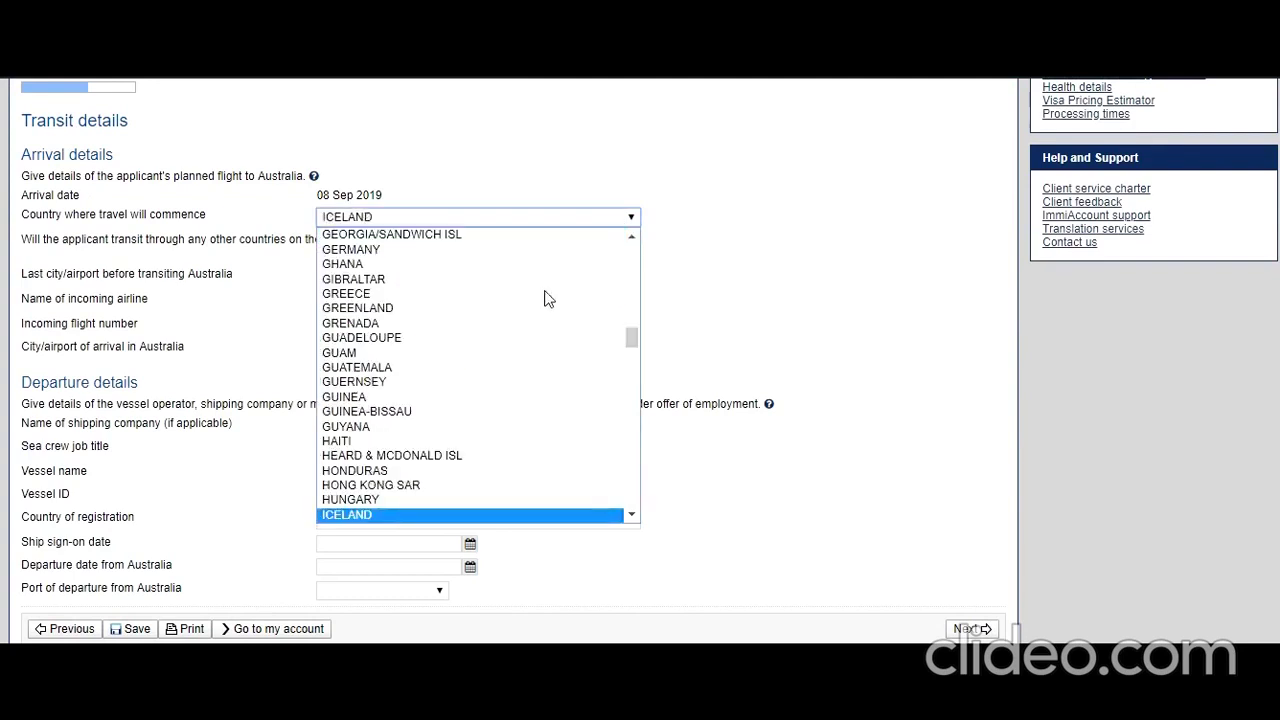
{"action": "key", "text": "n"}
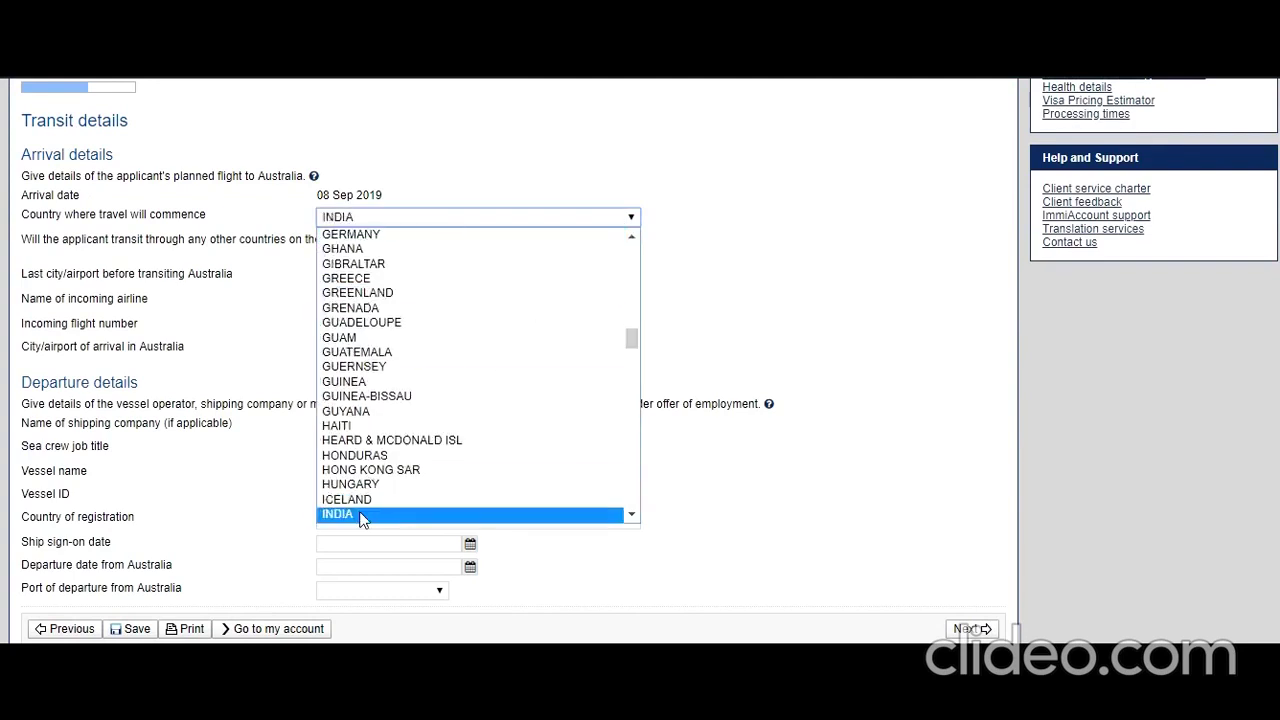
{"action": "left_click", "coordinate": [364, 514]}
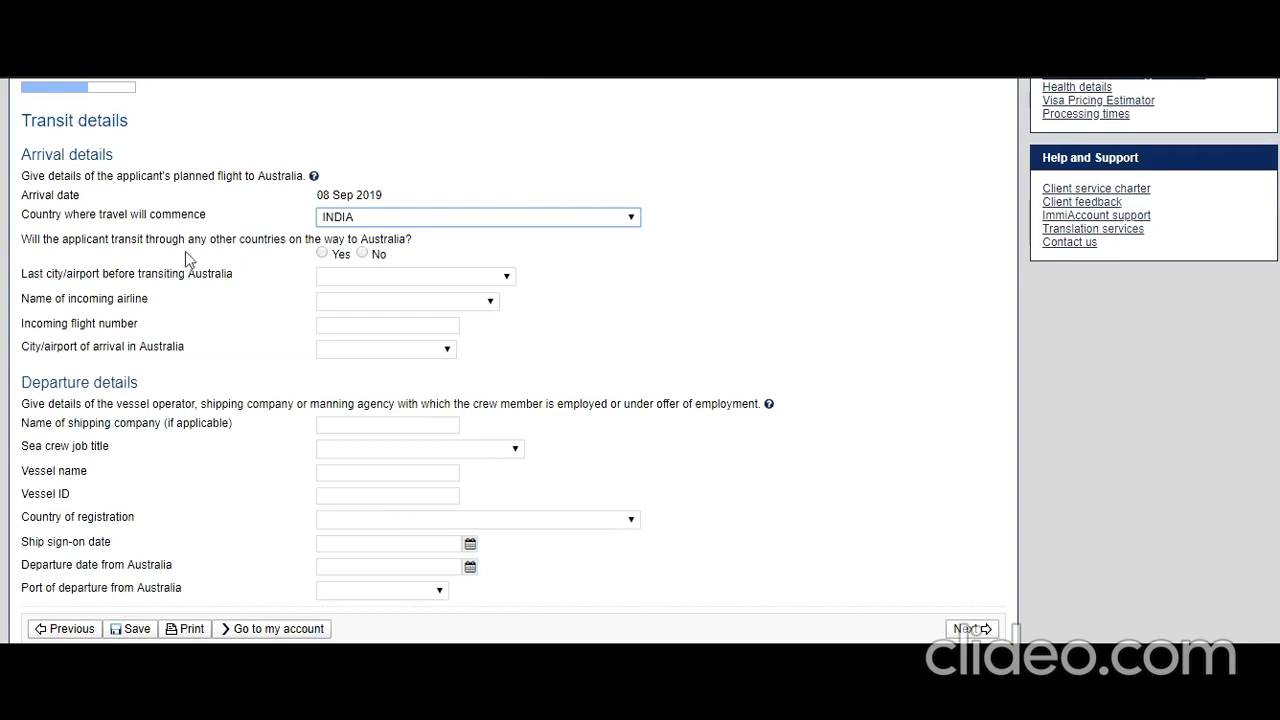
{"action": "left_click", "coordinate": [362, 255]}
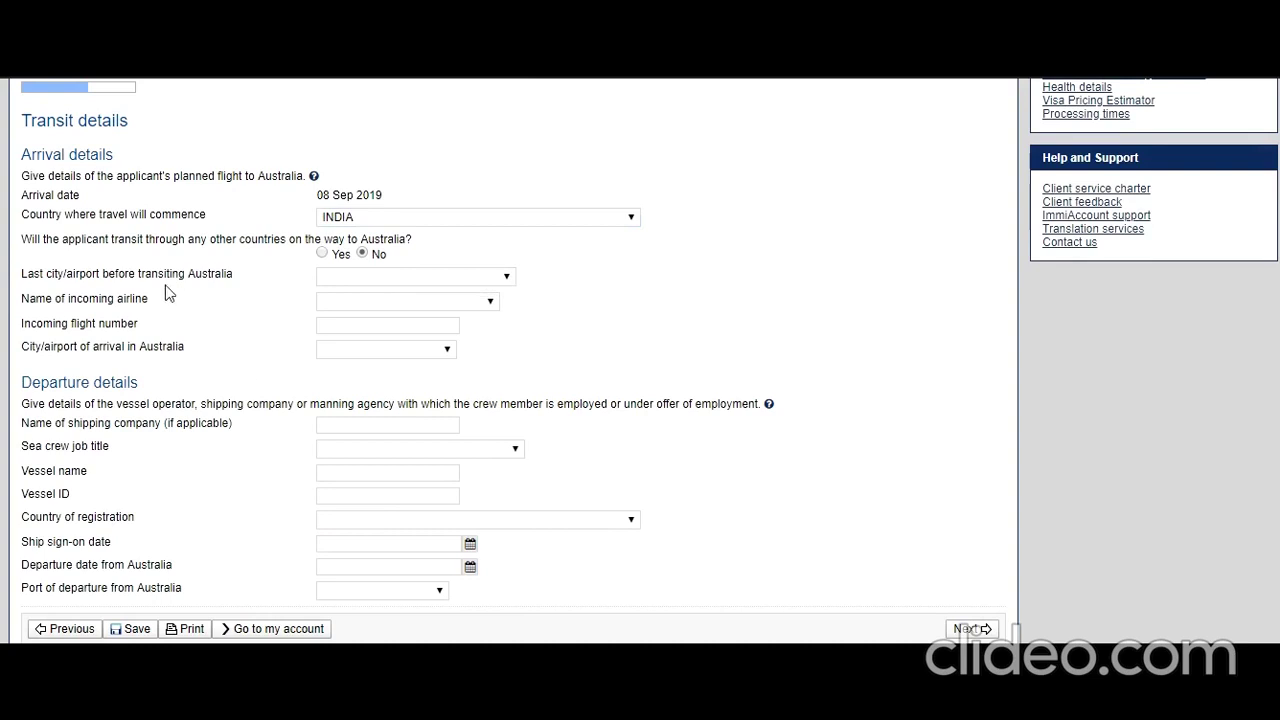
- Enter last city India, New Delhi, airline Air India - AI and flight number AI4567
{"action": "left_click", "coordinate": [377, 278]}
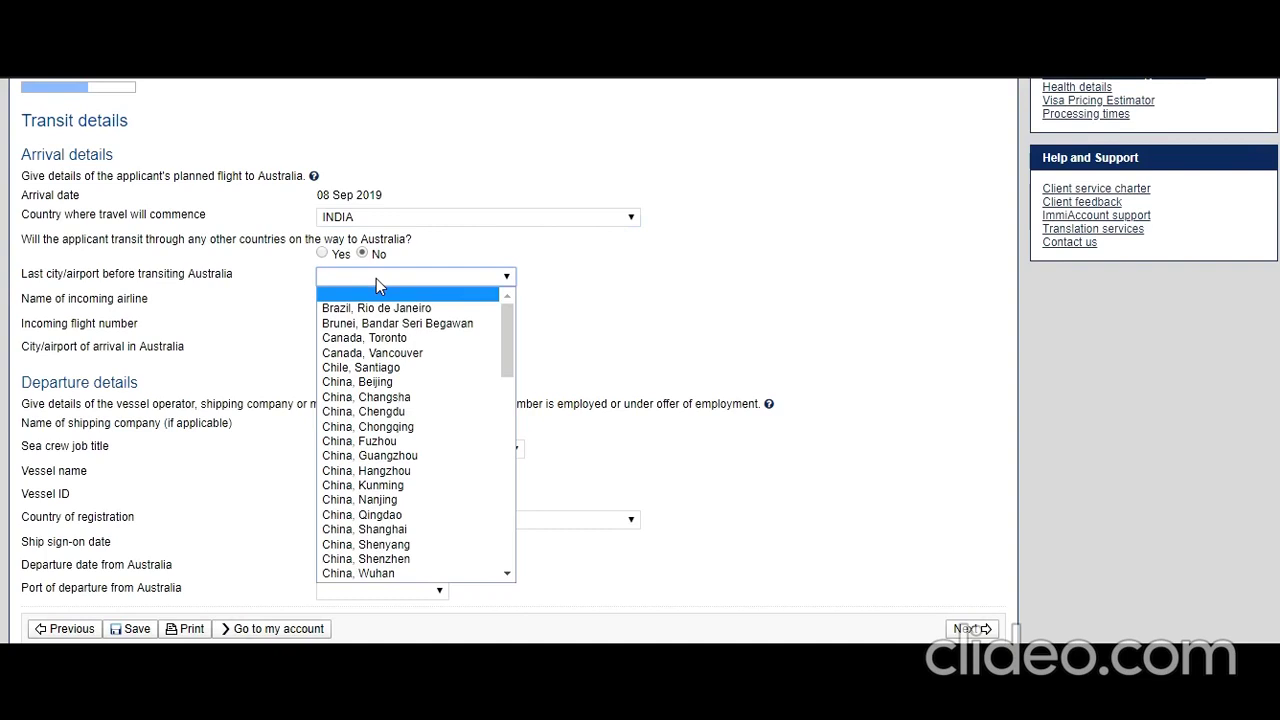
{"action": "left_click_drag", "start_coordinate": [509, 329], "coordinate": [513, 403]}
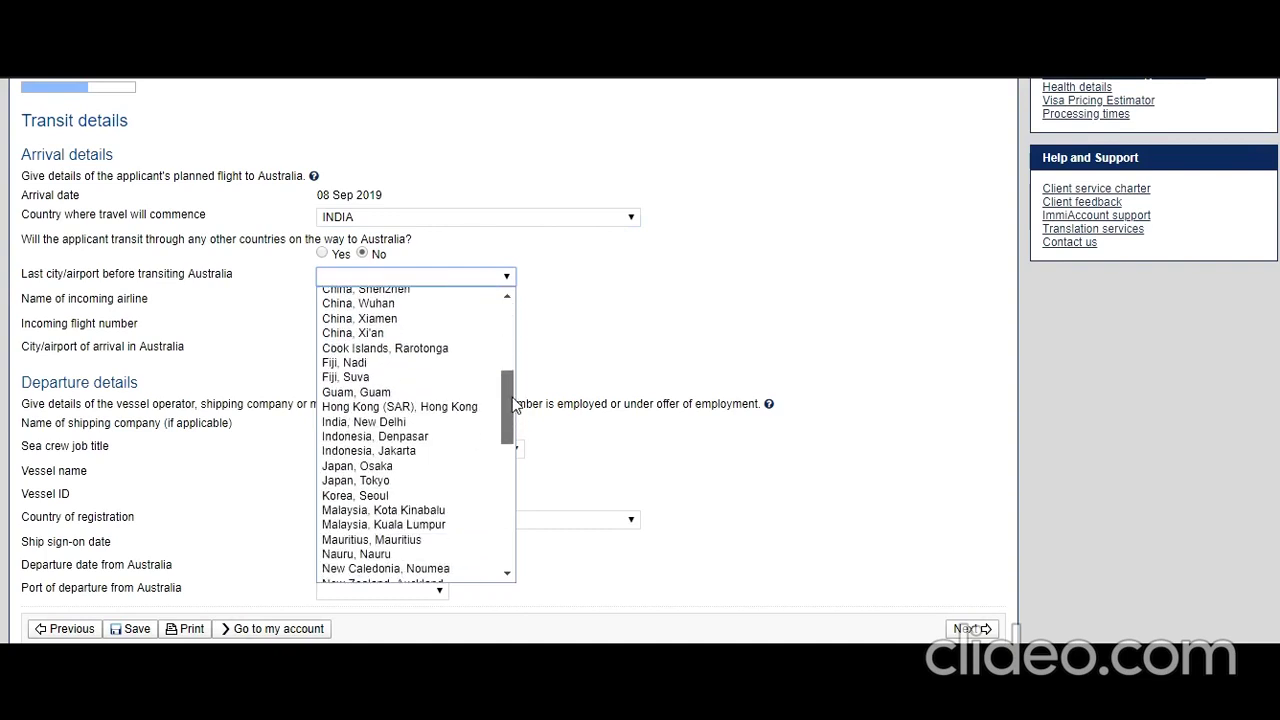
{"action": "left_click", "coordinate": [397, 422]}
{"action": "left_click", "coordinate": [545, 330]}
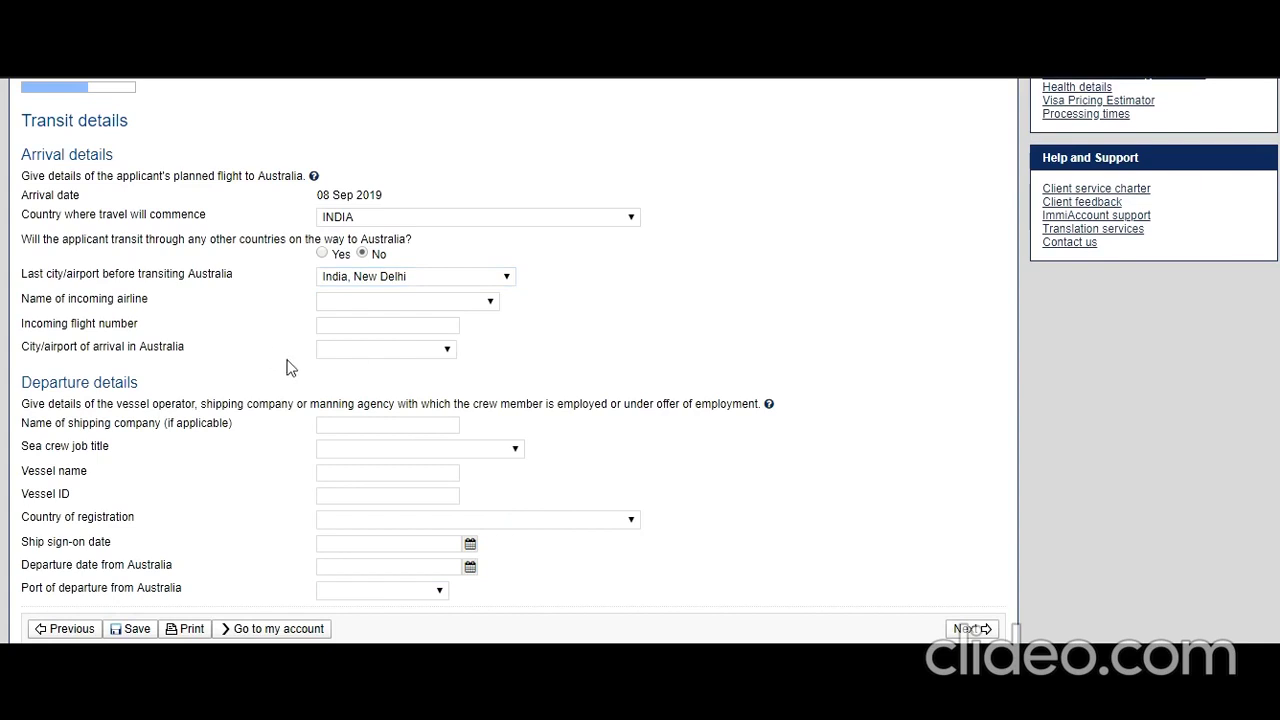
{"action": "left_click", "coordinate": [481, 306]}
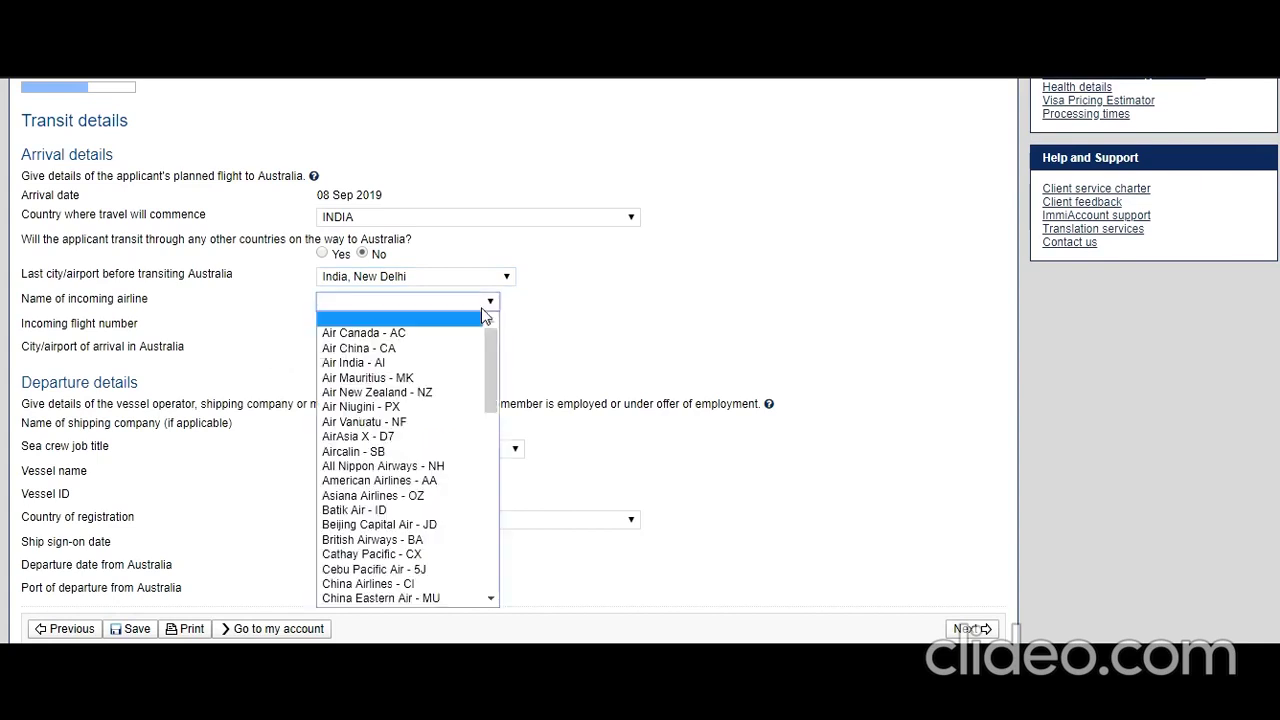
{"action": "left_click", "coordinate": [452, 362]}
{"action": "left_click", "coordinate": [393, 324]}
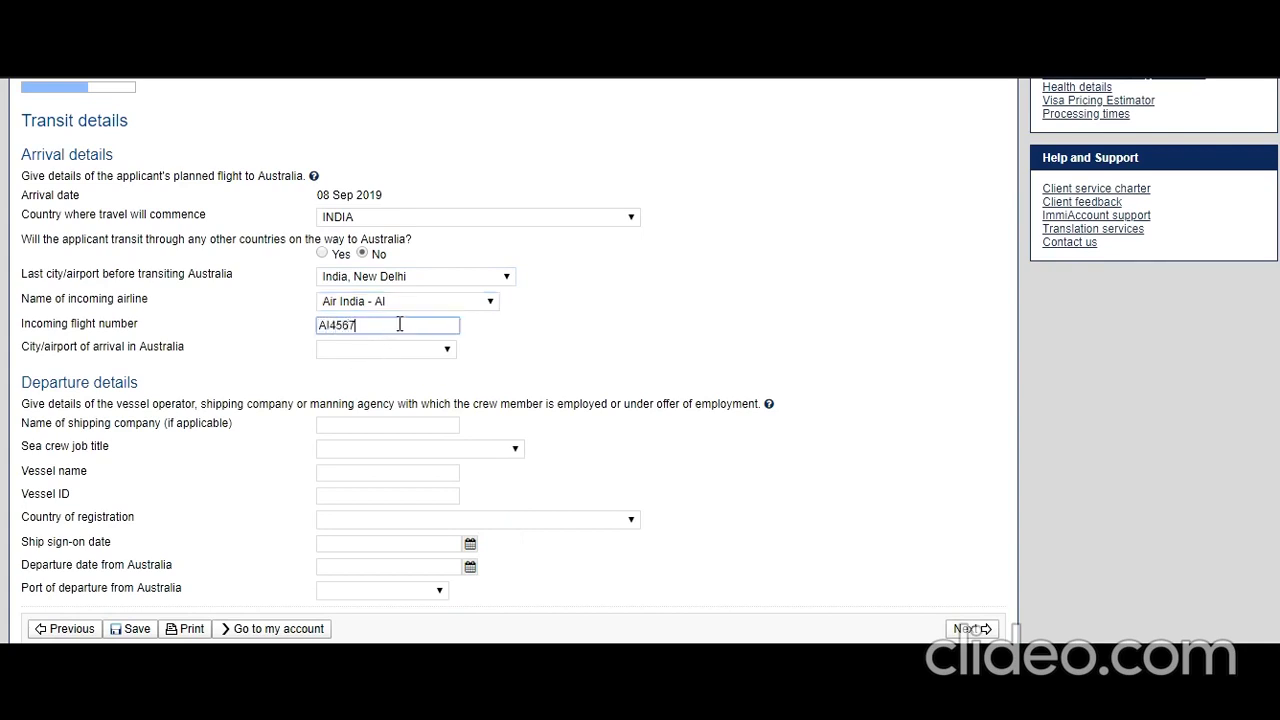
{"action": "type", "text": "AI4567"}
{"action": "left_click", "coordinate": [443, 367]}
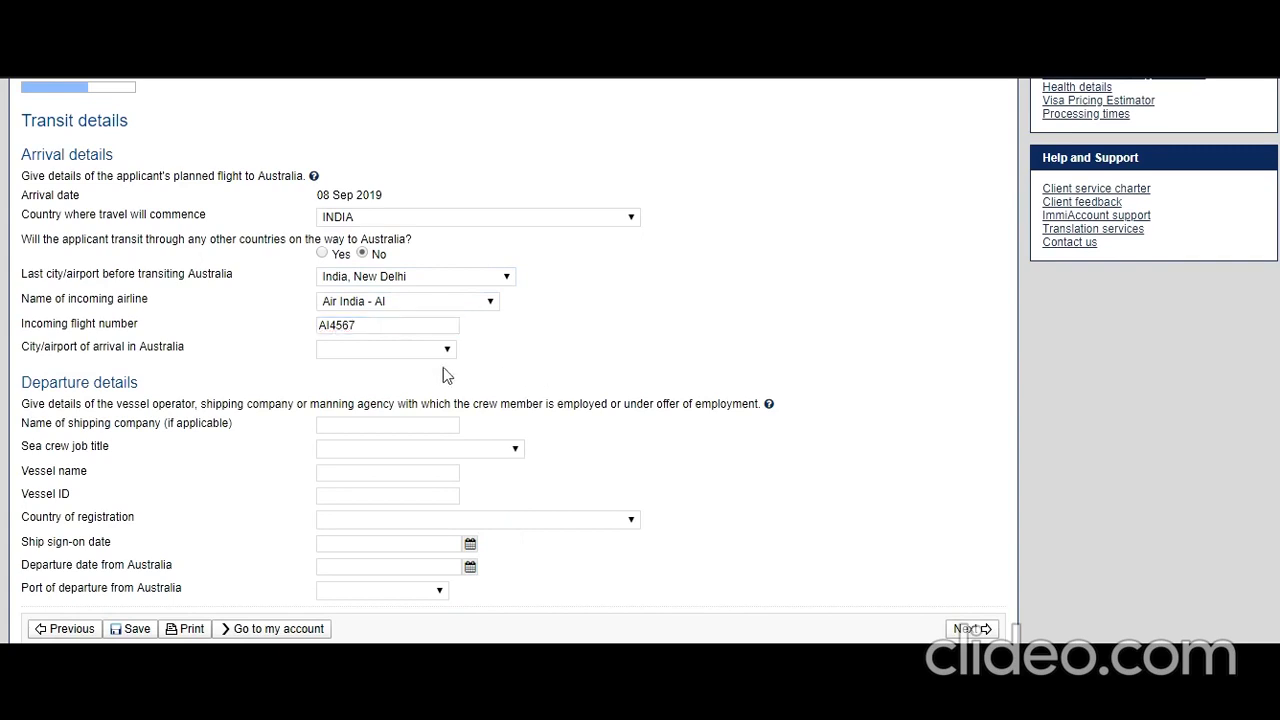
- Choose Sydney as the city/airport of arrival in Australia
{"action": "left_click", "coordinate": [438, 350]}
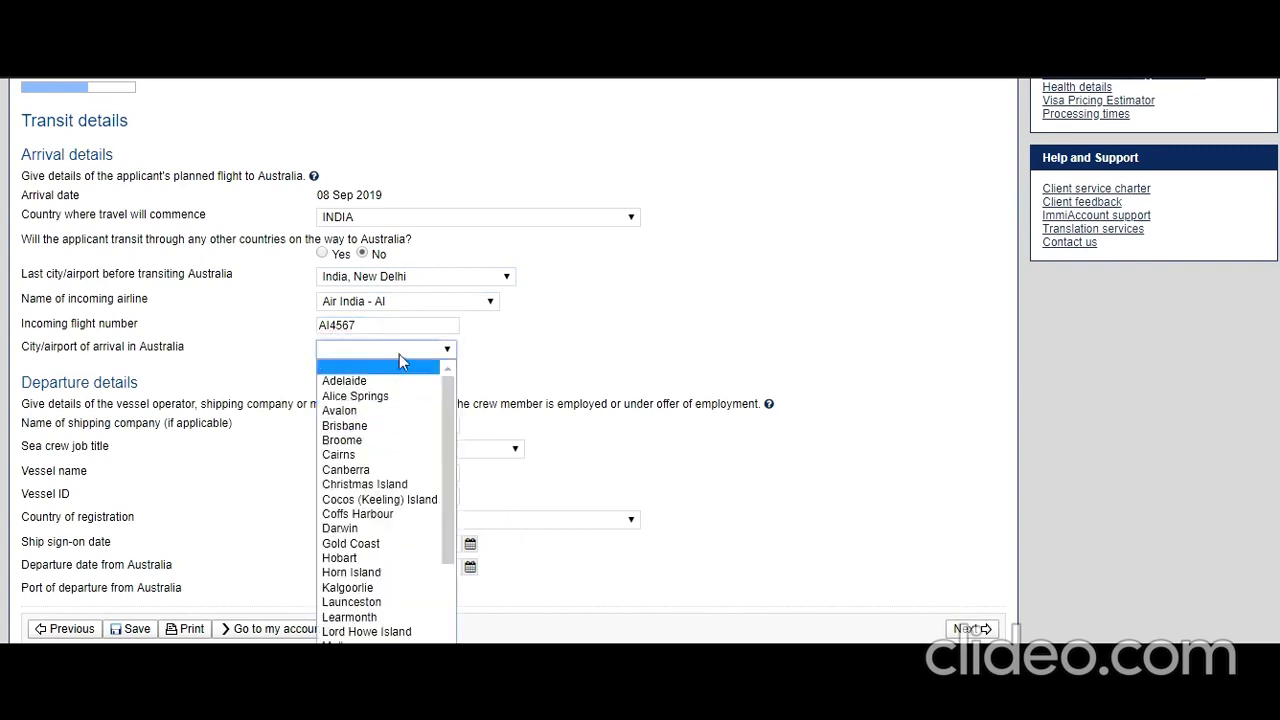
{"action": "scroll", "coordinate": [390, 447], "scroll_direction": "down", "scroll_amount": 2}
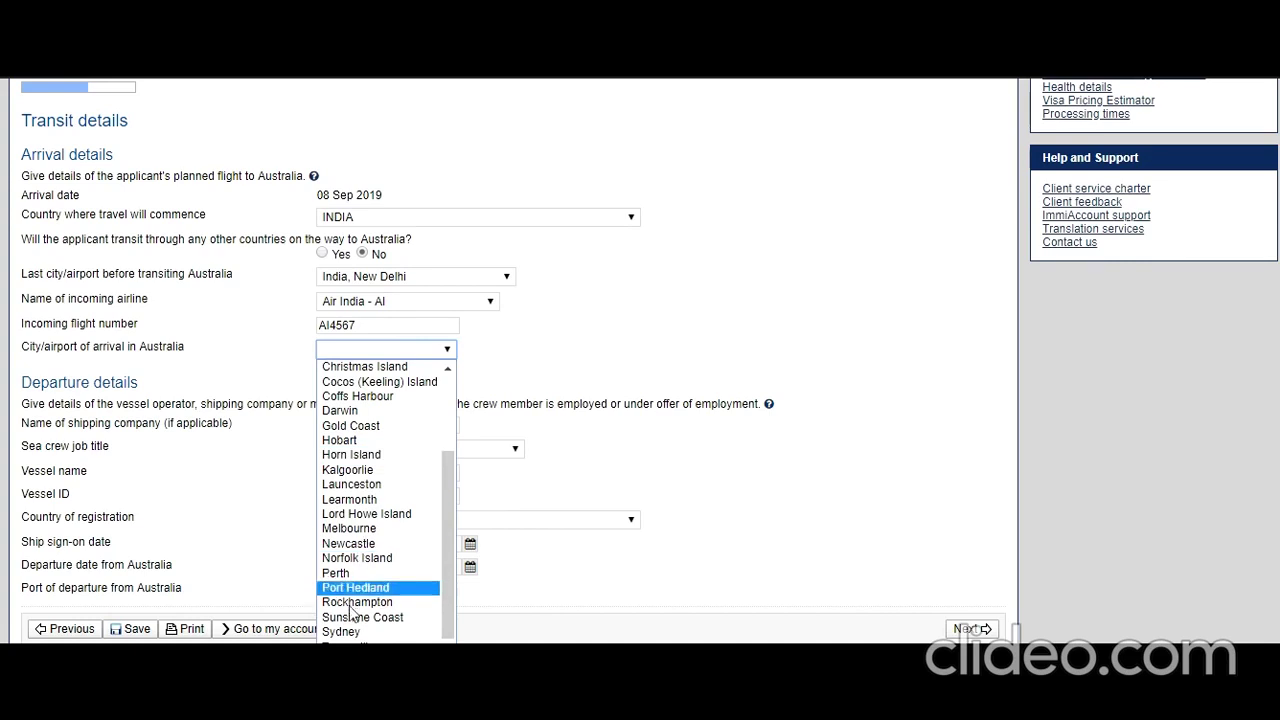
{"action": "left_click", "coordinate": [341, 632]}
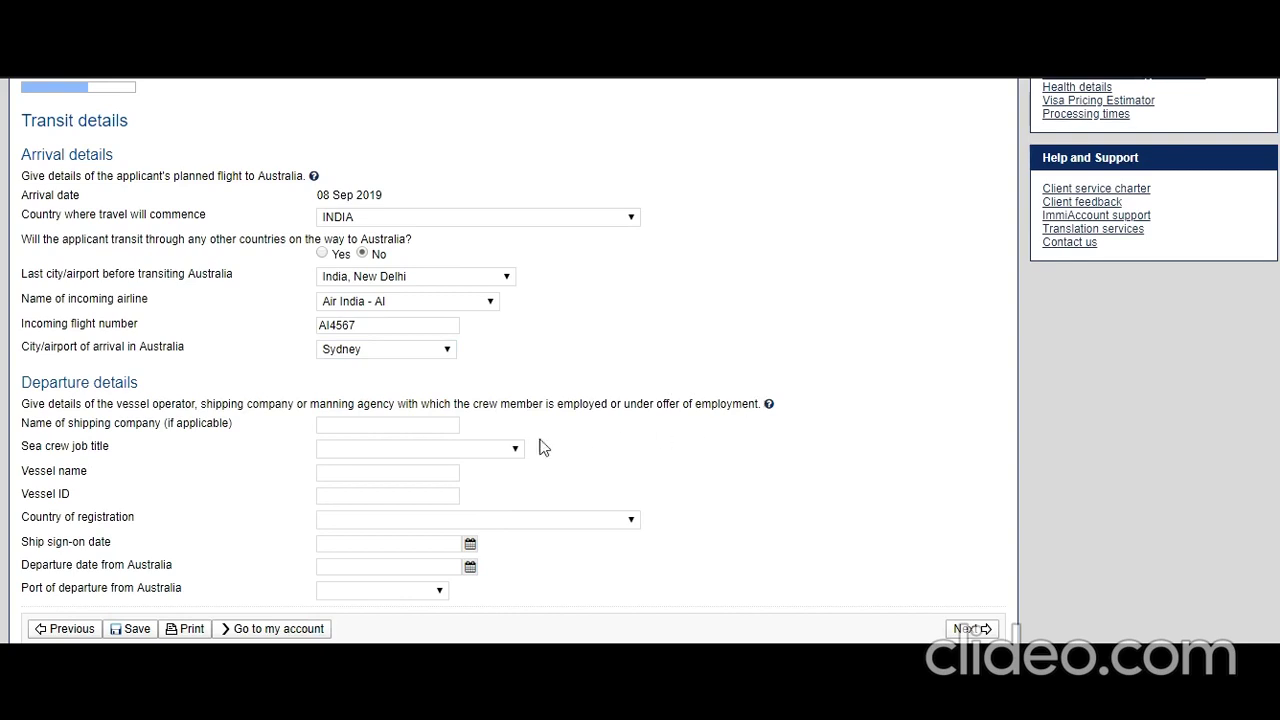
{"action": "left_click", "coordinate": [408, 425]}
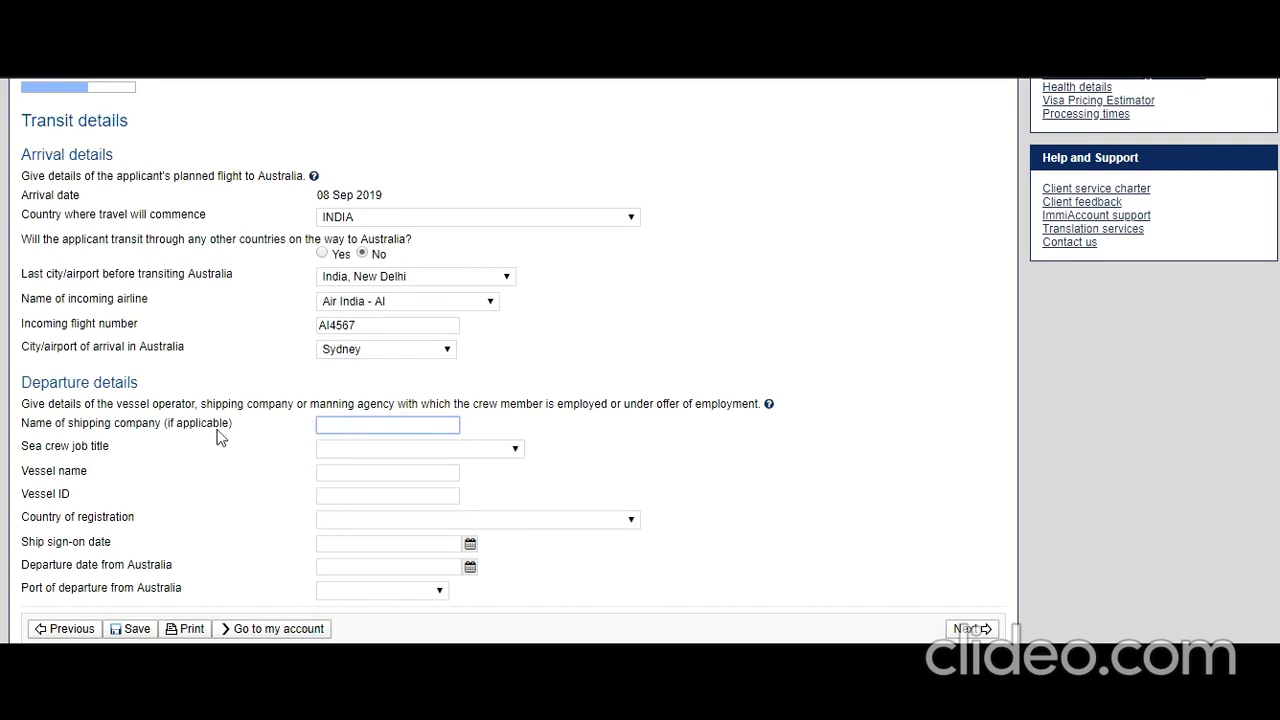
- Set the job title to Crew Catering, vessel name Aus Vessel and vessel ID AUS56764
{"action": "left_click", "coordinate": [367, 450]}
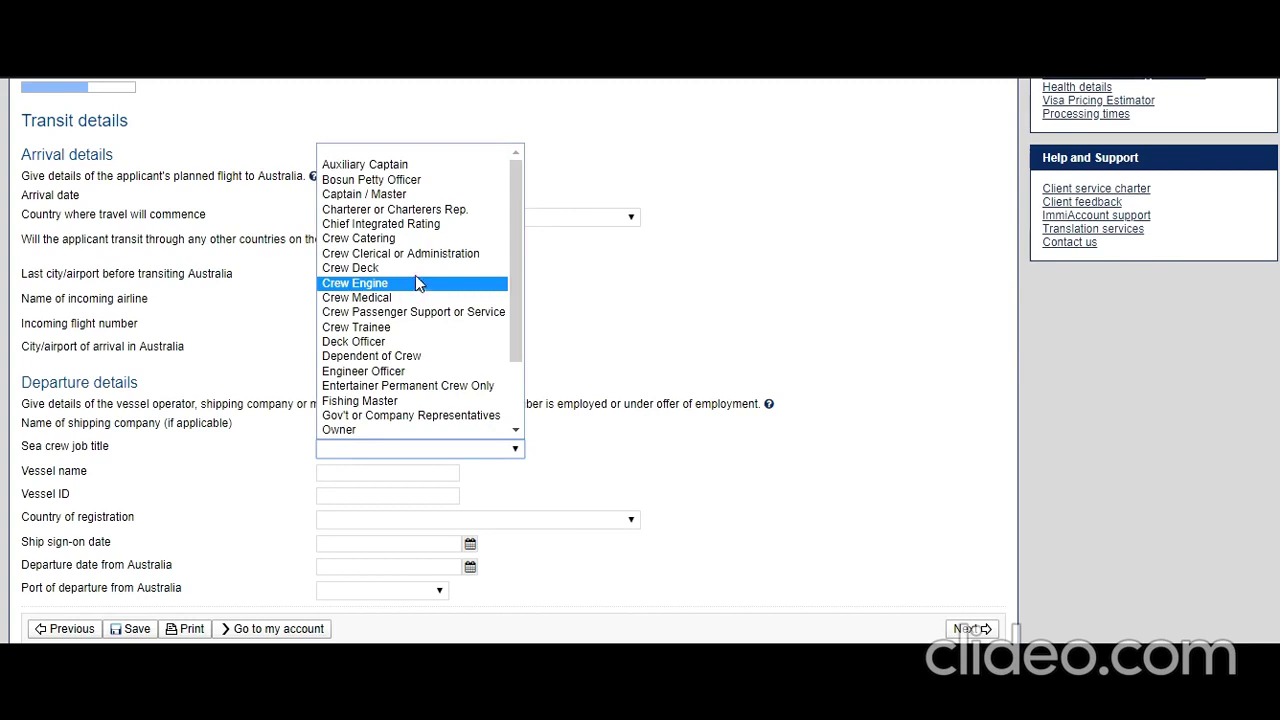
{"action": "left_click", "coordinate": [419, 240]}
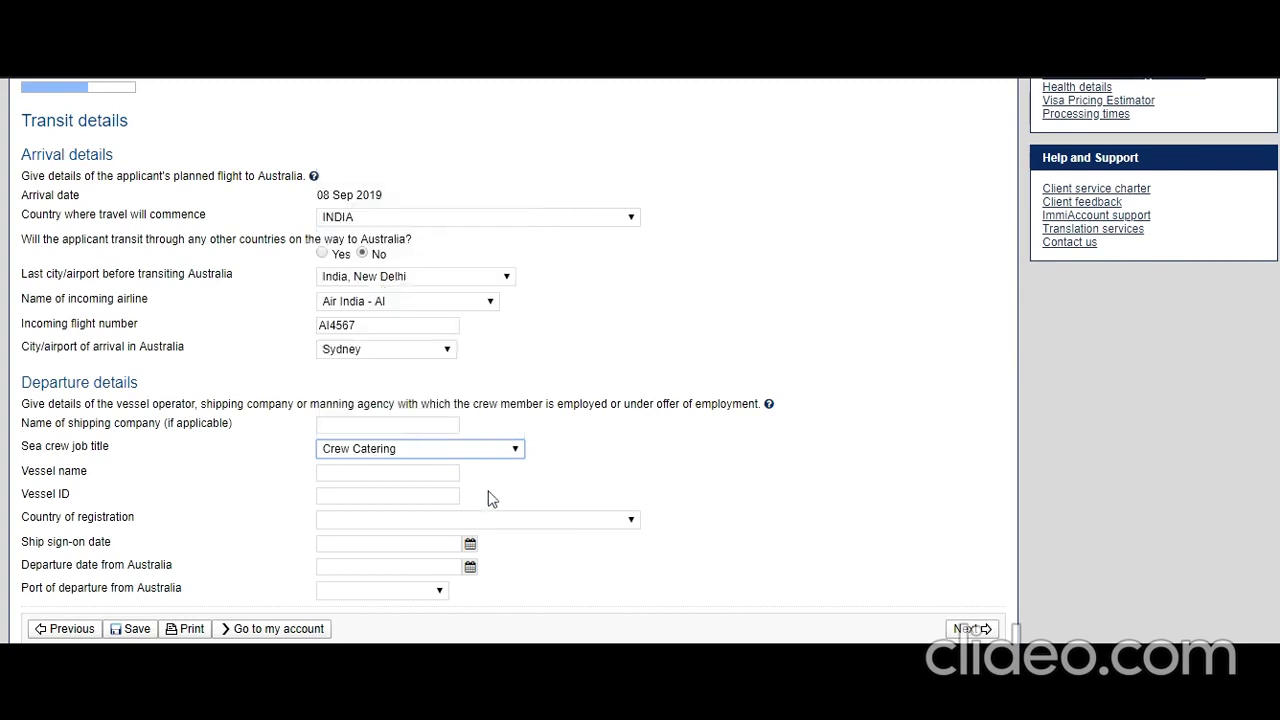
{"action": "left_click", "coordinate": [357, 473]}
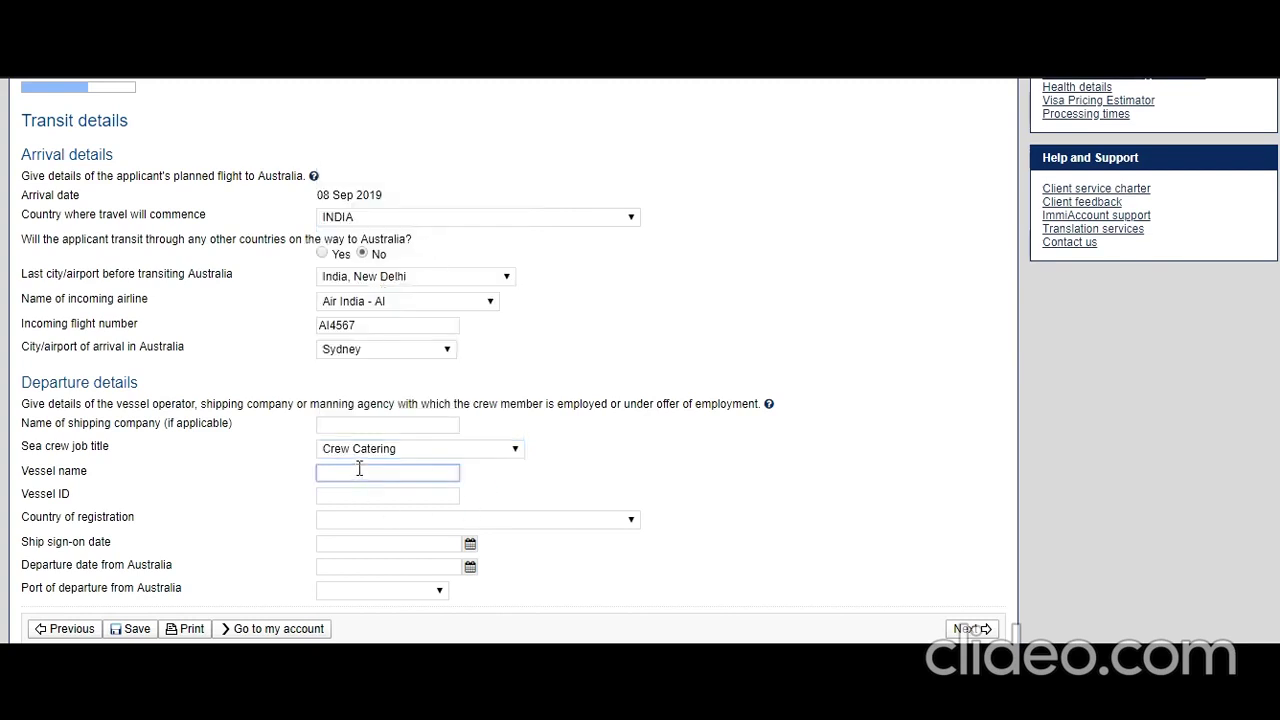
{"action": "type", "text": "Aus Vessel"}
{"action": "key", "text": "Tab"}
{"action": "type", "text": "AU"}
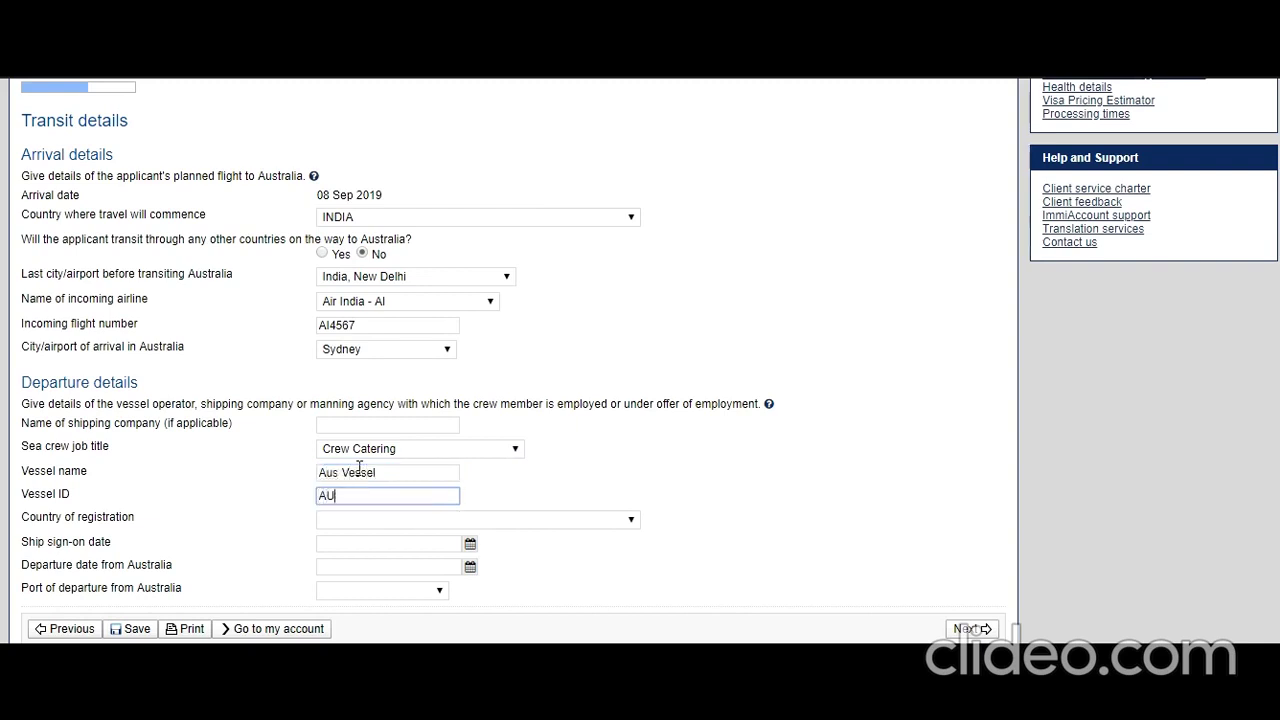
{"action": "type", "text": "S56764"}
- Choose INDIA as the vessel's country of registration
{"action": "left_click", "coordinate": [393, 521]}
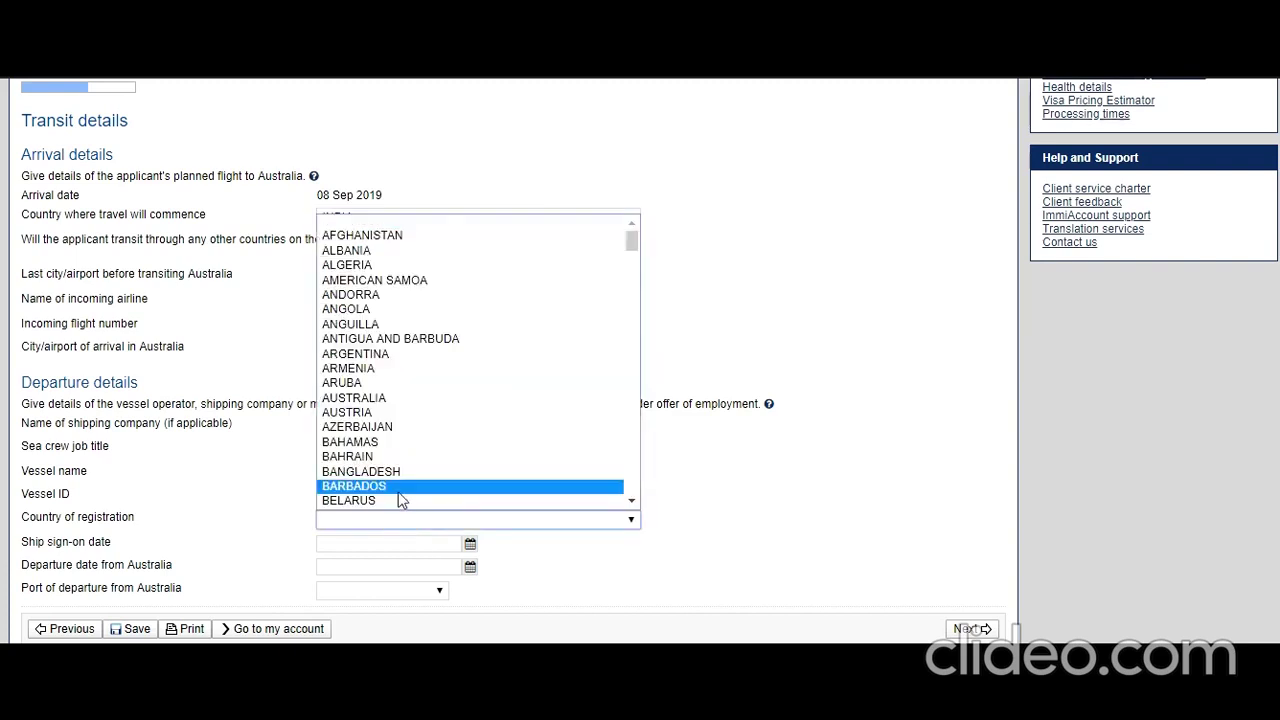
{"action": "type", "text": "india"}
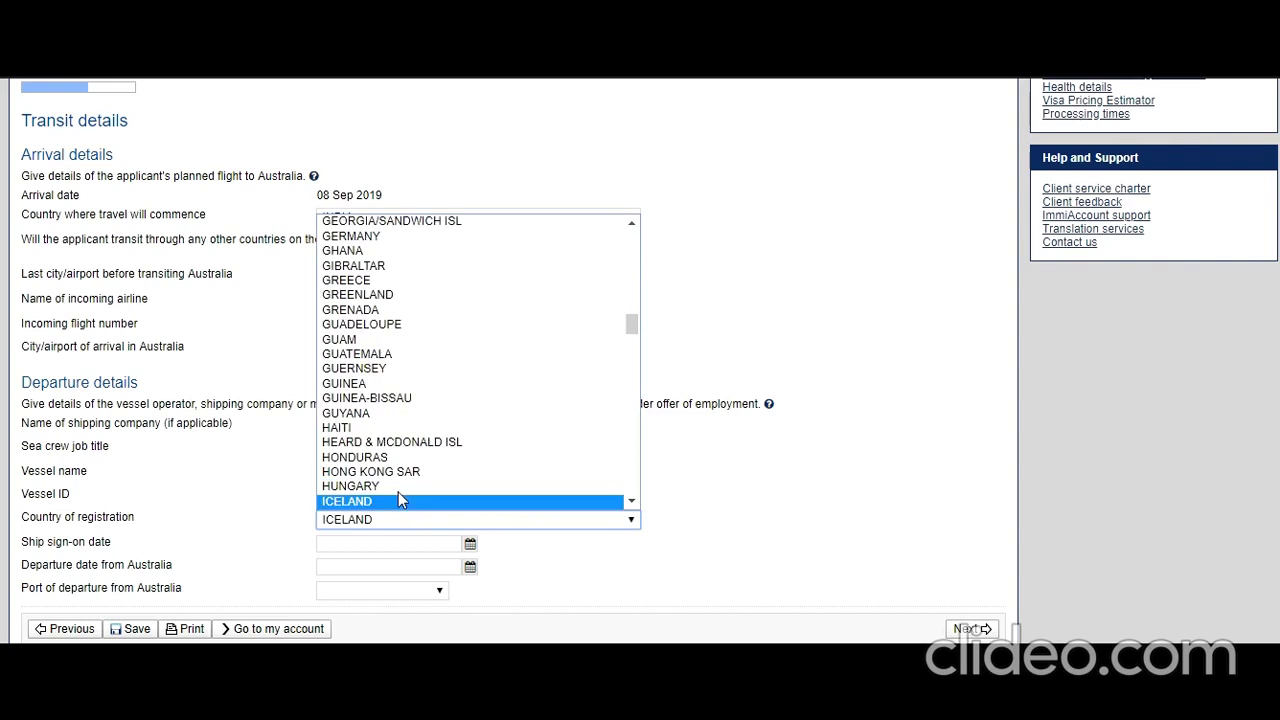
{"action": "scroll", "coordinate": [390, 508], "scroll_direction": "down", "scroll_amount": 1}
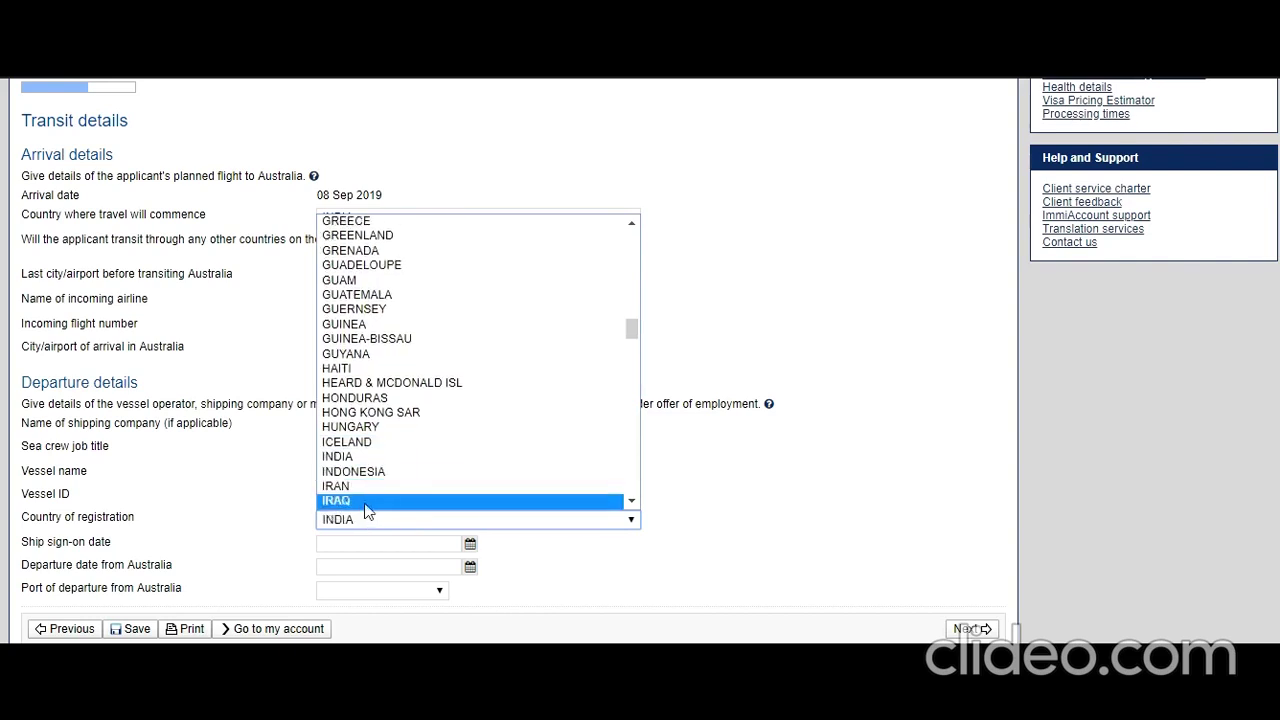
{"action": "left_click", "coordinate": [370, 457]}
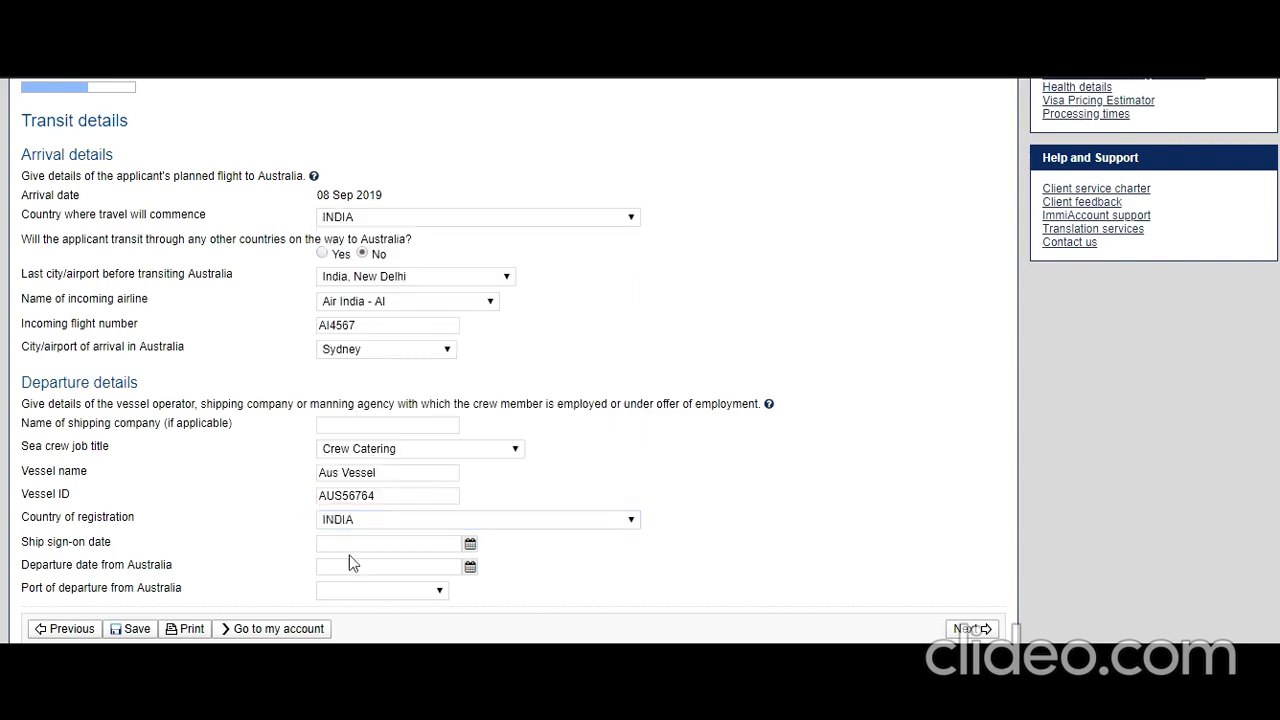
- Set the ship sign-on date to 01 Aug 2019 and the departure date to 09 Sep 2019
{"action": "left_click", "coordinate": [470, 544]}
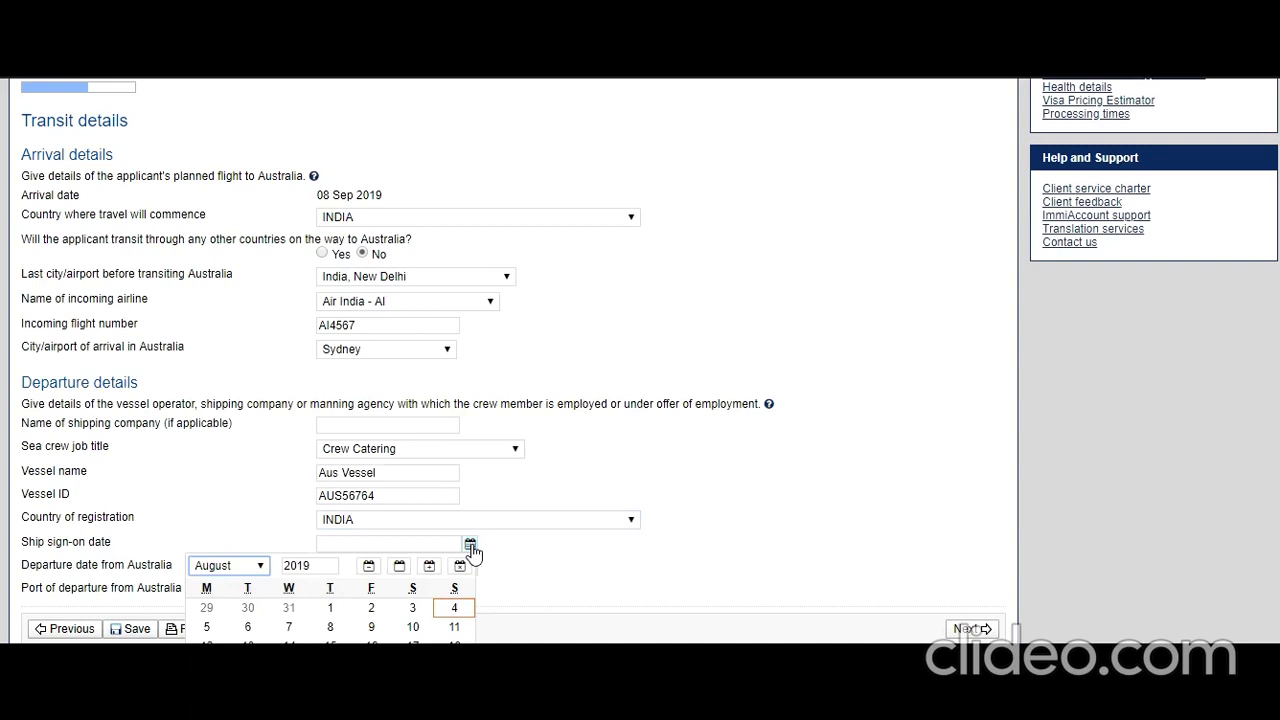
{"action": "left_click", "coordinate": [330, 608]}
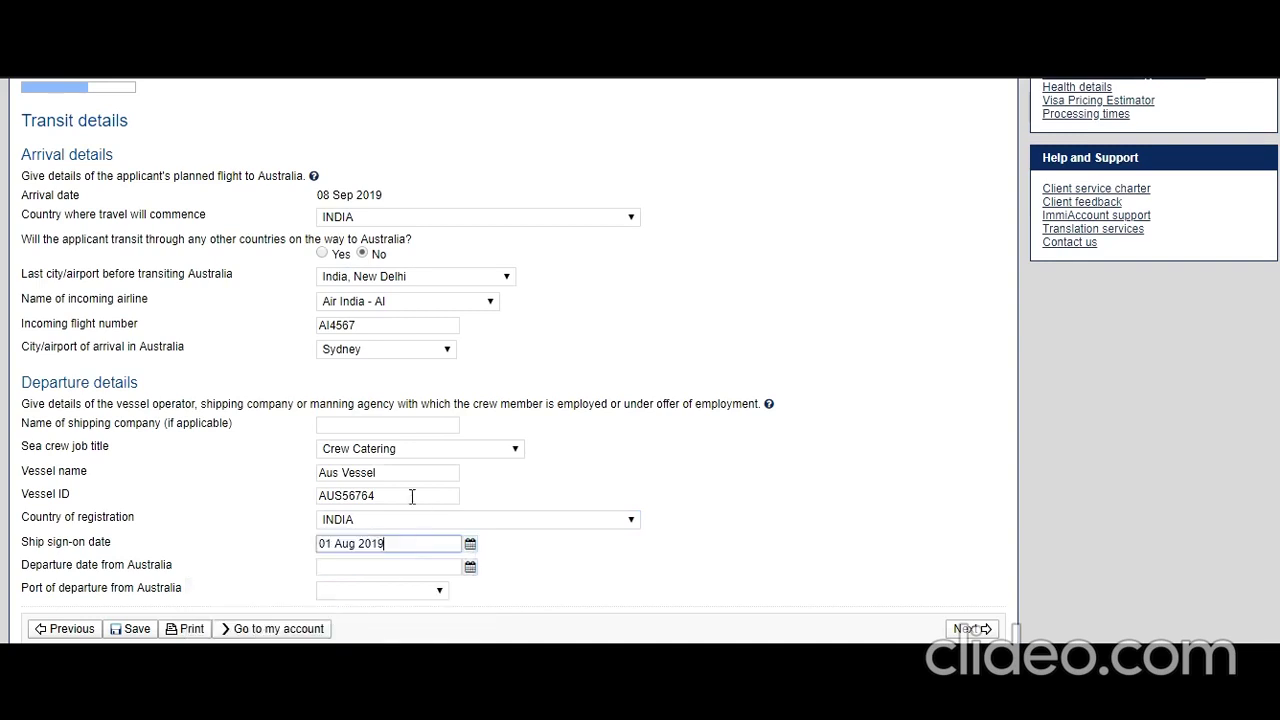
{"action": "left_click", "coordinate": [470, 567]}
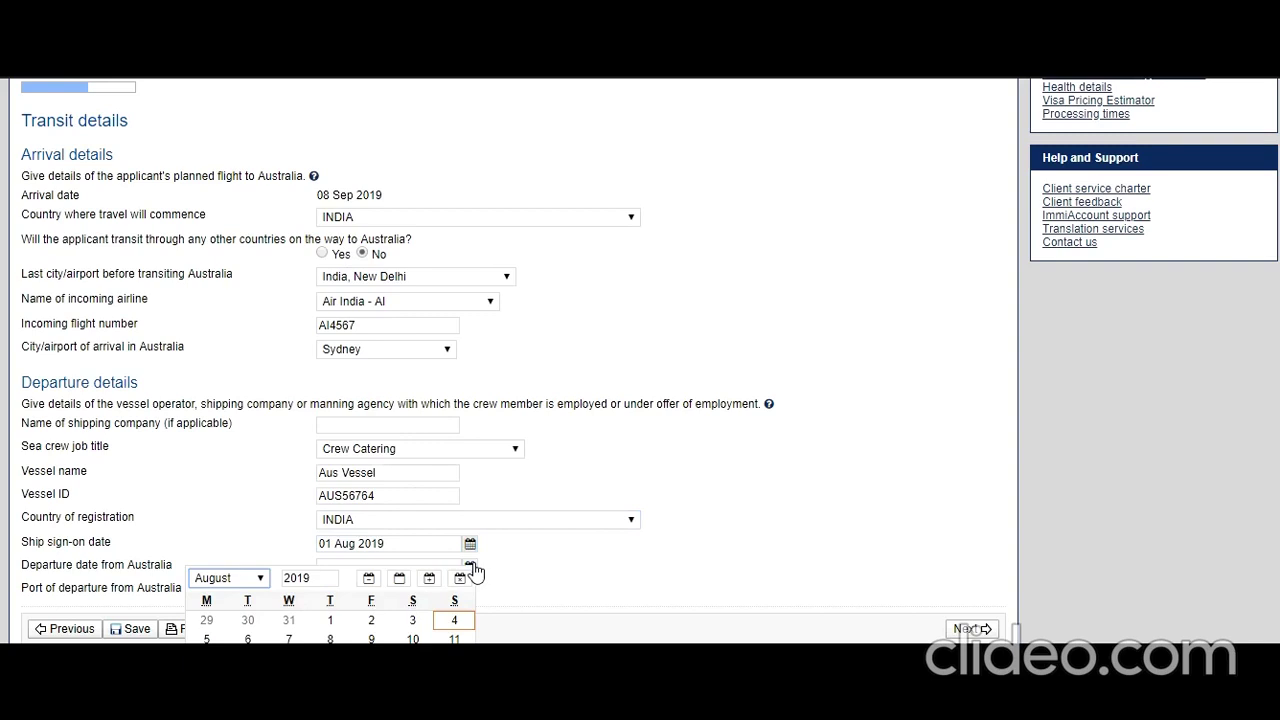
{"action": "left_click", "coordinate": [262, 578]}
{"action": "left_click", "coordinate": [252, 516]}
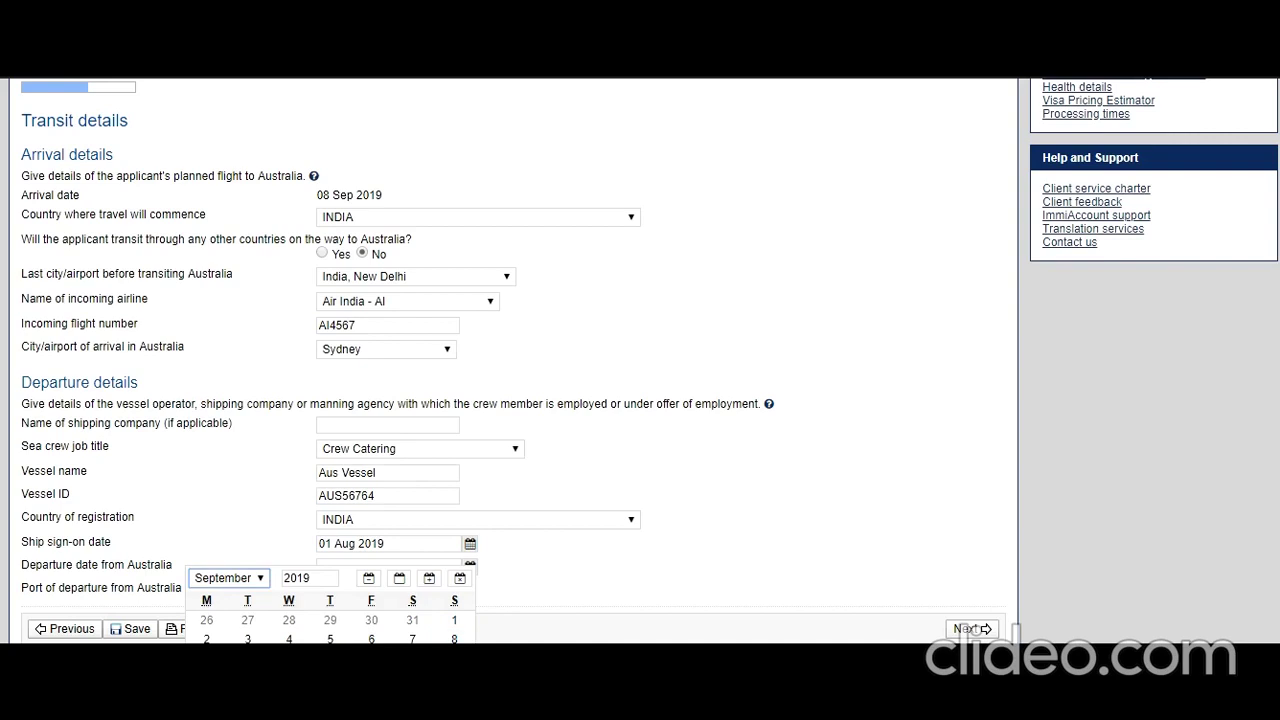
{"action": "left_click", "coordinate": [454, 638]}
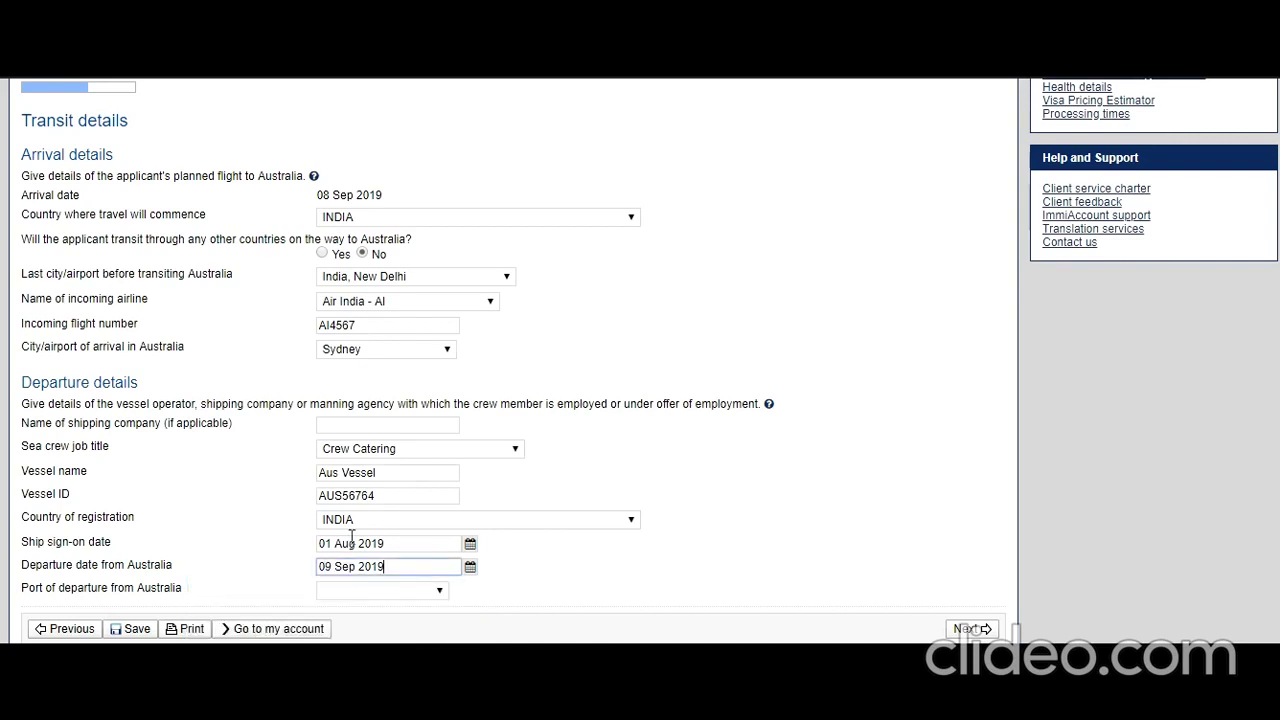
- Choose Sydney as the port of departure
{"action": "left_click", "coordinate": [443, 591]}
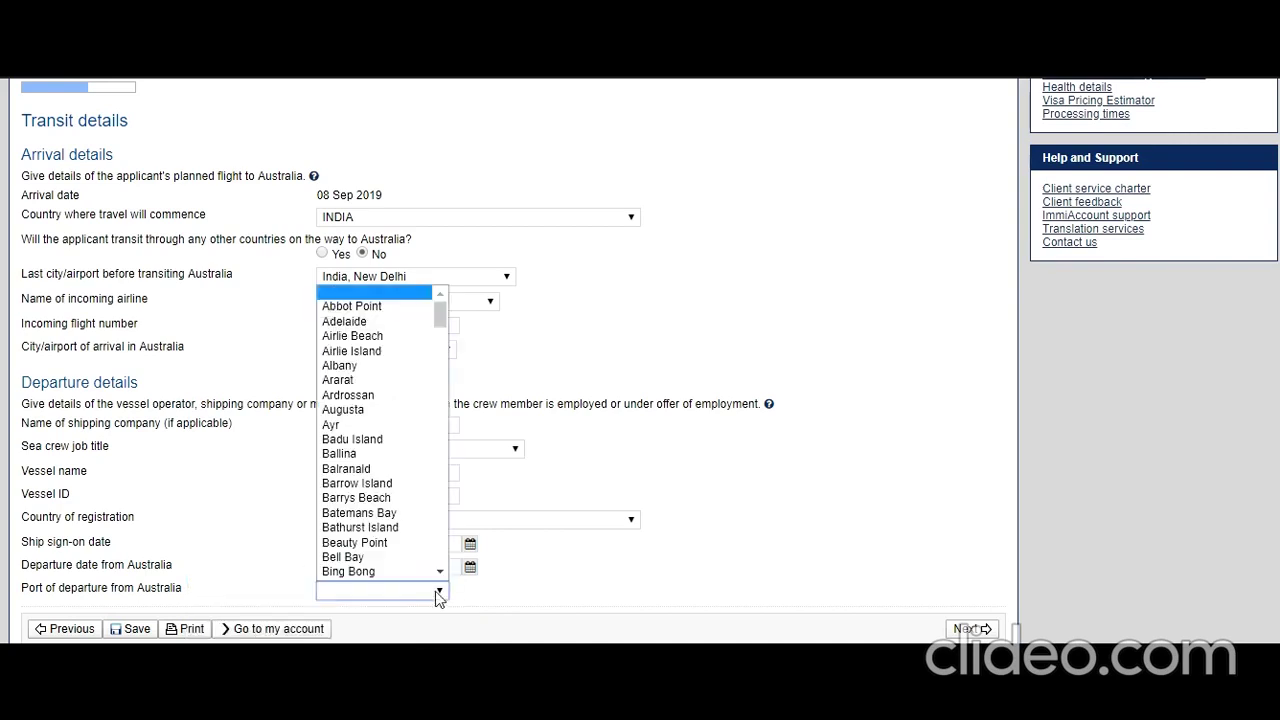
{"action": "scroll", "coordinate": [393, 408], "scroll_direction": "down", "scroll_amount": 20}
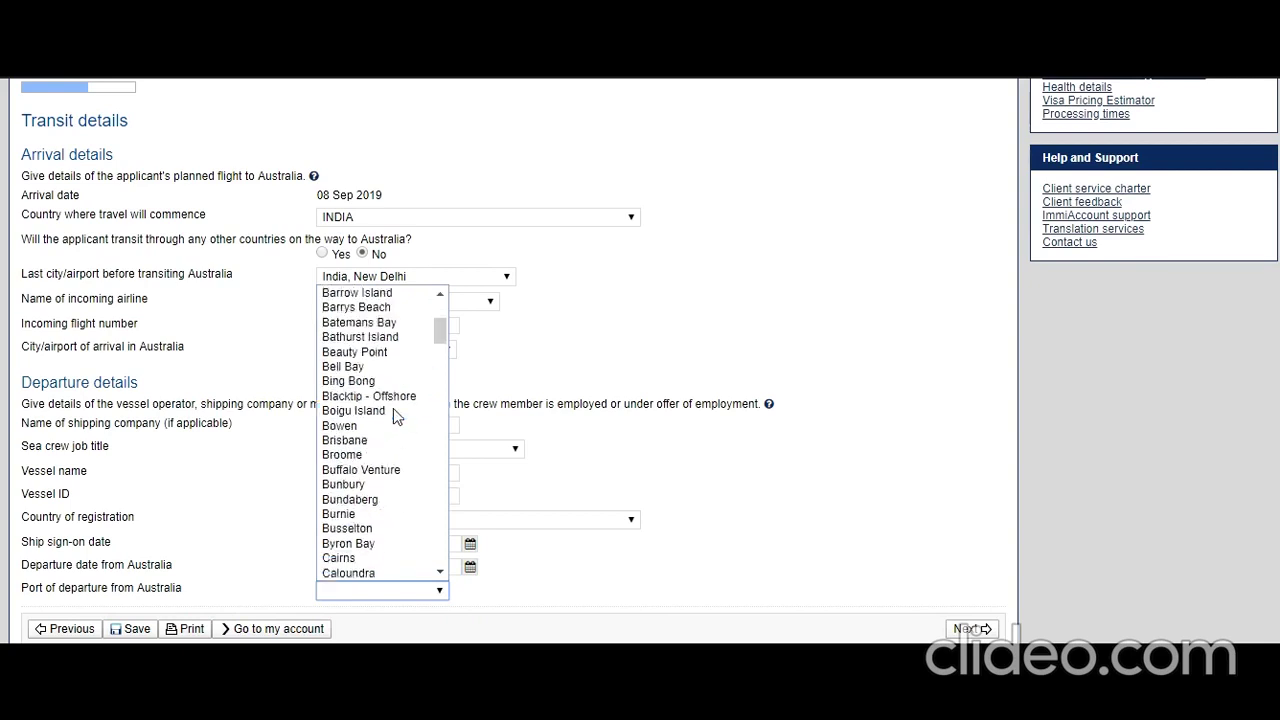
{"action": "scroll", "coordinate": [393, 410], "scroll_direction": "down", "scroll_amount": 15}
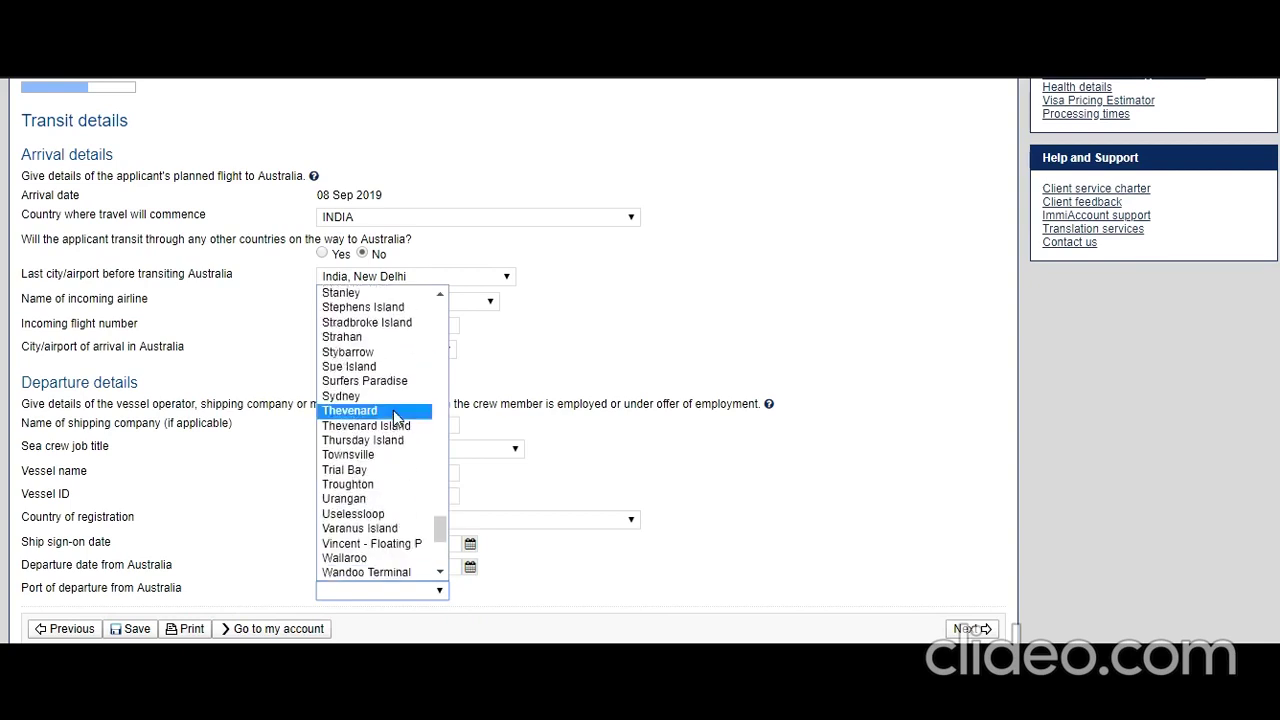
{"action": "left_click", "coordinate": [385, 396]}
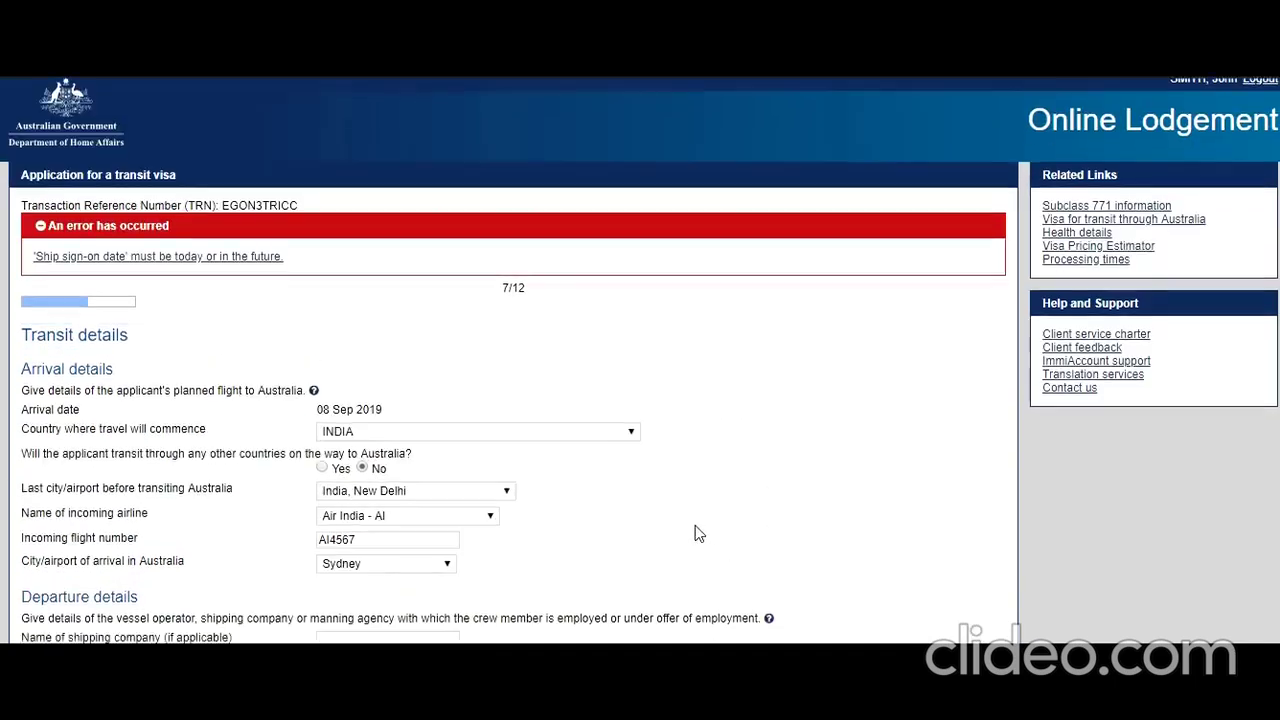
- Change the ship sign-on date in the calendar until it reads 08 Sep 2019
{"action": "scroll", "coordinate": [698, 533], "scroll_direction": "down", "scroll_amount": 3}
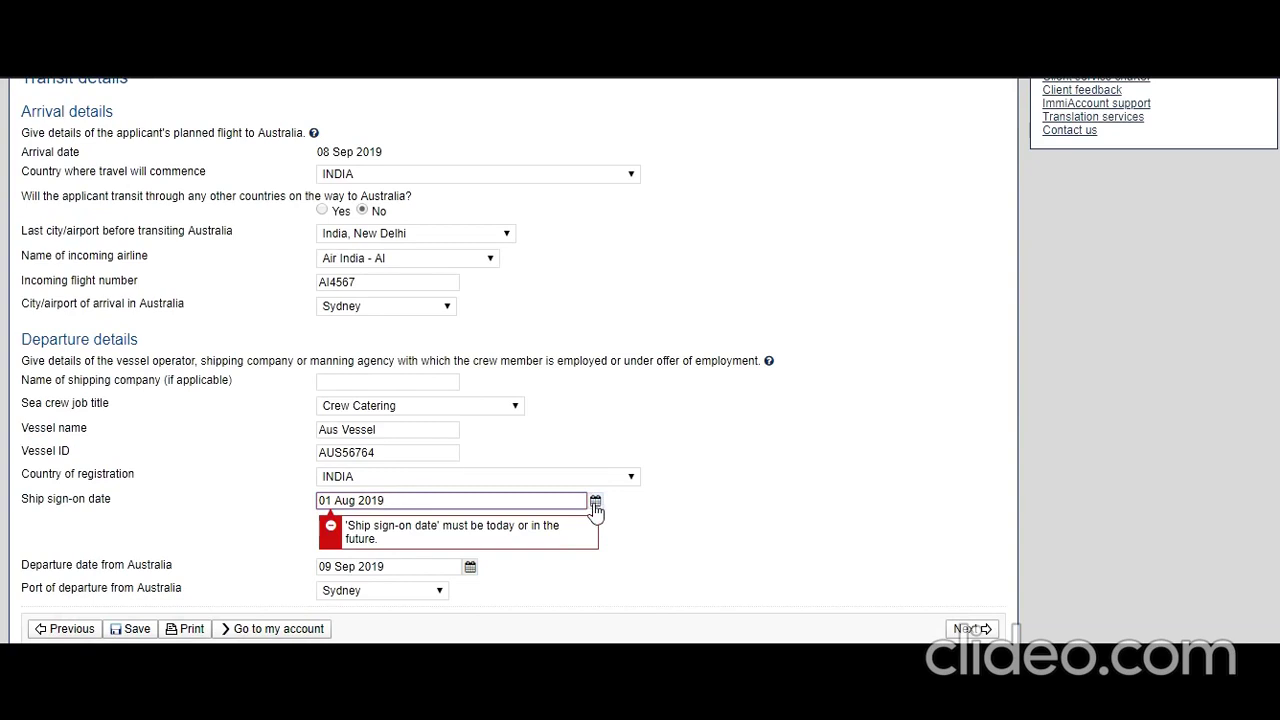
{"action": "left_click", "coordinate": [594, 504]}
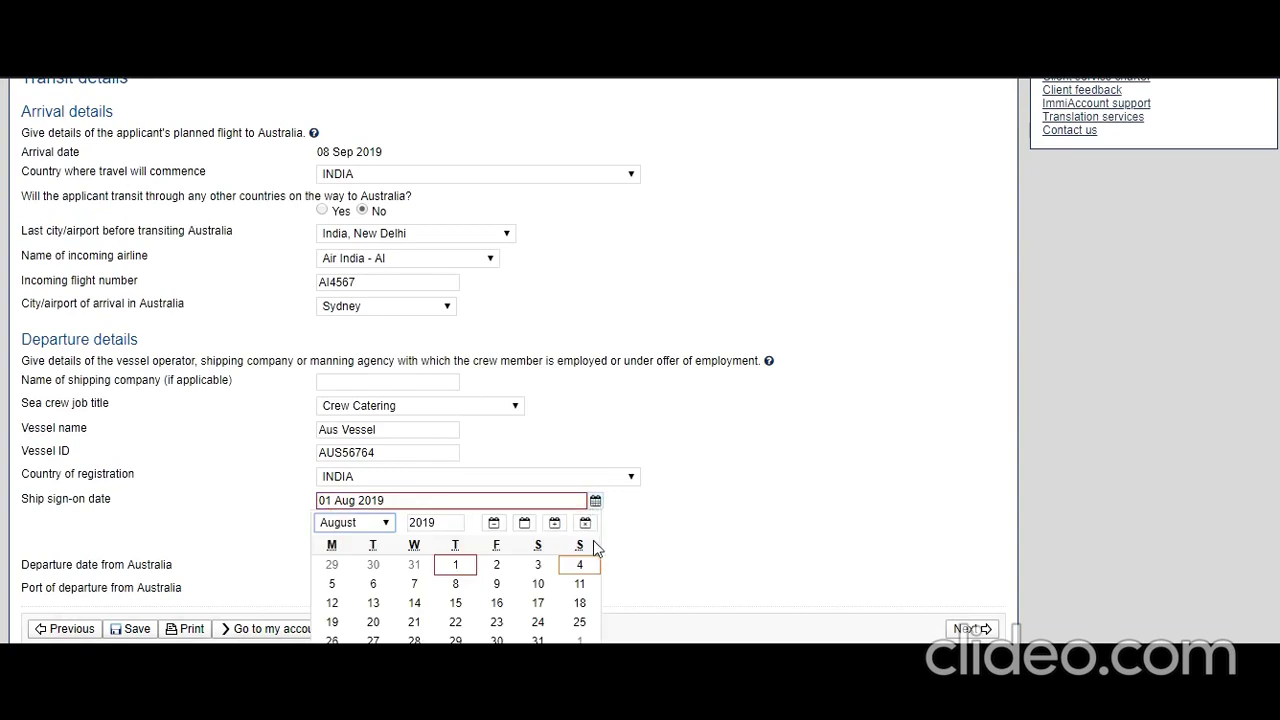
{"action": "left_click", "coordinate": [580, 568]}
{"action": "left_click", "coordinate": [595, 501]}
{"action": "left_click", "coordinate": [538, 603]}
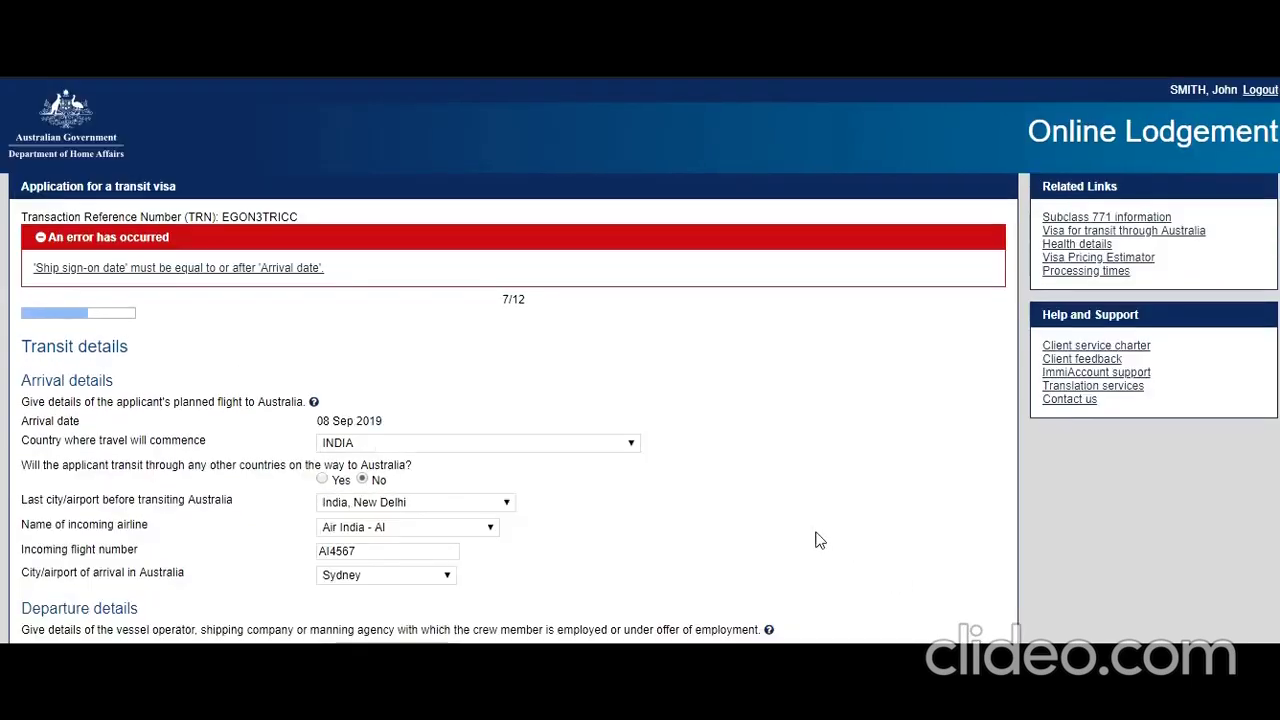
{"action": "scroll", "coordinate": [818, 540], "scroll_direction": "down", "scroll_amount": 3}
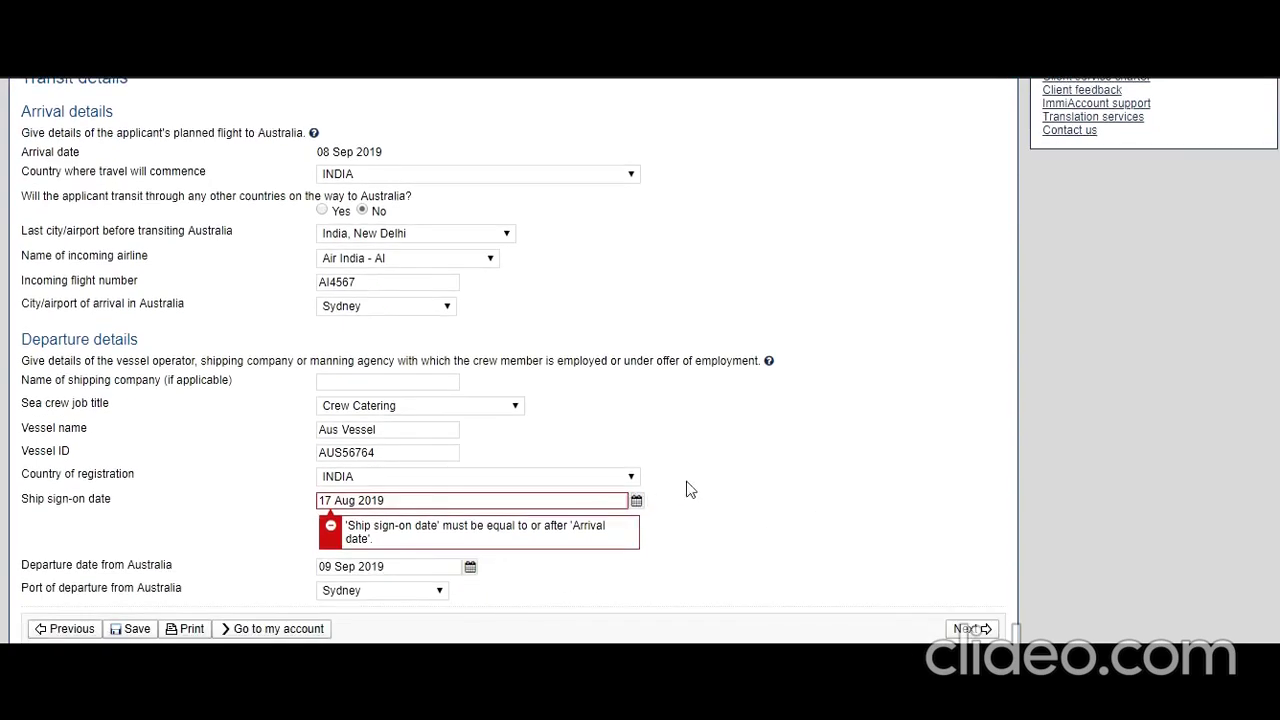
{"action": "left_click", "coordinate": [636, 500]}
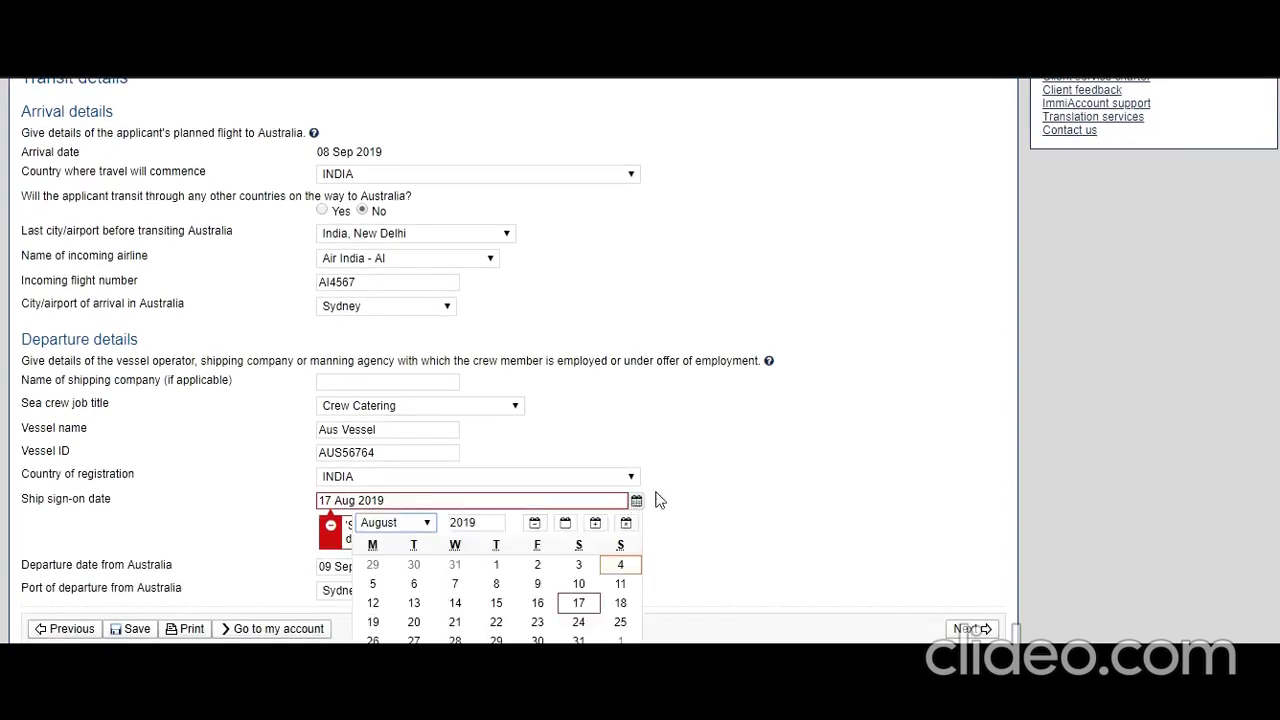
{"action": "left_click", "coordinate": [424, 527]}
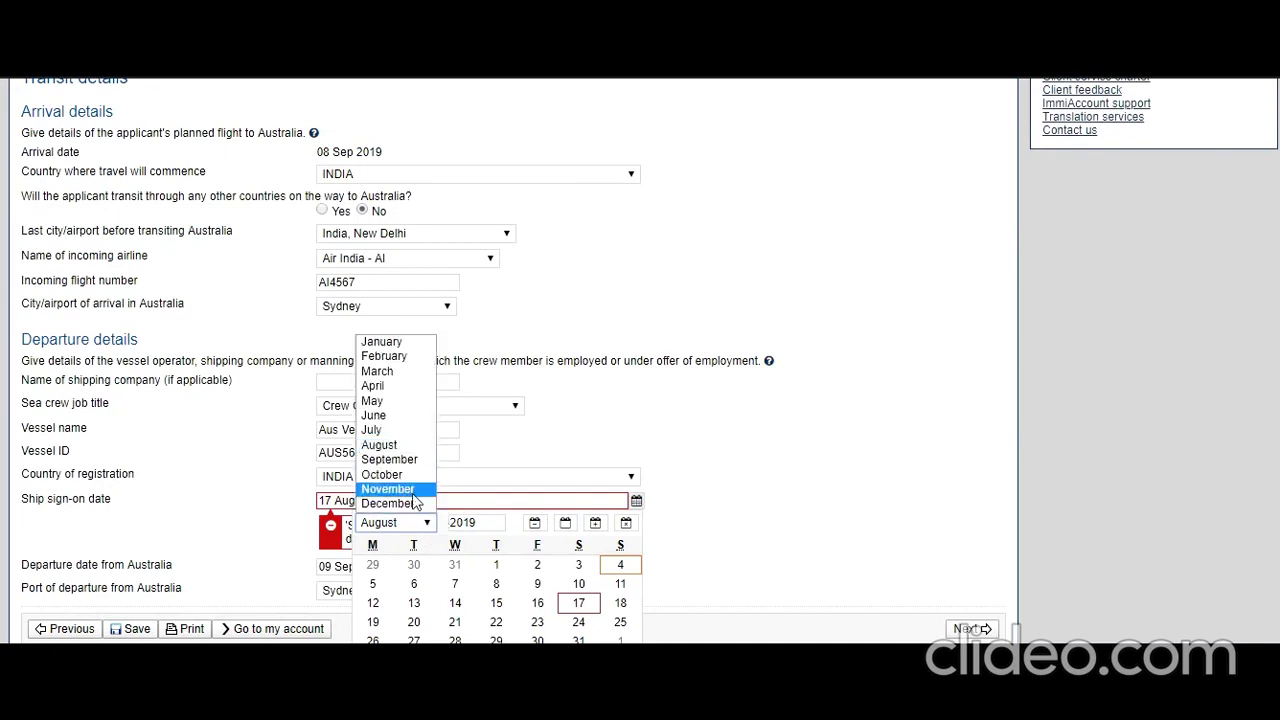
{"action": "left_click", "coordinate": [414, 459]}
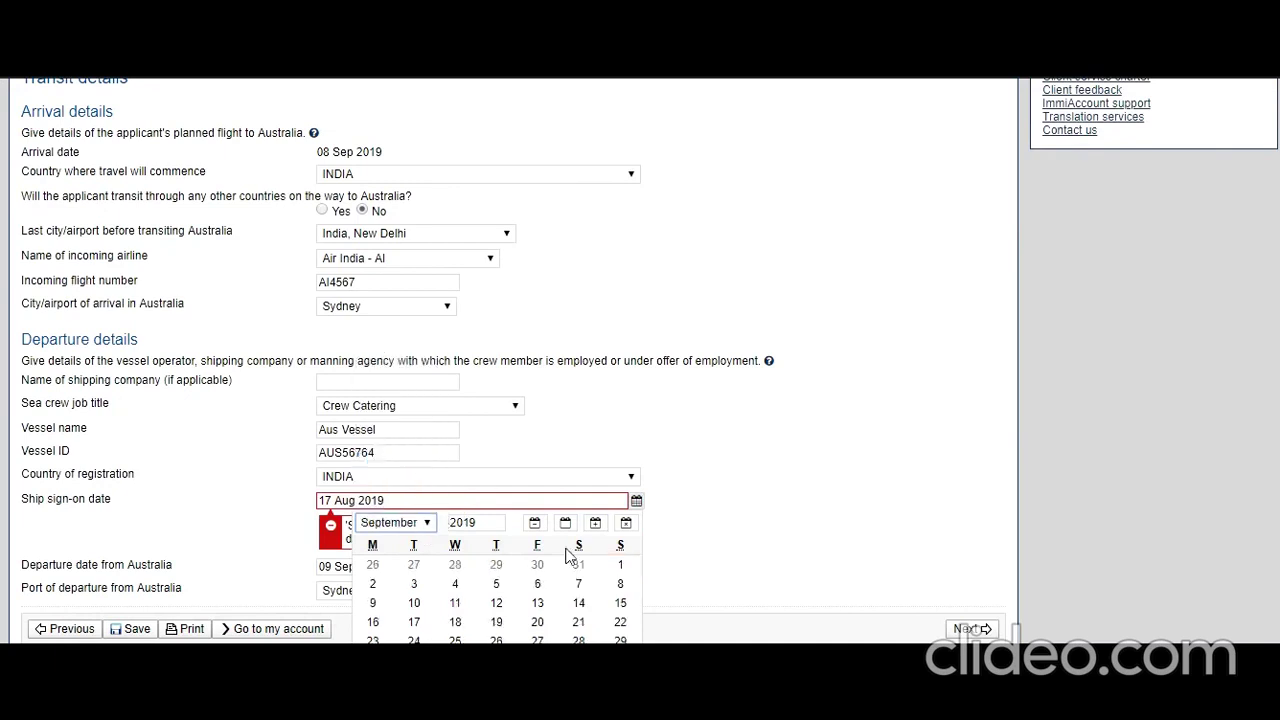
{"action": "left_click", "coordinate": [620, 586]}
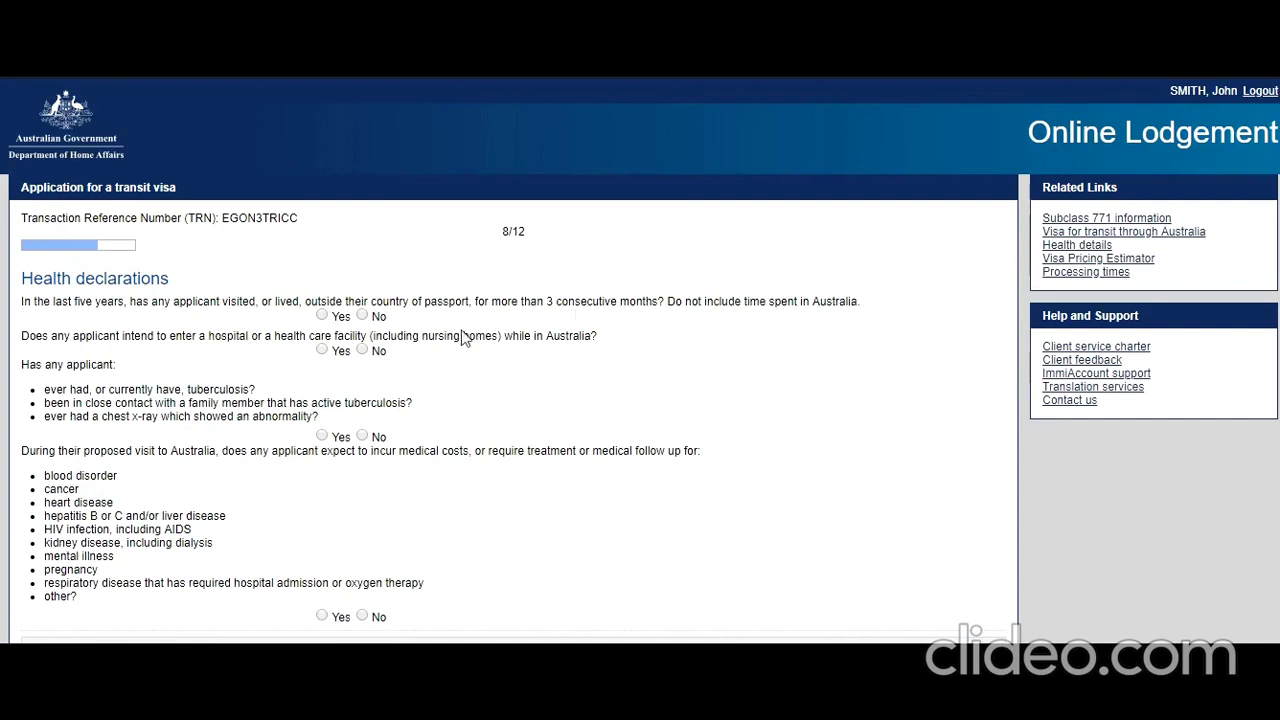
- Answer No to the residence, hospital care, tuberculosis and medical costs health questions
{"action": "left_click", "coordinate": [362, 316]}
{"action": "left_click", "coordinate": [363, 351]}
{"action": "left_click", "coordinate": [363, 436]}
{"action": "left_click", "coordinate": [362, 617]}
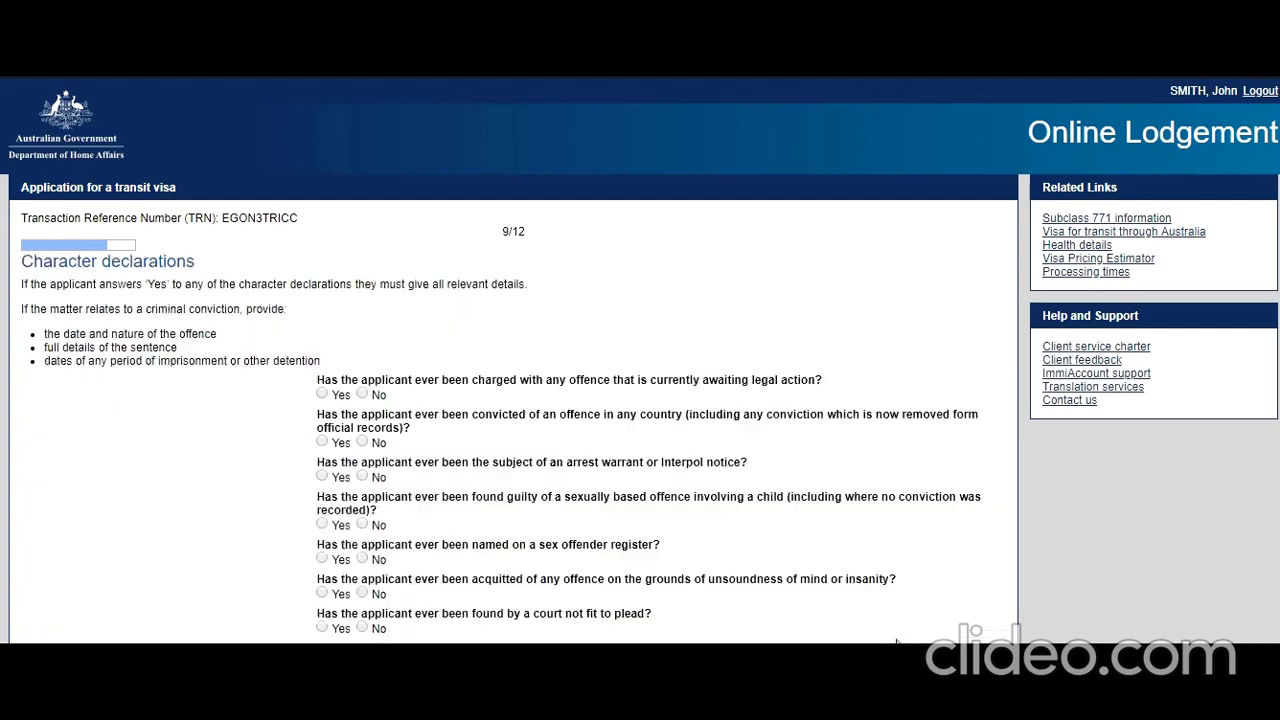
- Answer No to pending legal action, convictions, arrest warrants, child sexual offences and sex offender register
{"action": "scroll", "coordinate": [438, 397], "scroll_direction": "down", "scroll_amount": 1}
{"action": "scroll", "coordinate": [438, 397], "scroll_direction": "down", "scroll_amount": 1}
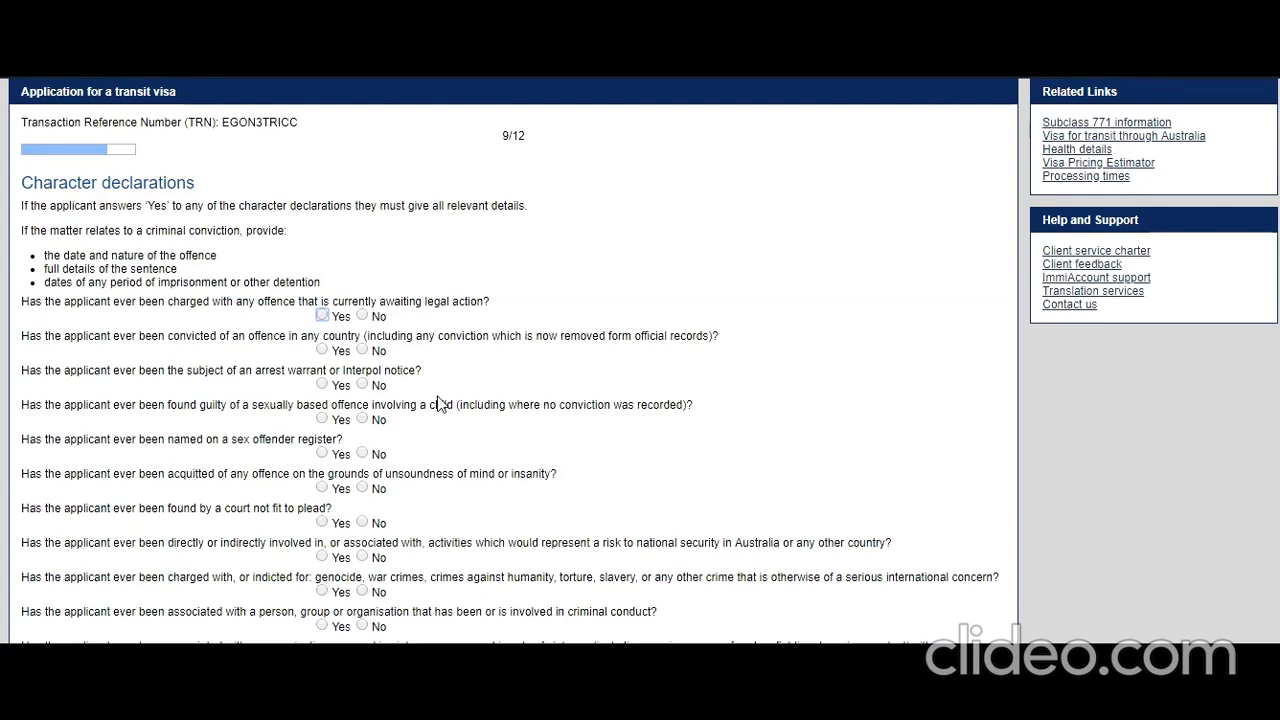
{"action": "scroll", "coordinate": [438, 404], "scroll_direction": "down", "scroll_amount": 2}
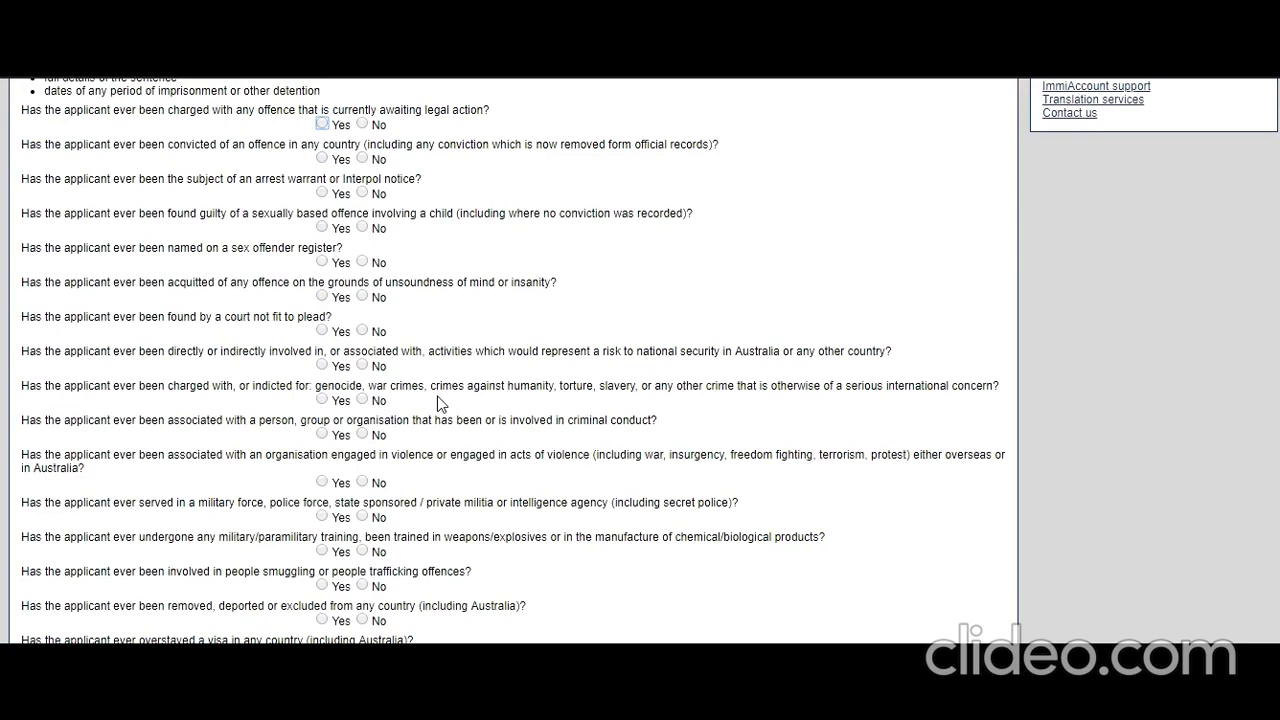
{"action": "scroll", "coordinate": [437, 403], "scroll_direction": "up", "scroll_amount": 2}
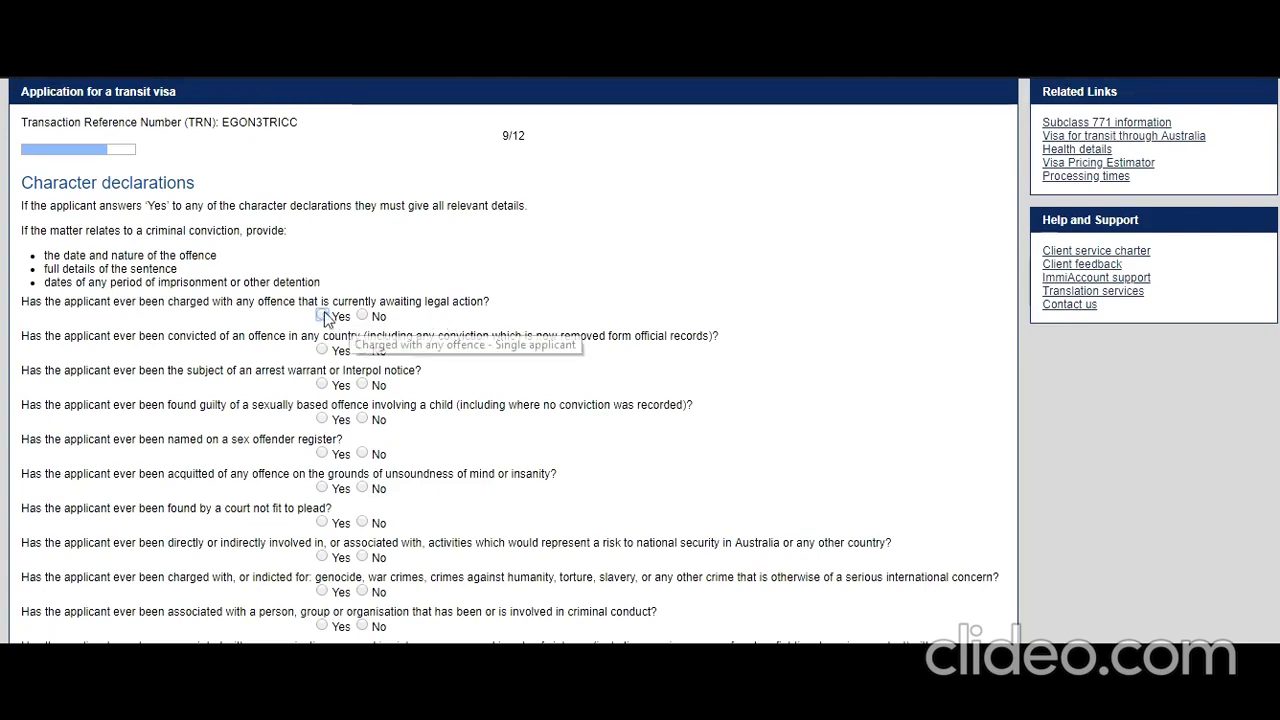
{"action": "left_click", "coordinate": [322, 316]}
{"action": "left_click", "coordinate": [368, 316]}
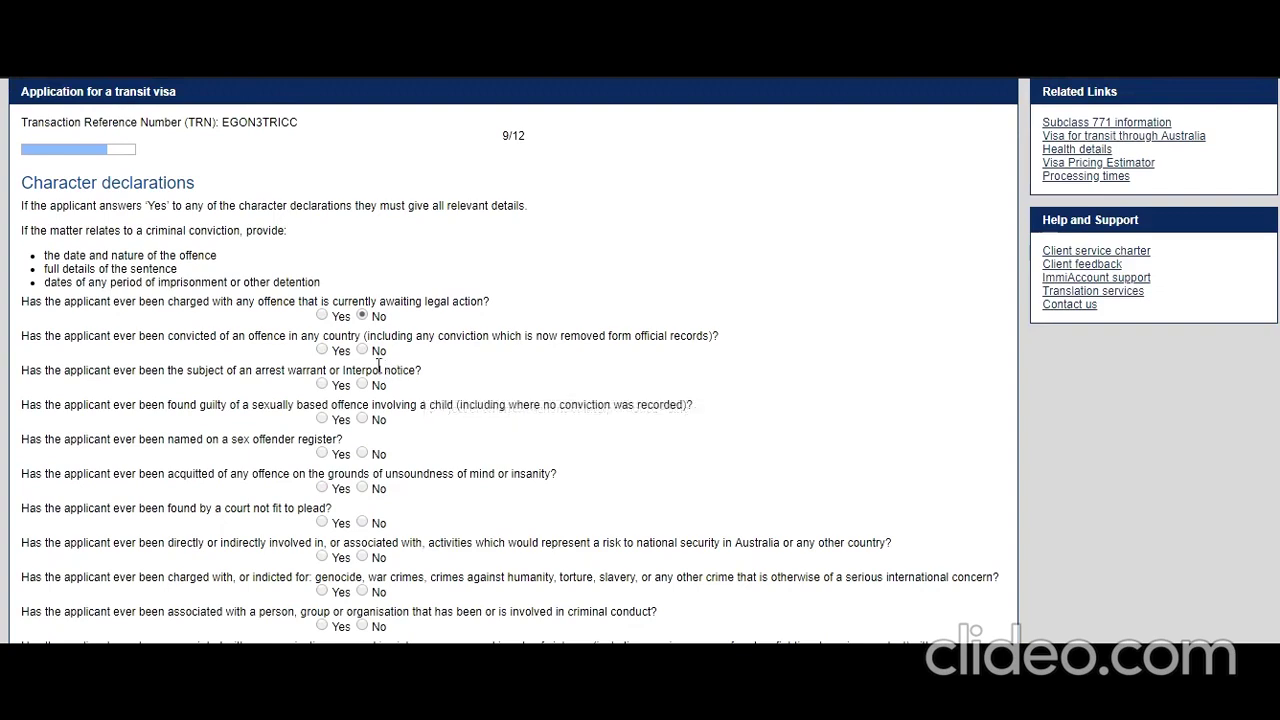
{"action": "left_click", "coordinate": [363, 351]}
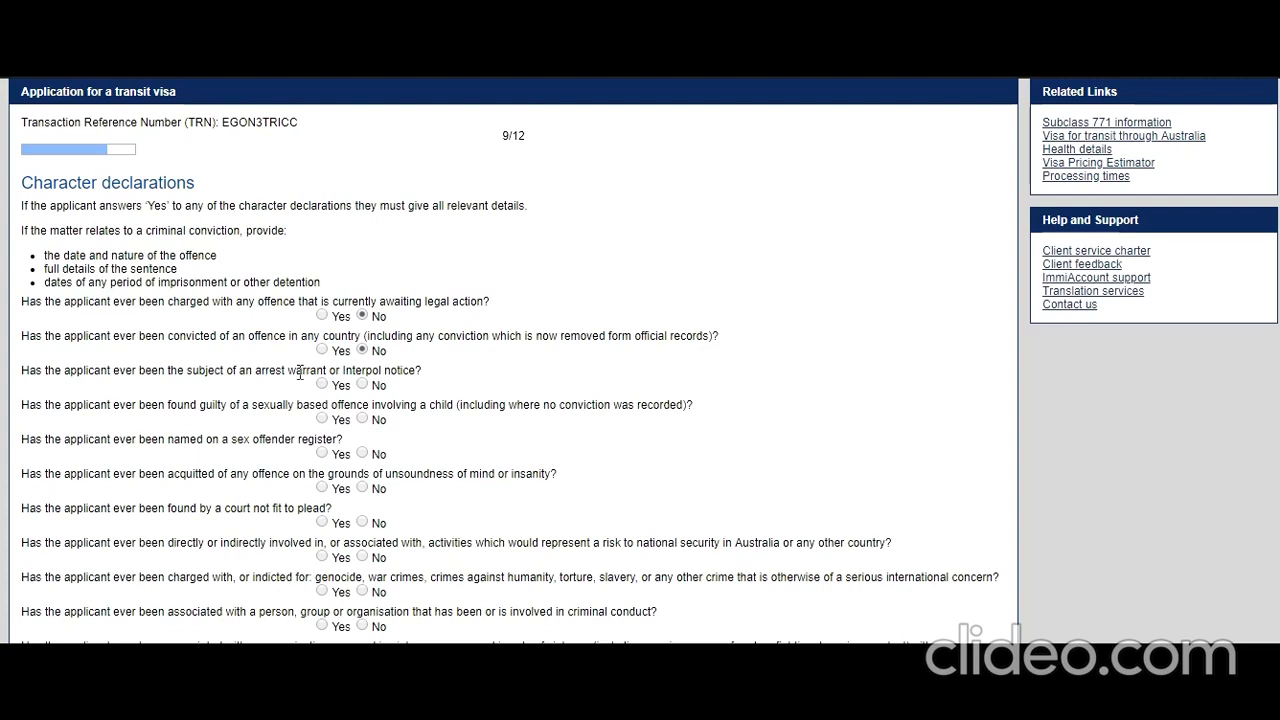
{"action": "left_click", "coordinate": [363, 386]}
{"action": "scroll", "coordinate": [336, 443], "scroll_direction": "down", "scroll_amount": 1}
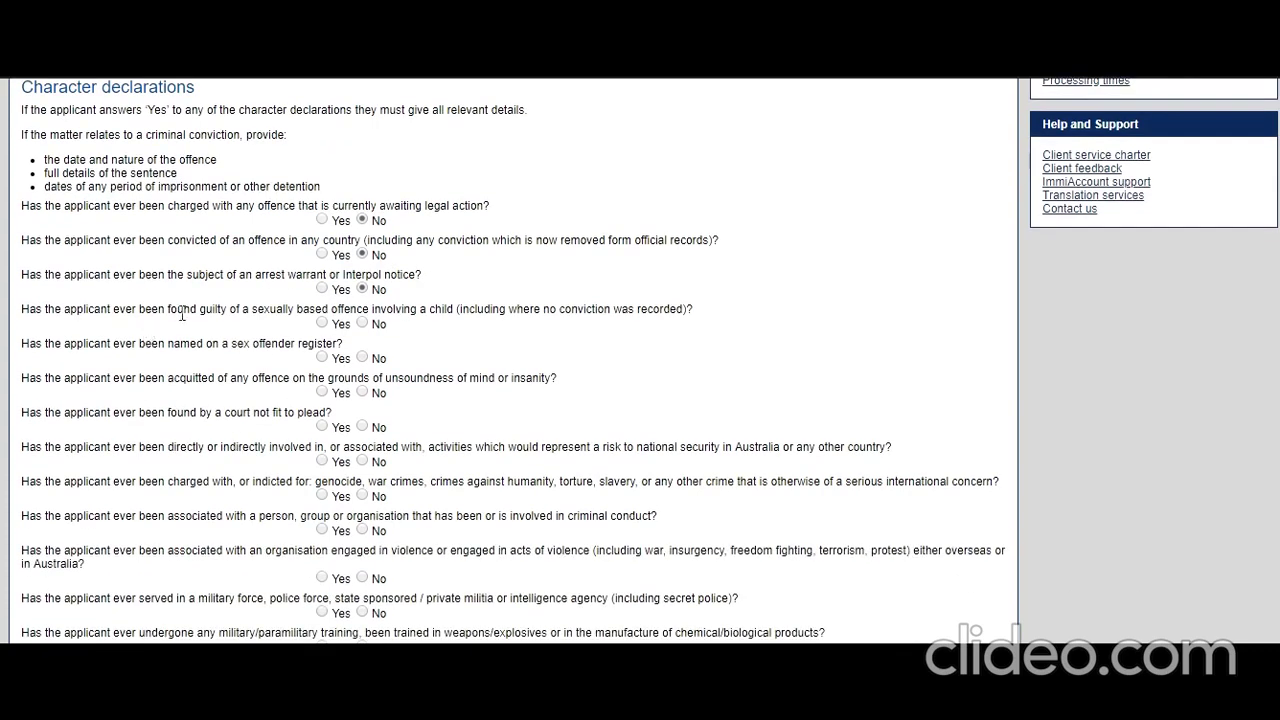
{"action": "left_click", "coordinate": [362, 325]}
{"action": "left_click", "coordinate": [362, 357]}
{"action": "scroll", "coordinate": [233, 388], "scroll_direction": "down", "scroll_amount": 1}
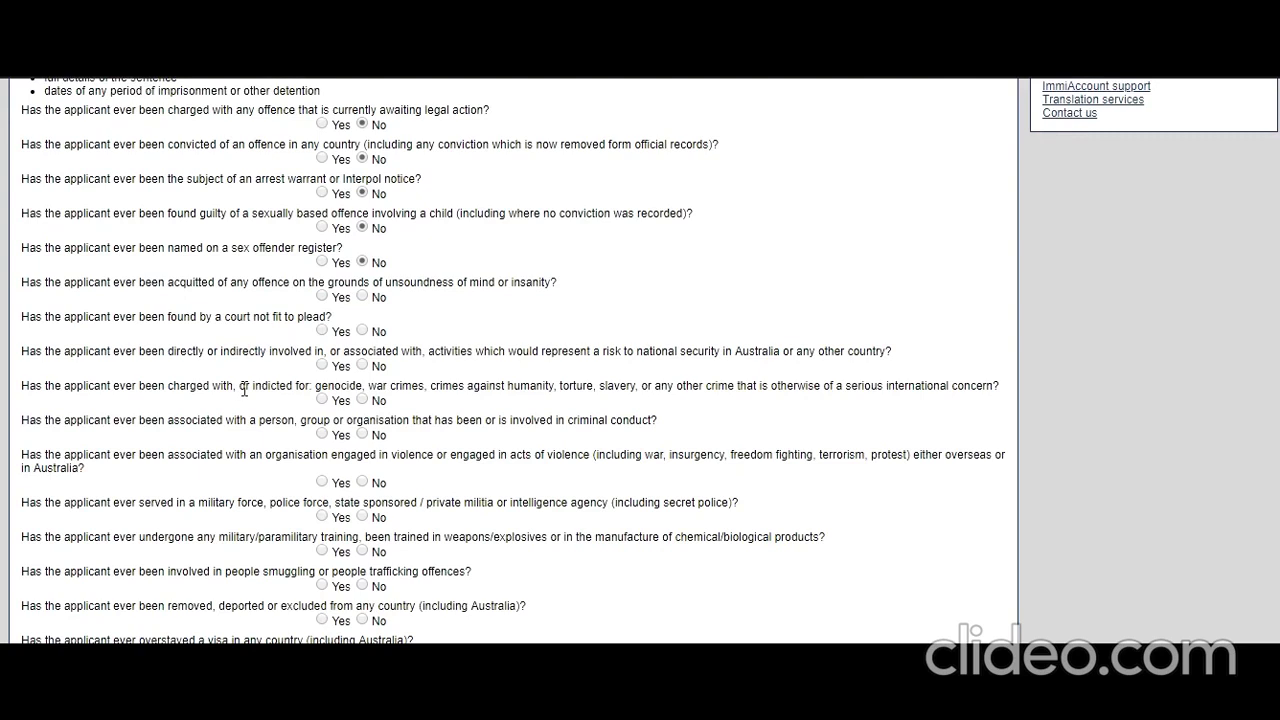
- Answer No to the mental fitness, national security, war crimes and criminal or violent association questions
{"action": "left_click", "coordinate": [362, 296]}
{"action": "left_click", "coordinate": [362, 331]}
{"action": "left_click", "coordinate": [362, 366]}
{"action": "left_click", "coordinate": [362, 399]}
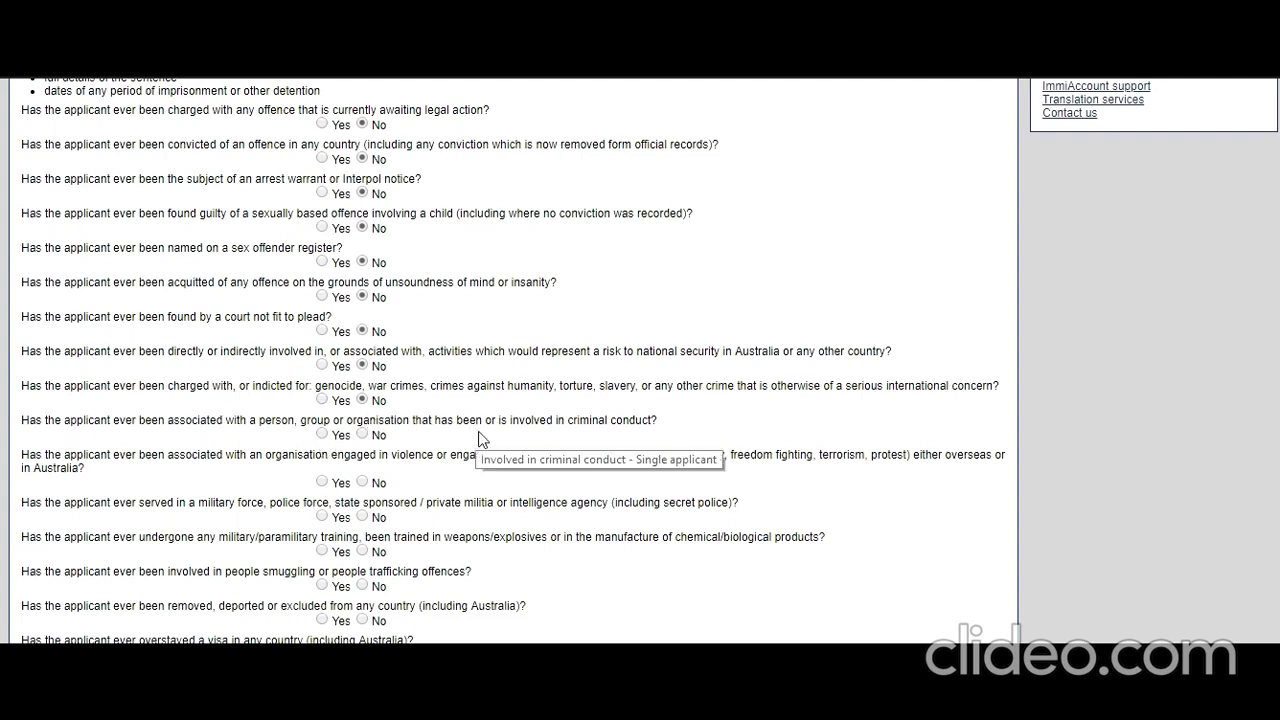
{"action": "left_click", "coordinate": [361, 436]}
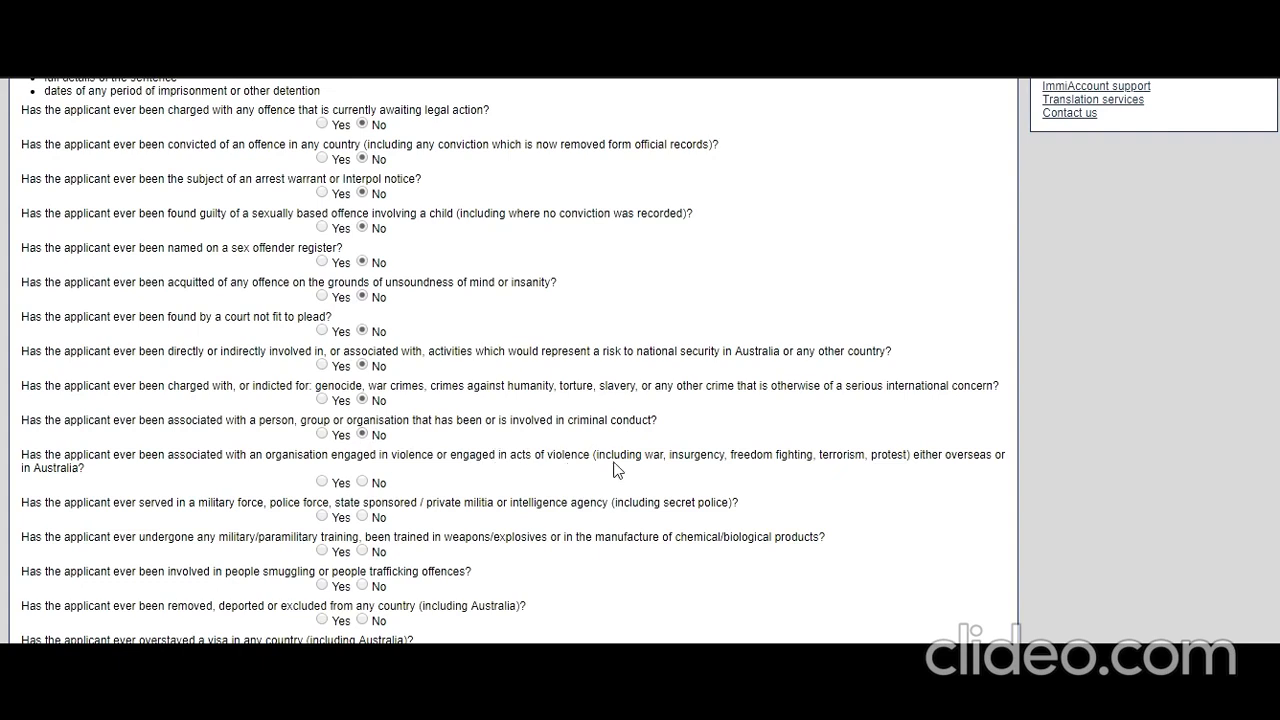
{"action": "left_click", "coordinate": [362, 482]}
- Answer No to military service, weapons training, people smuggling, deportation, overstay and debt questions, then continue
{"action": "scroll", "coordinate": [224, 503], "scroll_direction": "down", "scroll_amount": 2}
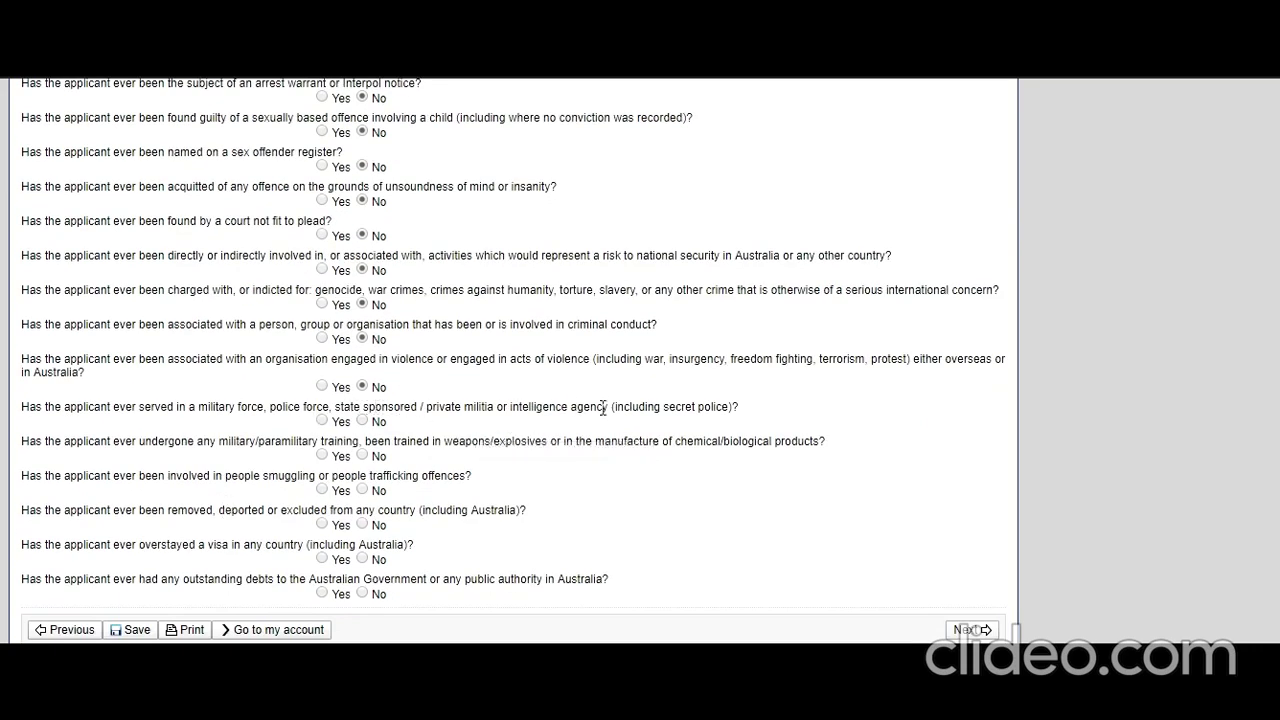
{"action": "left_click", "coordinate": [362, 420]}
{"action": "left_click", "coordinate": [363, 455]}
{"action": "left_click", "coordinate": [363, 489]}
{"action": "left_click", "coordinate": [362, 524]}
{"action": "left_click", "coordinate": [362, 558]}
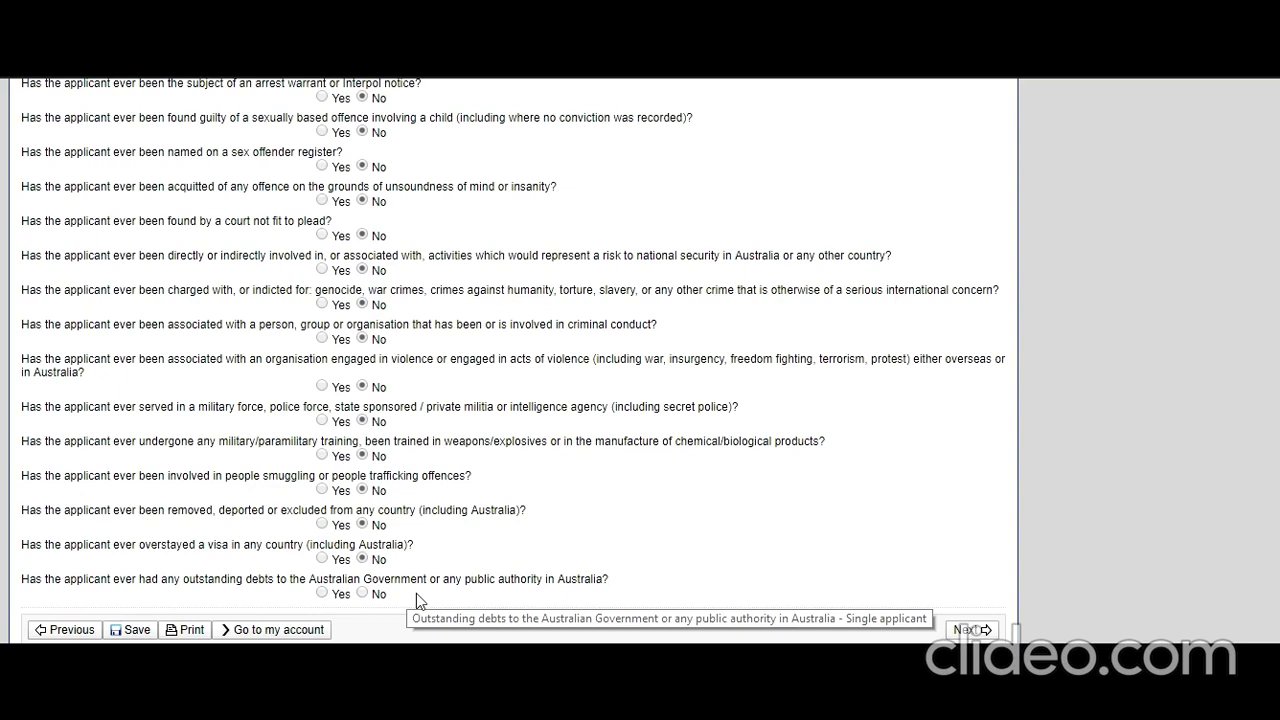
{"action": "left_click", "coordinate": [362, 595]}
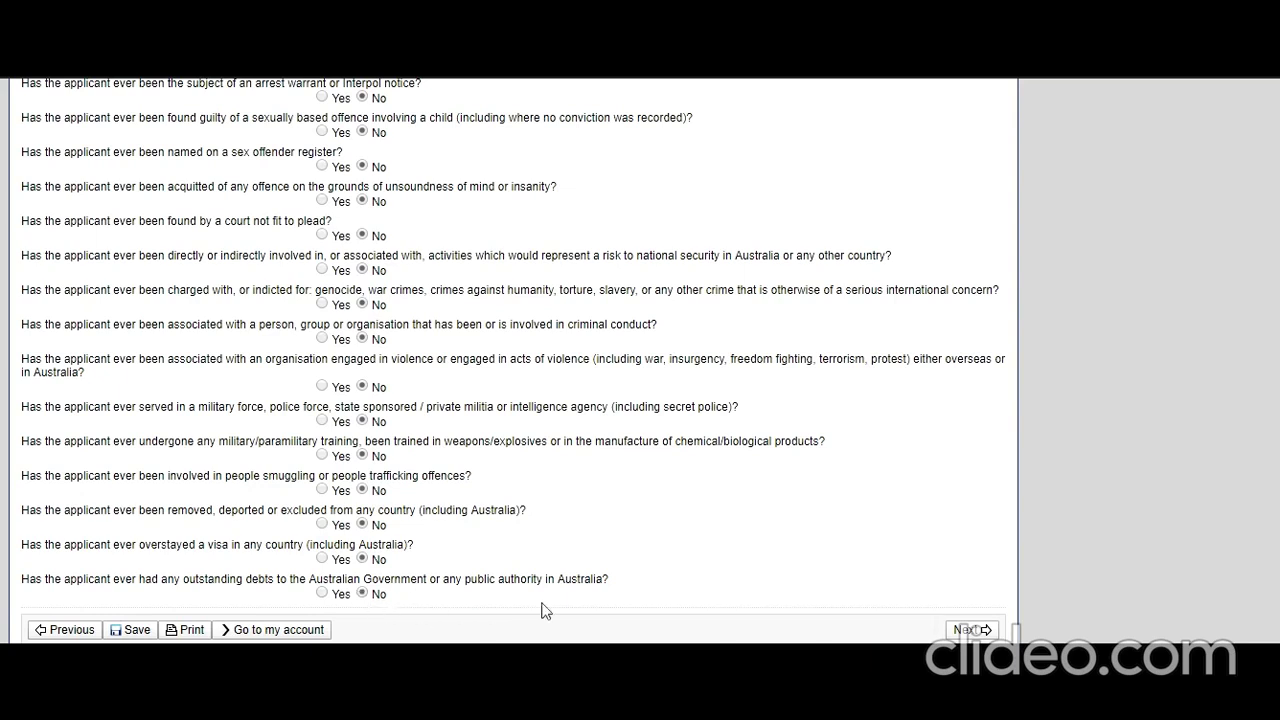
{"action": "left_click", "coordinate": [972, 628]}
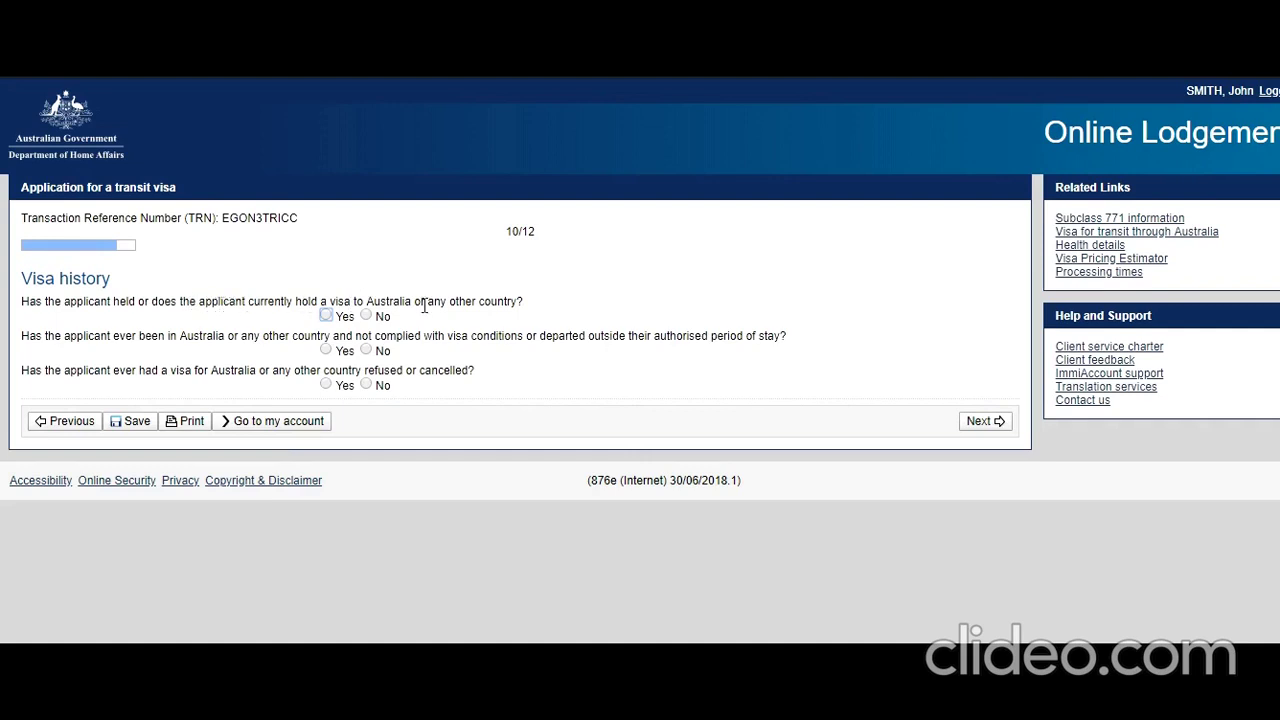
- Answer No to prior visas, breached conditions and refused or cancelled visas, then continue
{"action": "left_click", "coordinate": [366, 316]}
{"action": "left_click", "coordinate": [366, 349]}
{"action": "left_click", "coordinate": [366, 385]}
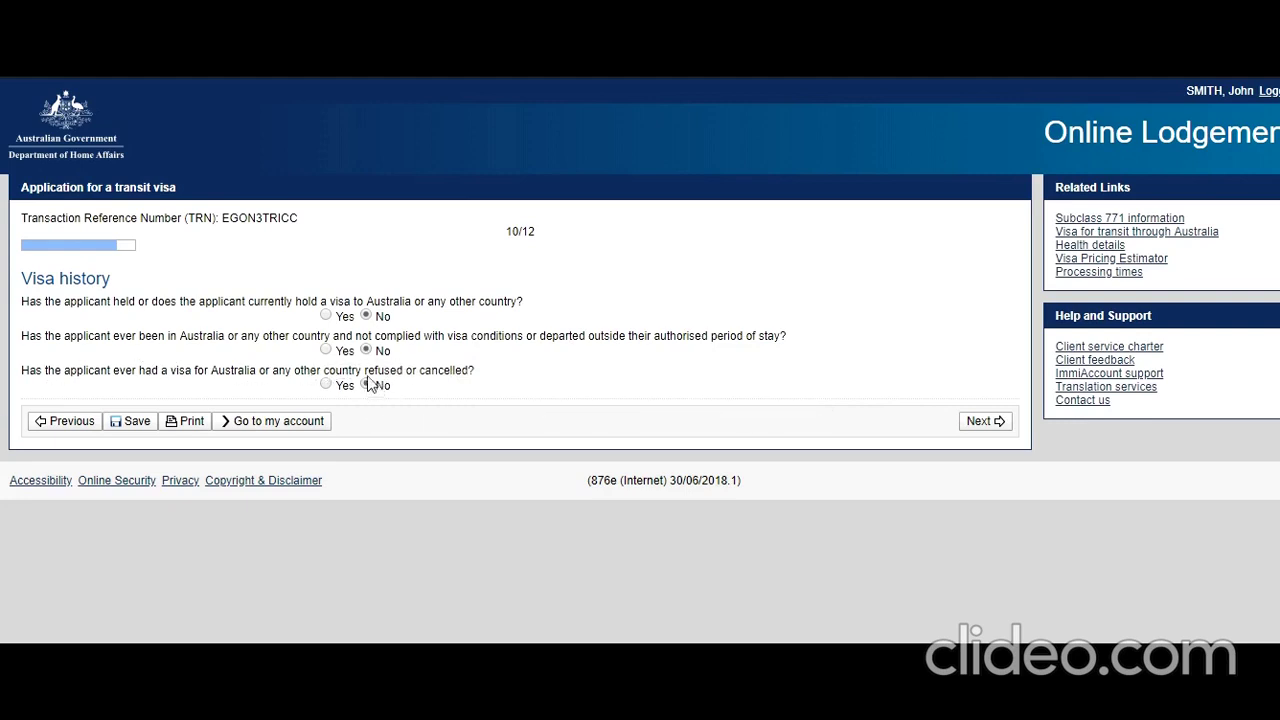
{"action": "left_click", "coordinate": [986, 427]}
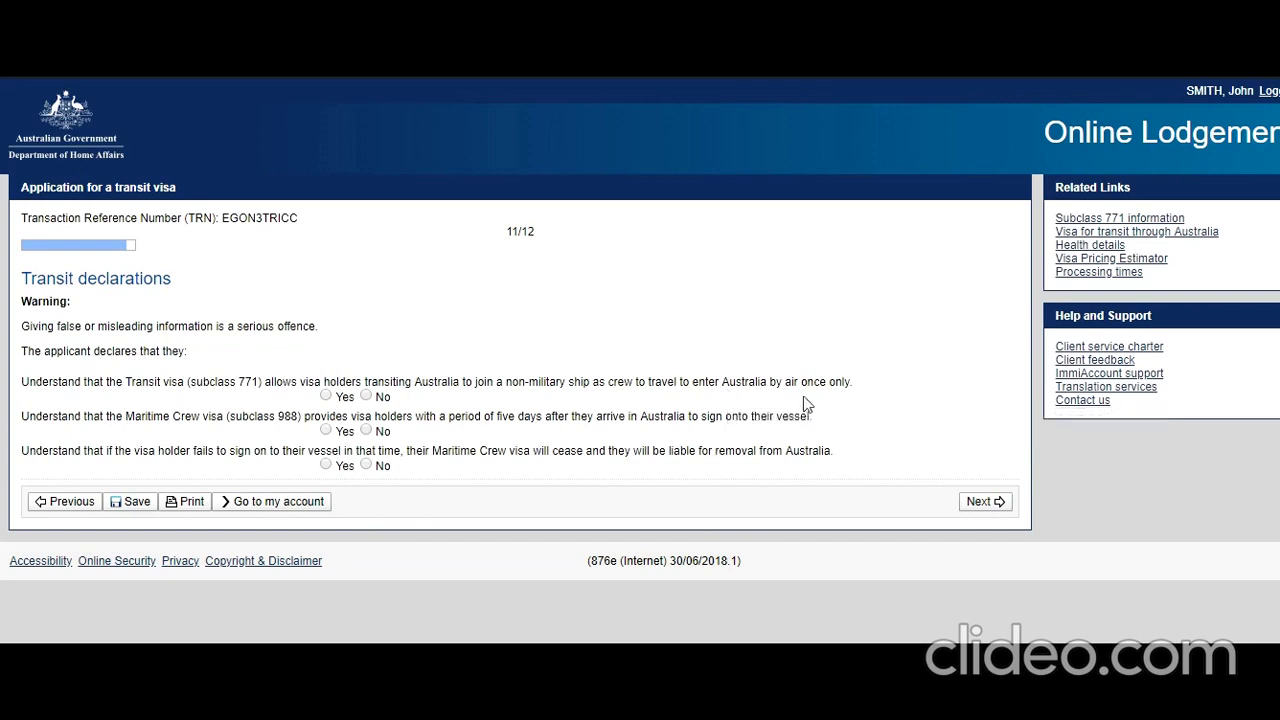
- Answer Yes to the subclass 771, Maritime Crew five-day and failure-to-sign-on declarations
{"action": "left_click", "coordinate": [325, 397]}
{"action": "left_click", "coordinate": [324, 431]}
{"action": "left_click", "coordinate": [325, 465]}
- Answer Yes to the accuracy, fraudulent documents, cancellation, change notification and privacy declarations
{"action": "left_click", "coordinate": [996, 501]}
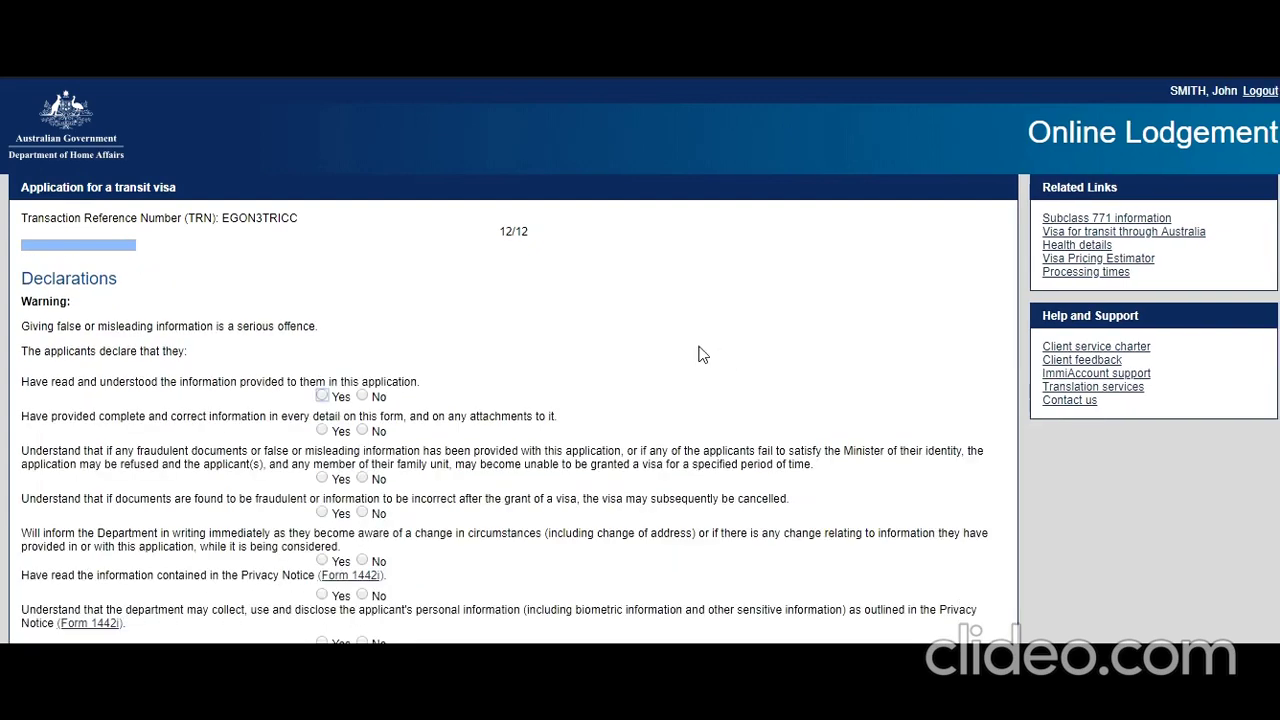
{"action": "scroll", "coordinate": [426, 352], "scroll_direction": "down", "scroll_amount": 1}
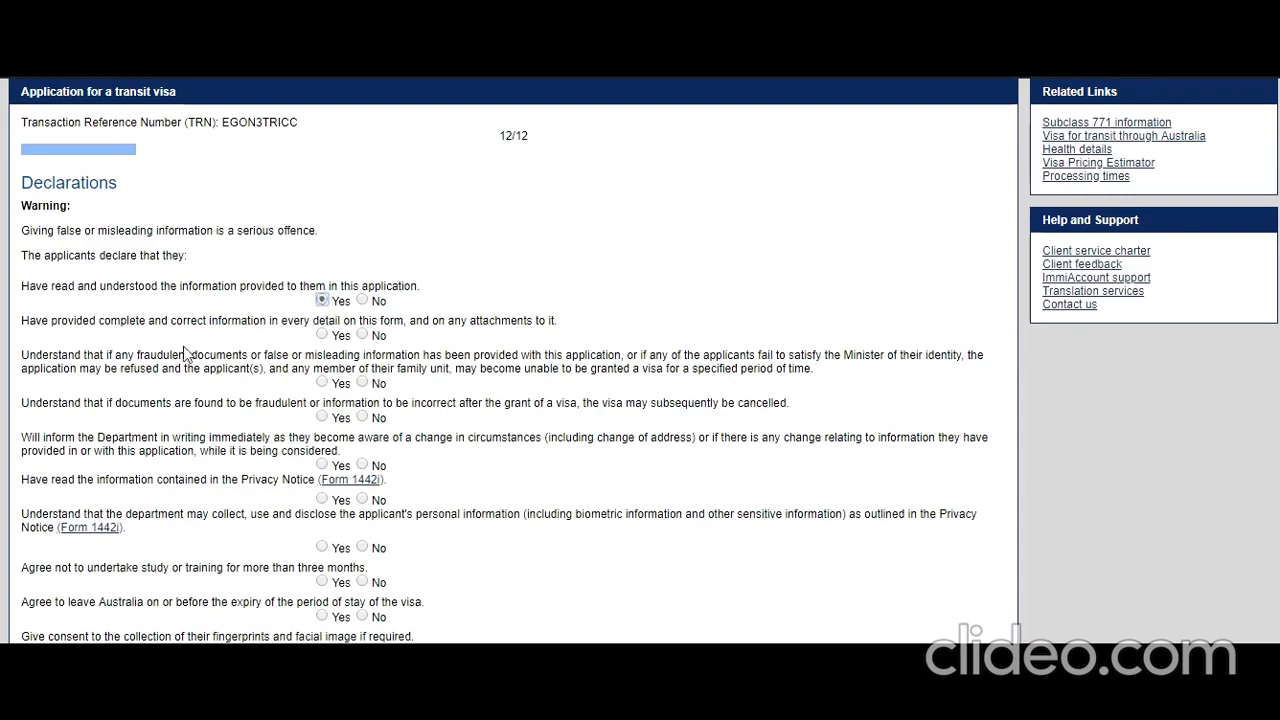
{"action": "left_click", "coordinate": [322, 336]}
{"action": "scroll", "coordinate": [236, 370], "scroll_direction": "down", "scroll_amount": 1}
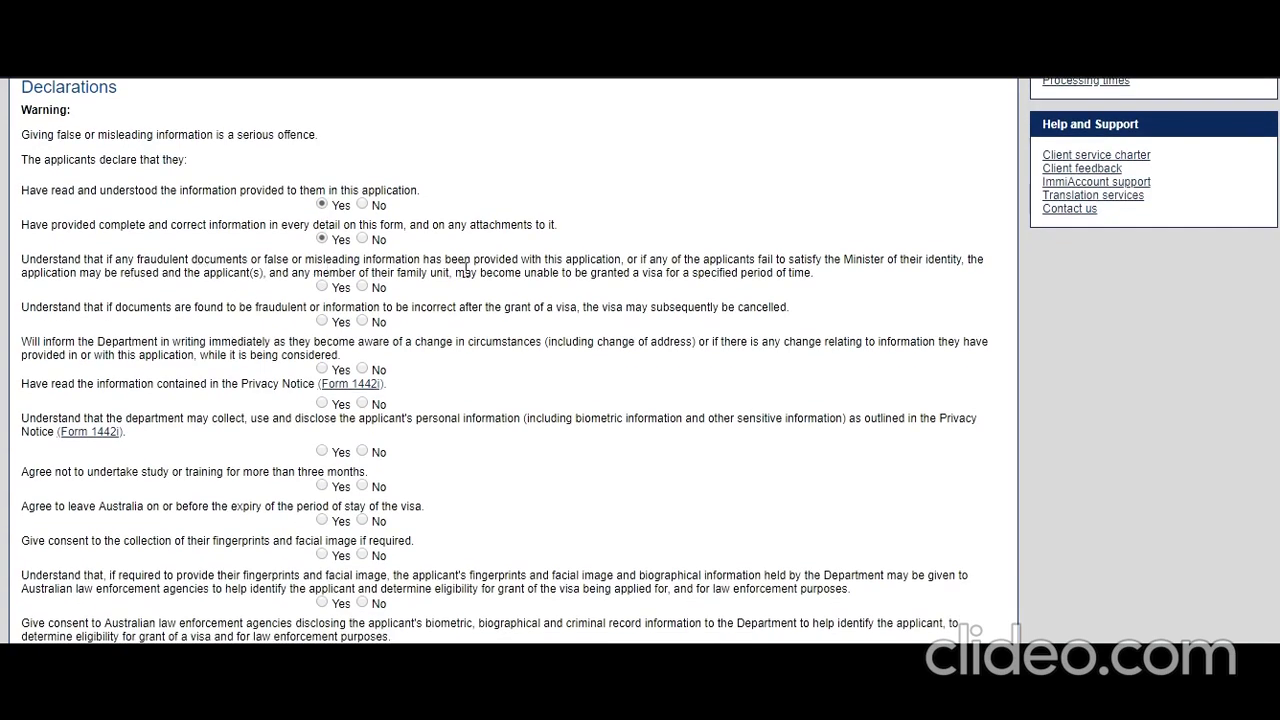
{"action": "left_click", "coordinate": [322, 286]}
{"action": "left_click", "coordinate": [321, 321]}
{"action": "left_click", "coordinate": [322, 368]}
{"action": "left_click", "coordinate": [323, 403]}
{"action": "left_click", "coordinate": [322, 451]}
- Answer Yes to the study limit, departure, biometrics, criminal records and no-work declarations
{"action": "scroll", "coordinate": [290, 470], "scroll_direction": "down", "scroll_amount": 1}
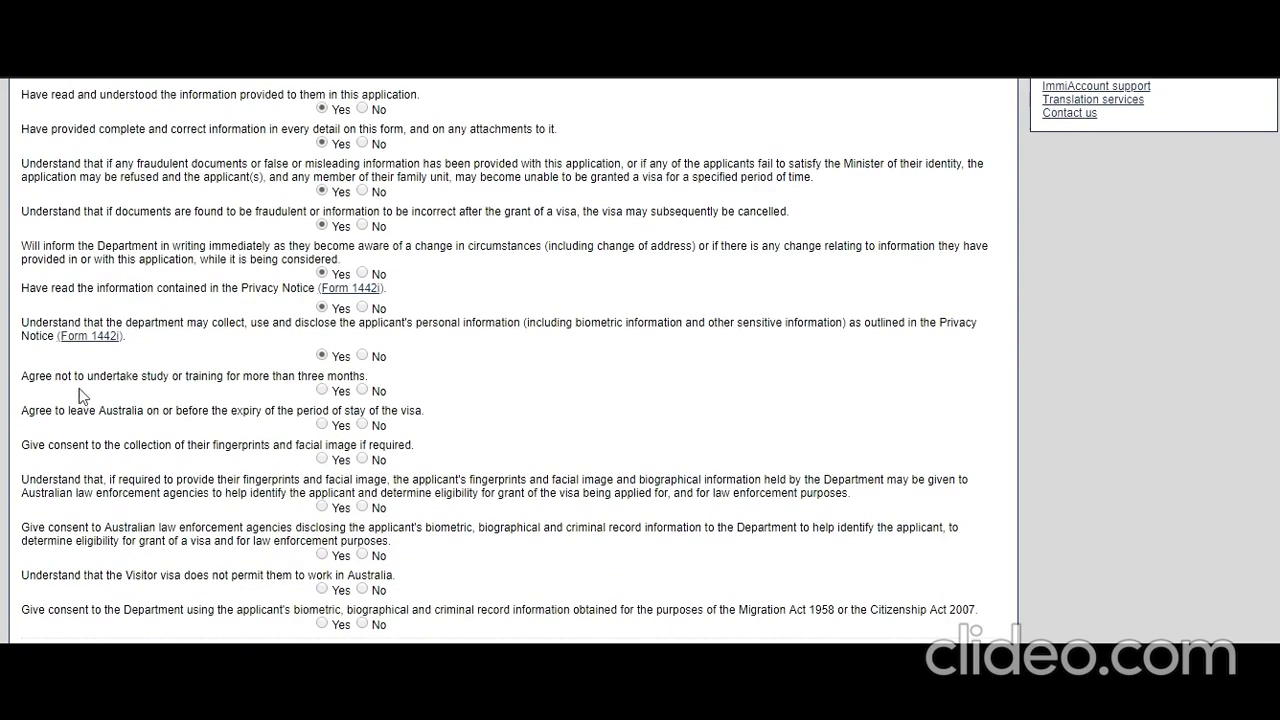
{"action": "left_click", "coordinate": [322, 390]}
{"action": "left_click", "coordinate": [322, 424]}
{"action": "left_click", "coordinate": [322, 459]}
{"action": "scroll", "coordinate": [30, 481], "scroll_direction": "down", "scroll_amount": 1}
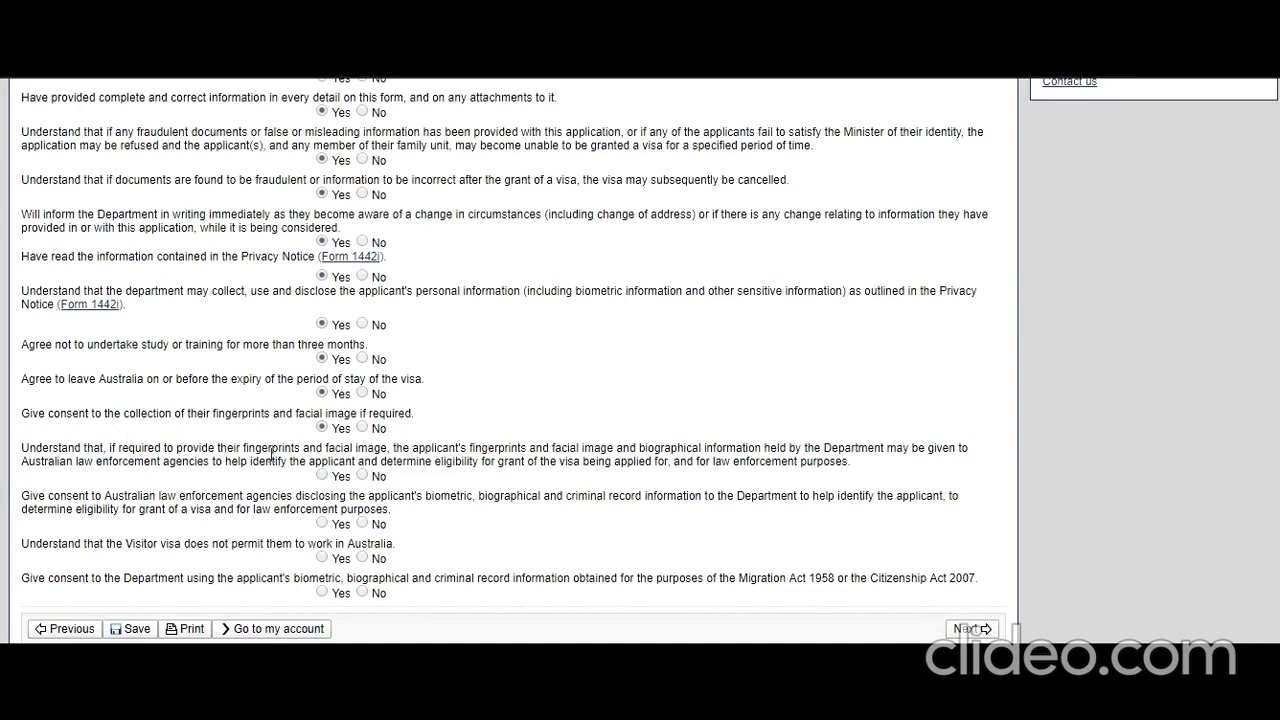
{"action": "left_click", "coordinate": [322, 475]}
{"action": "left_click", "coordinate": [323, 523]}
{"action": "left_click", "coordinate": [322, 557]}
{"action": "left_click", "coordinate": [322, 591]}
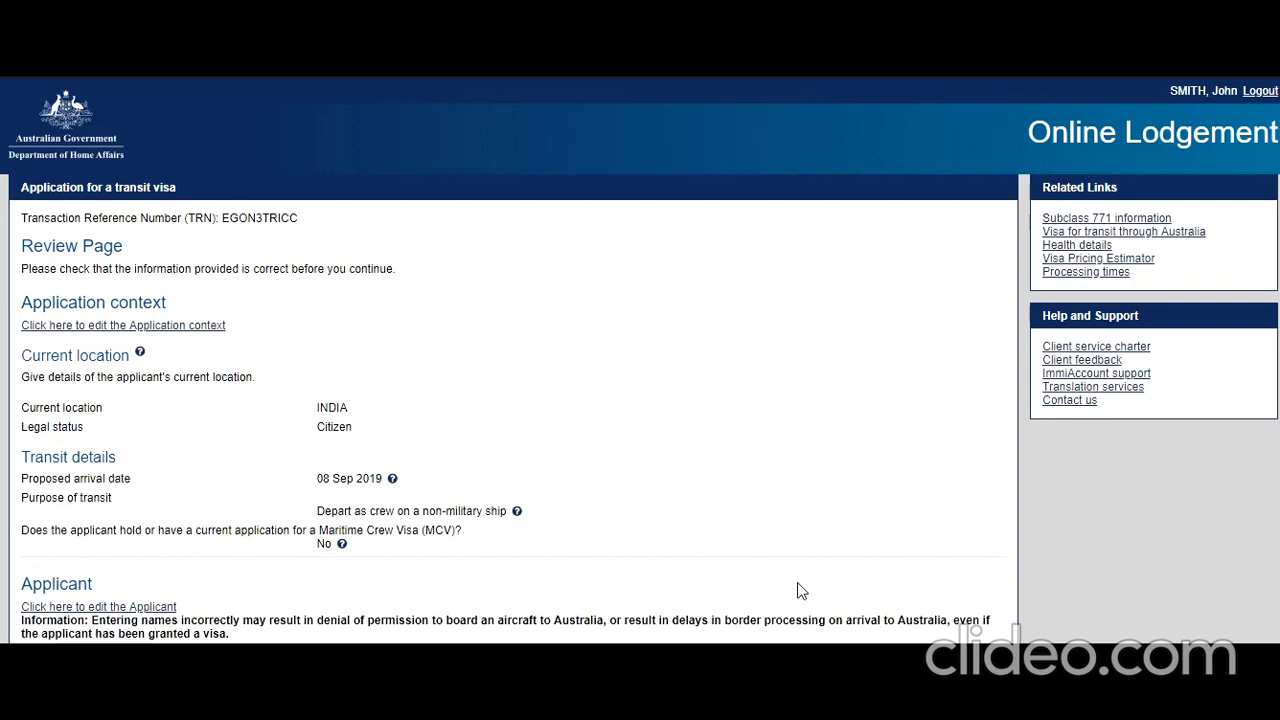
- Scroll down through the Review Page to check all the application's answers
{"action": "scroll", "coordinate": [798, 590], "scroll_direction": "down", "scroll_amount": 10}
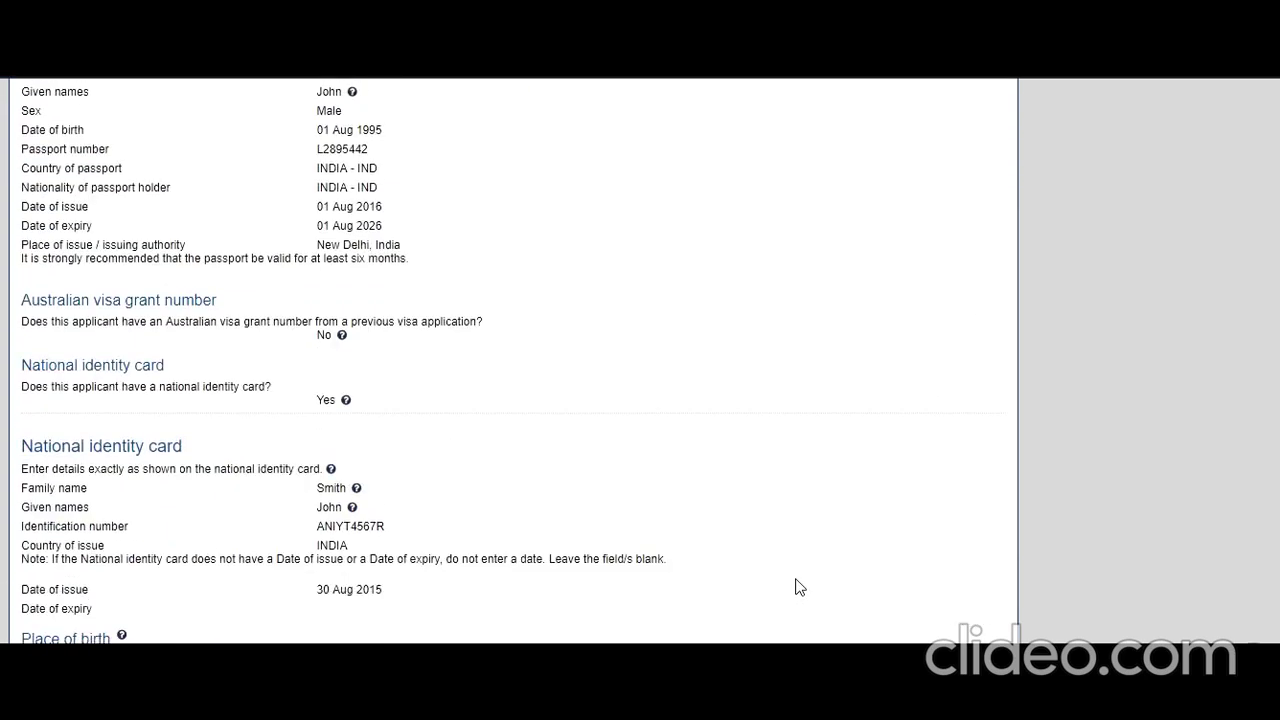
{"action": "scroll", "coordinate": [798, 586], "scroll_direction": "down", "scroll_amount": 6}
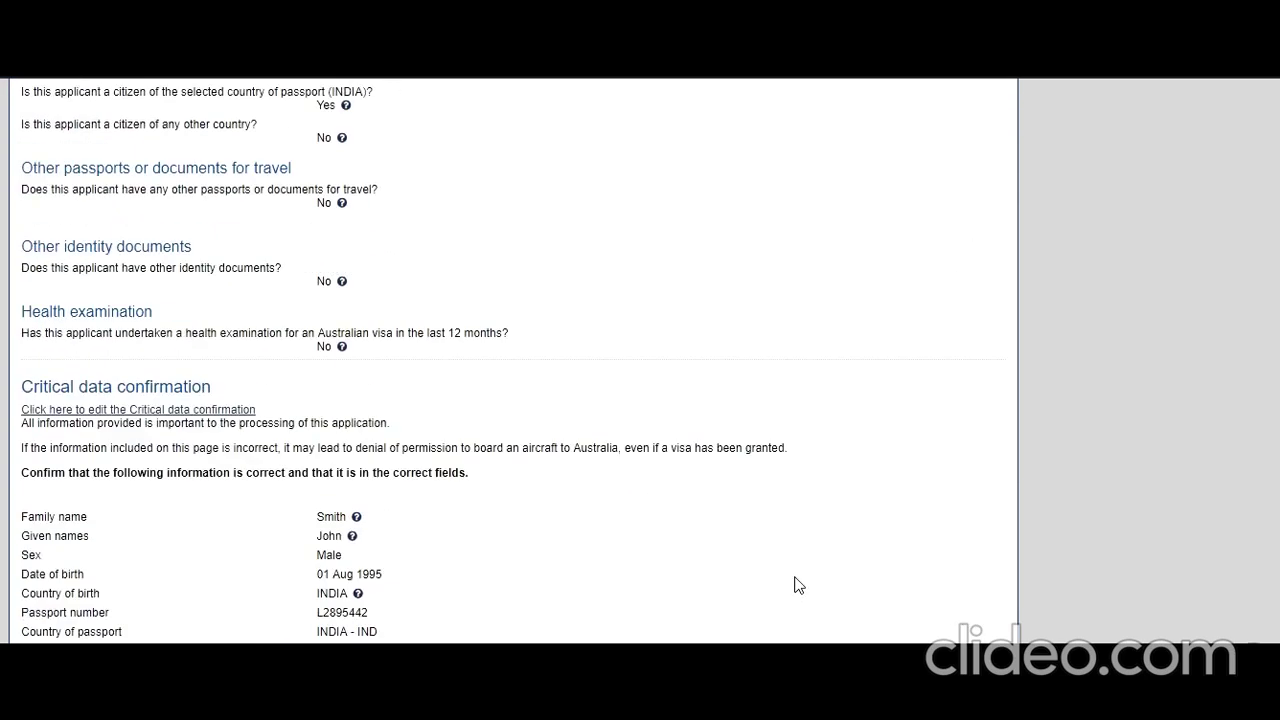
{"action": "scroll", "coordinate": [798, 586], "scroll_direction": "down", "scroll_amount": 4}
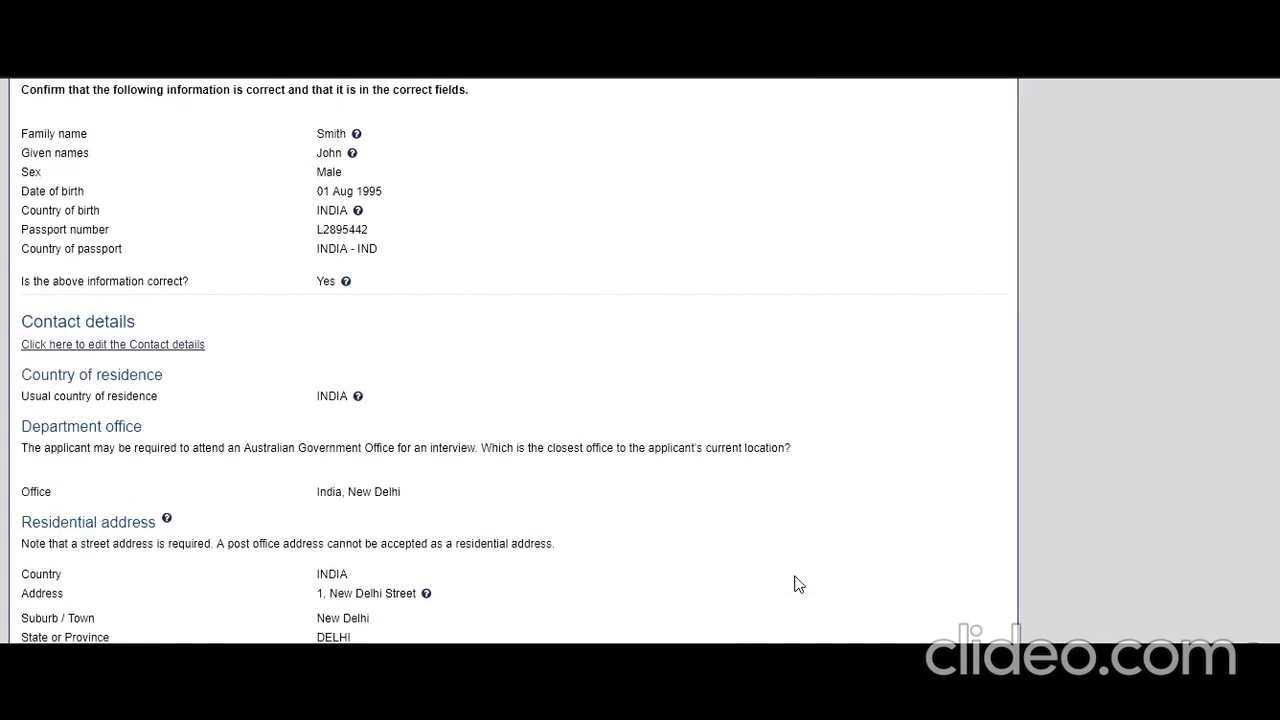
{"action": "scroll", "coordinate": [798, 585], "scroll_direction": "down", "scroll_amount": 10}
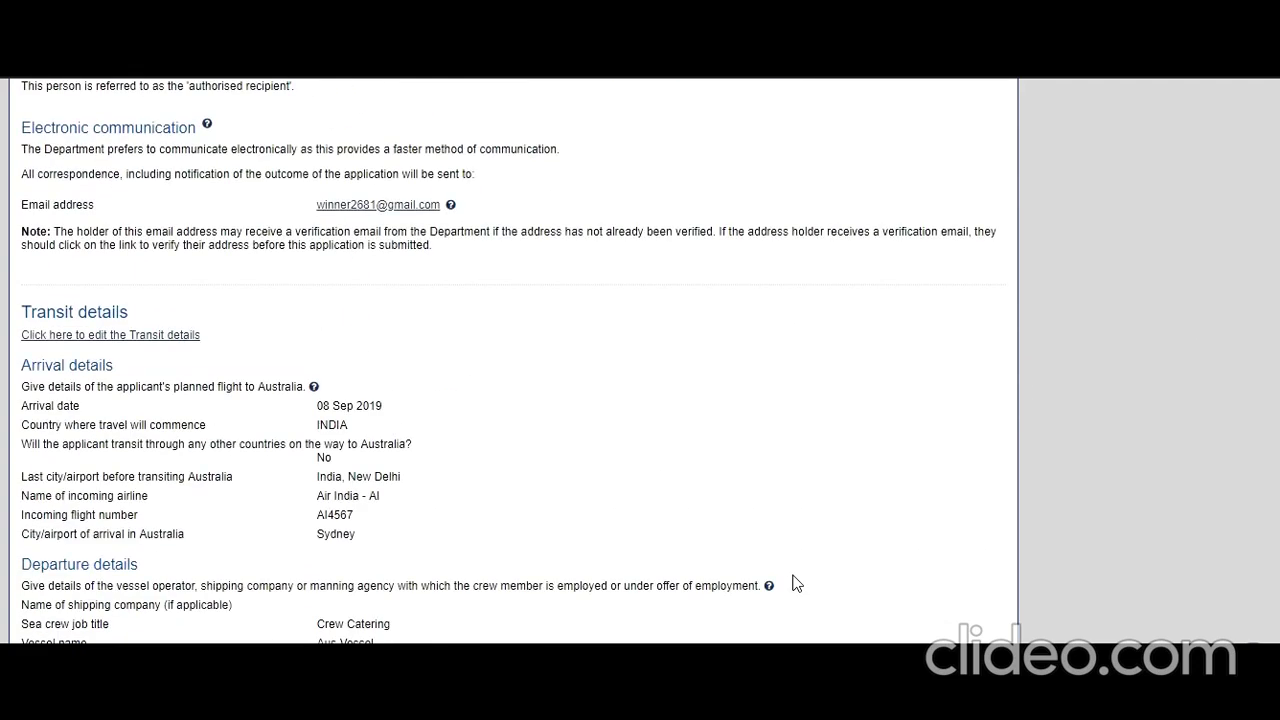
{"action": "scroll", "coordinate": [796, 584], "scroll_direction": "down", "scroll_amount": 15}
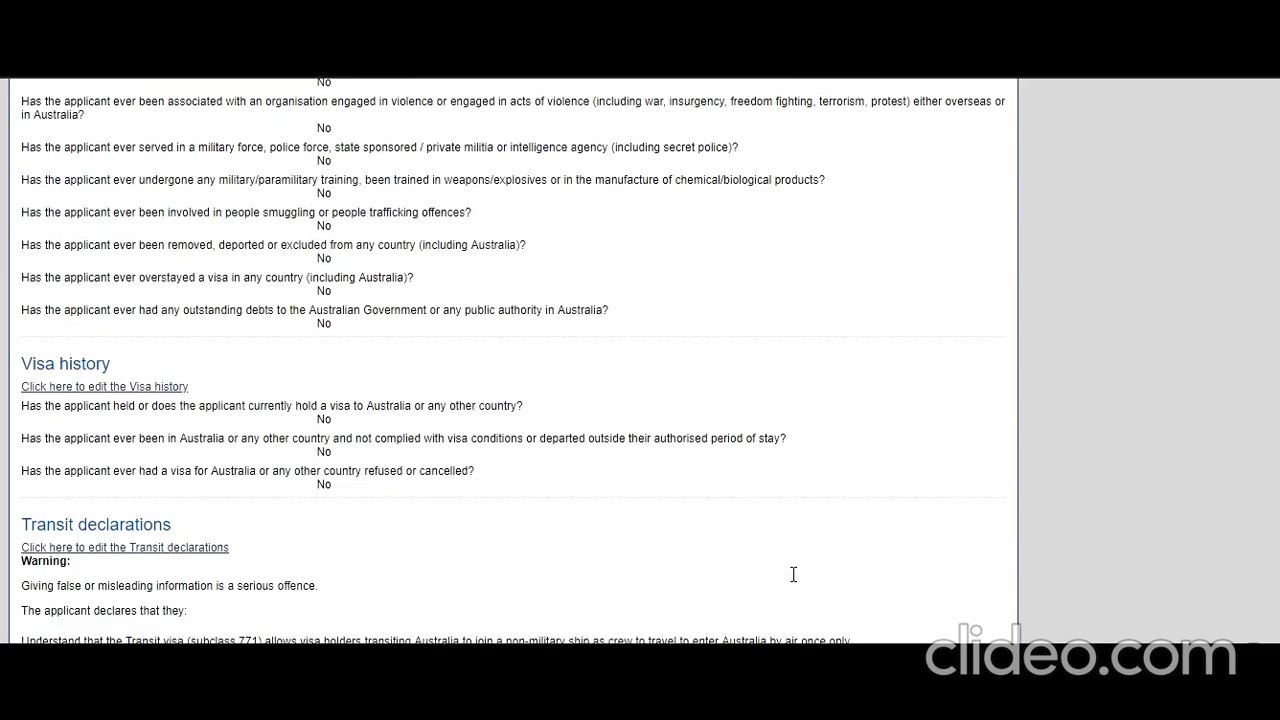
{"action": "scroll", "coordinate": [793, 575], "scroll_direction": "down", "scroll_amount": 10}
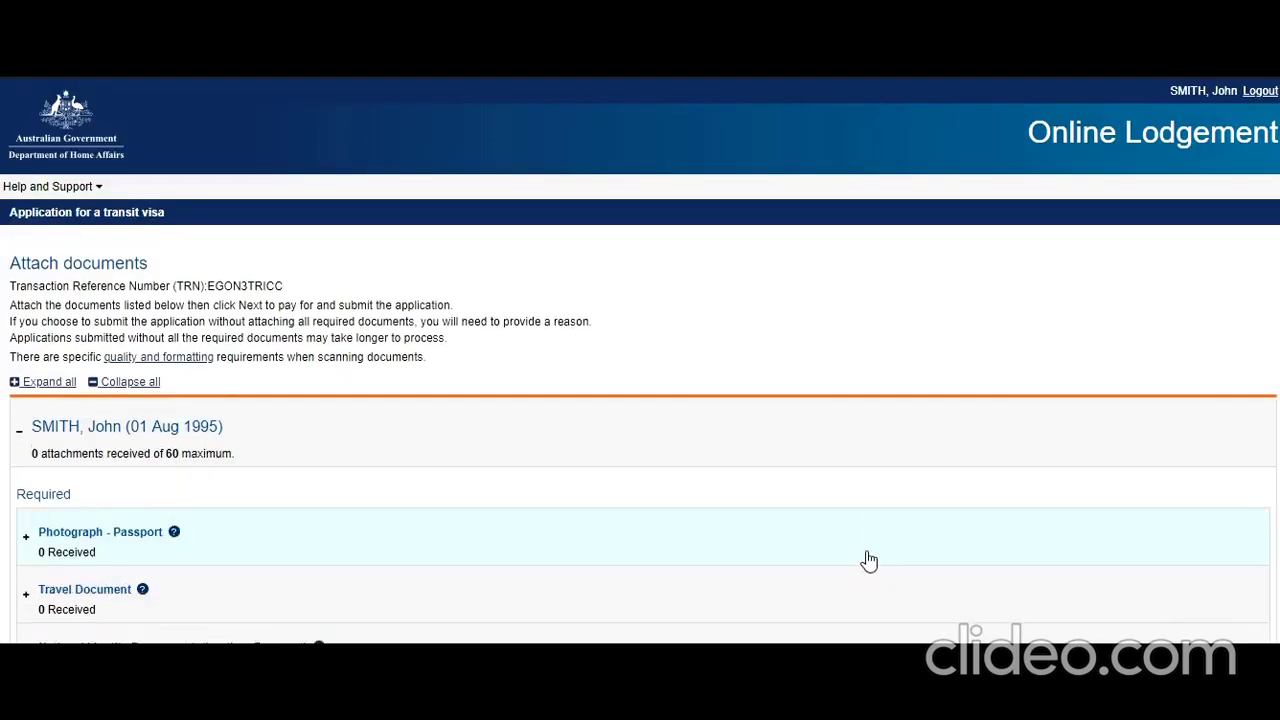
- Scroll through the nine required documents, from Photograph - Passport to Visa for country of residence
{"action": "scroll", "coordinate": [869, 561], "scroll_direction": "down", "scroll_amount": 2}
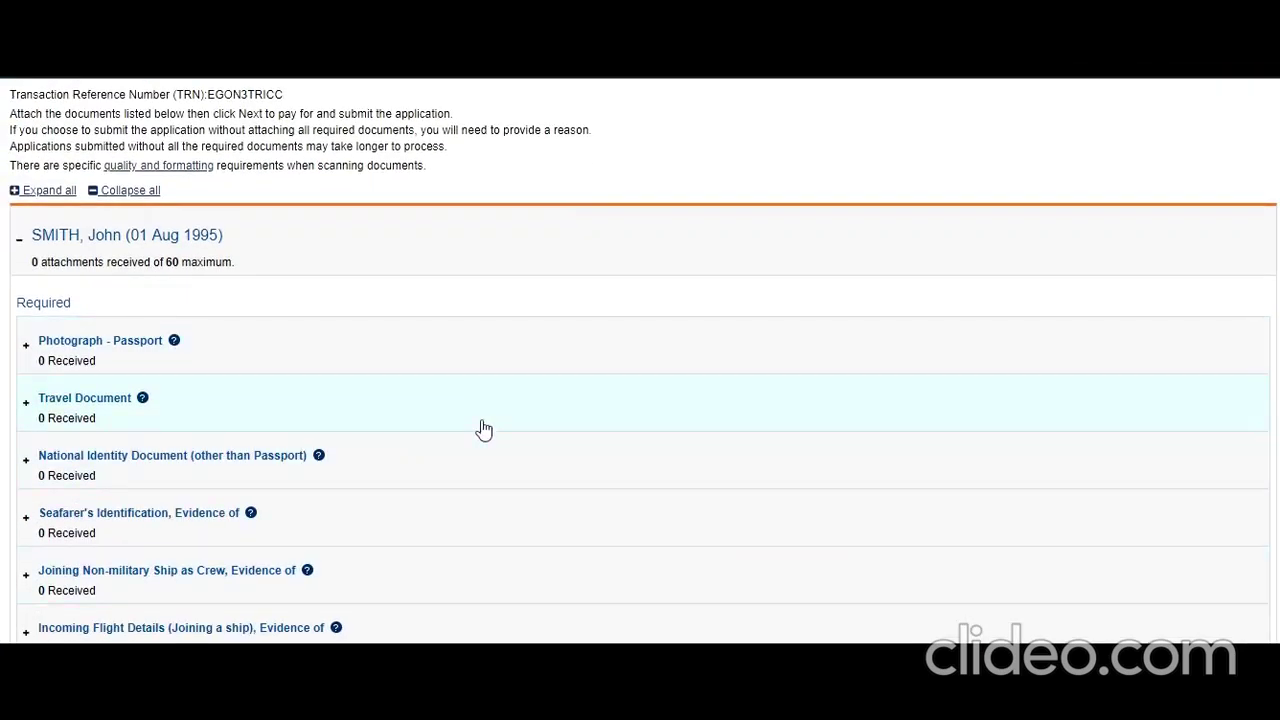
{"action": "scroll", "coordinate": [406, 374], "scroll_direction": "down", "scroll_amount": 3}
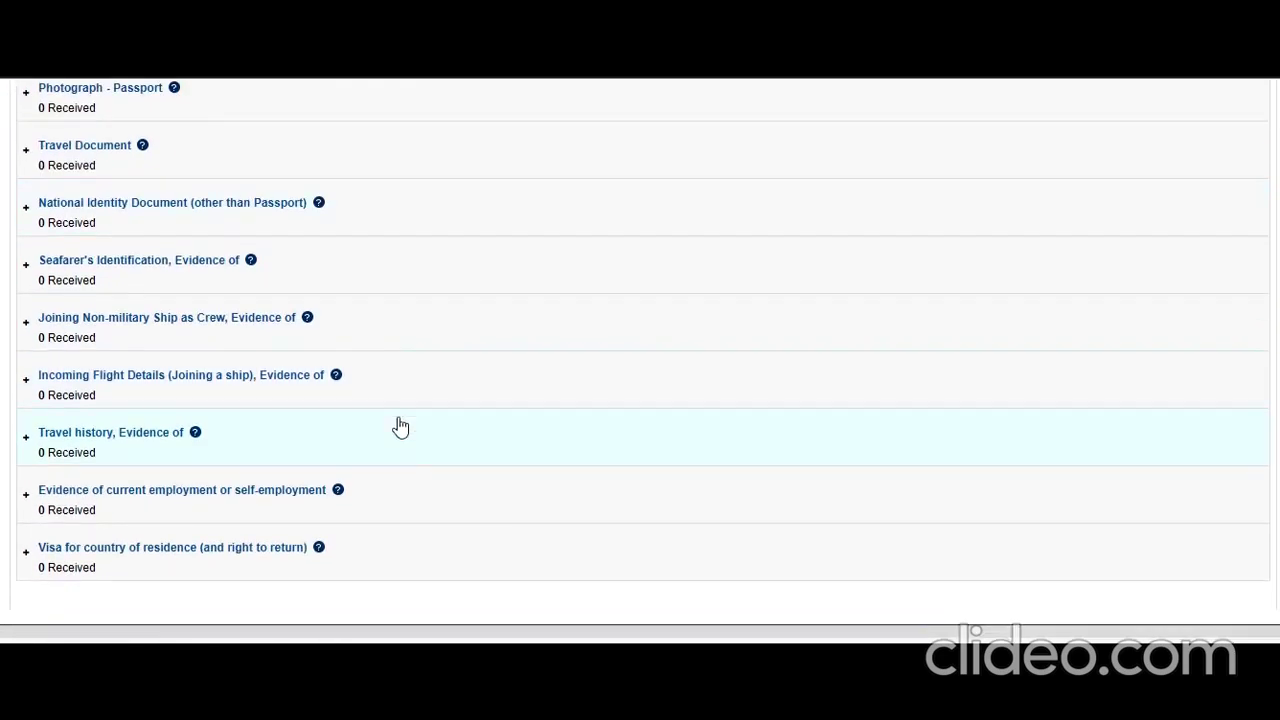
{"action": "scroll", "coordinate": [401, 477], "scroll_direction": "up", "scroll_amount": 4}
{"action": "scroll", "coordinate": [403, 478], "scroll_direction": "down", "scroll_amount": 4}
{"action": "scroll", "coordinate": [400, 477], "scroll_direction": "up", "scroll_amount": 1}
{"action": "scroll", "coordinate": [400, 477], "scroll_direction": "down", "scroll_amount": 1}
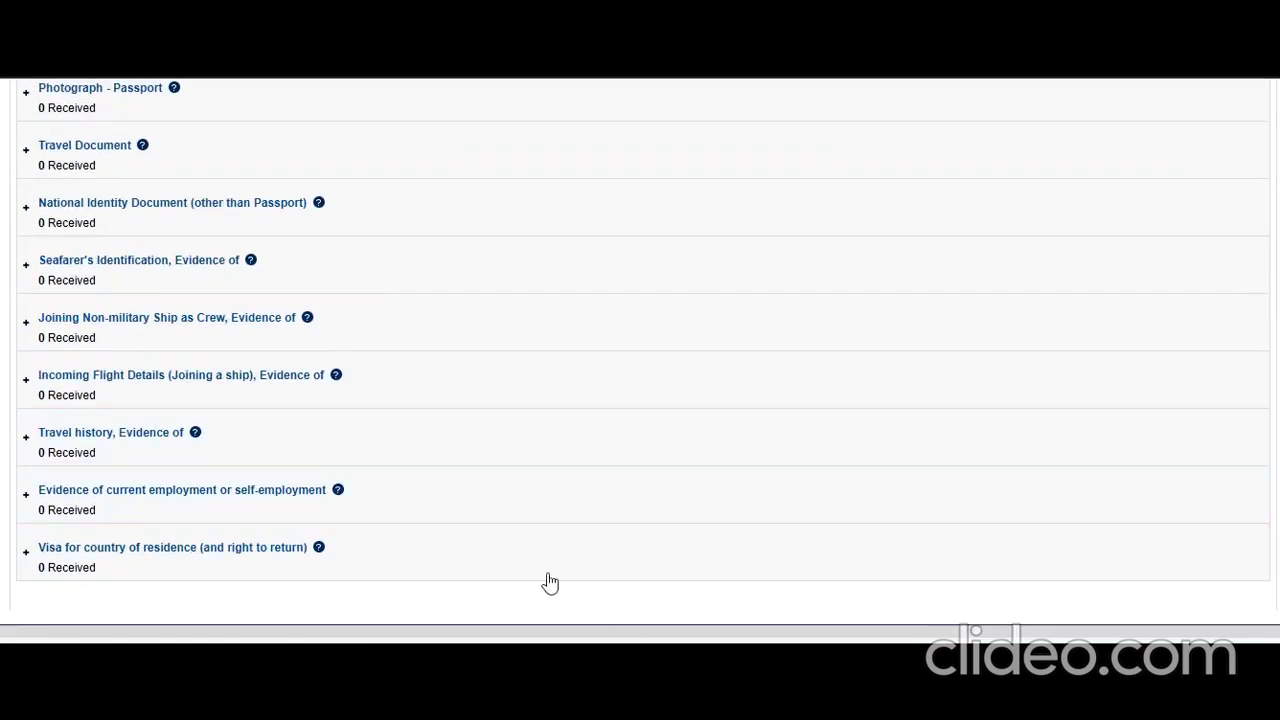